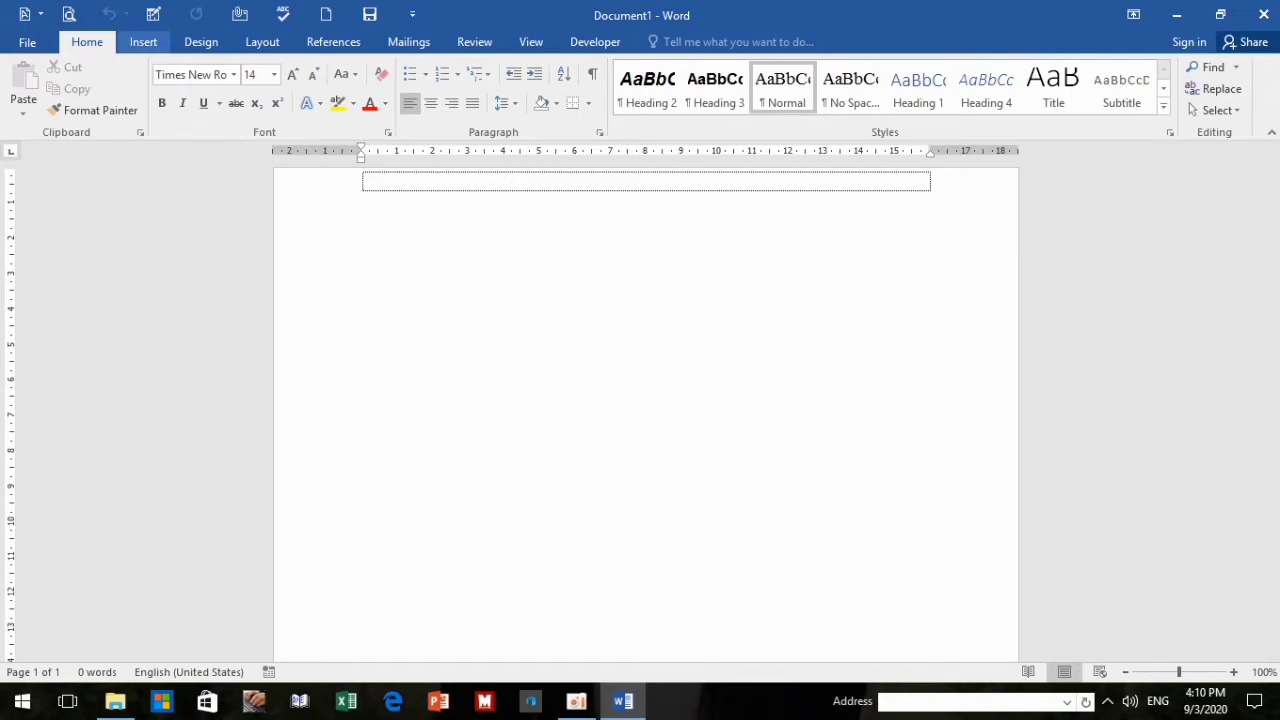
- Bring up the Insert ribbon commands for the blank Document1
click(143, 41)
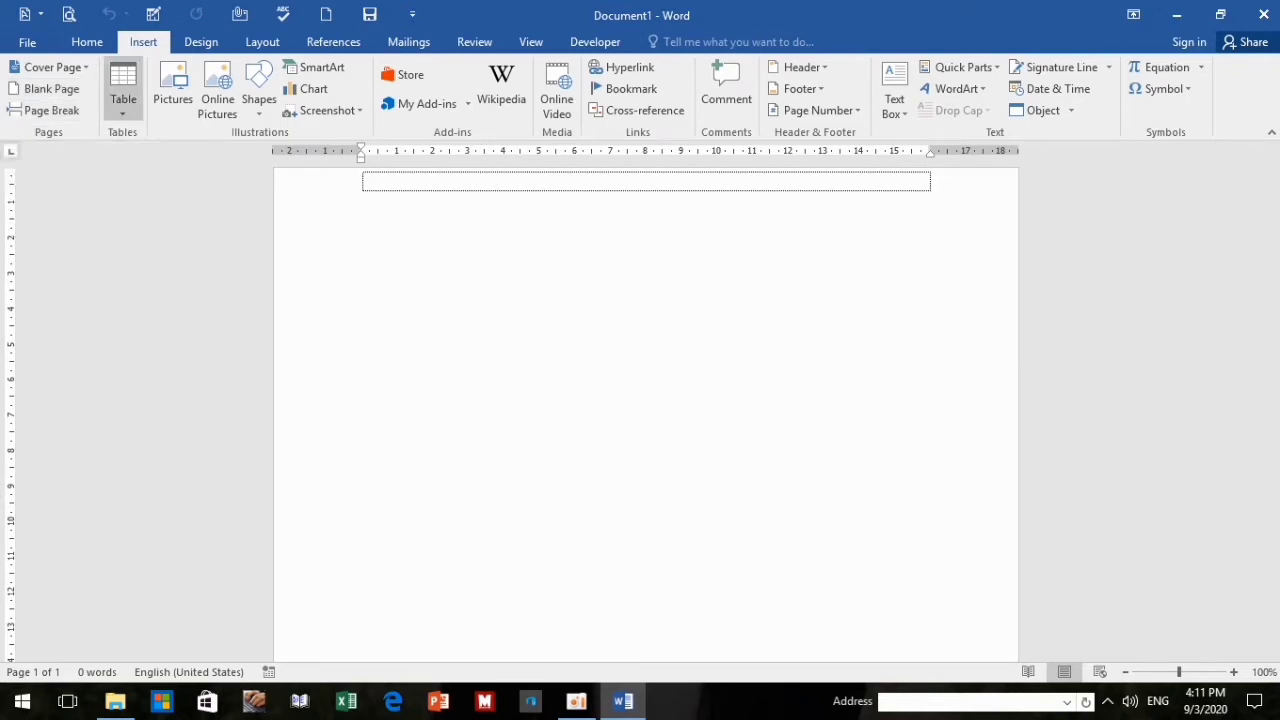
click(123, 100)
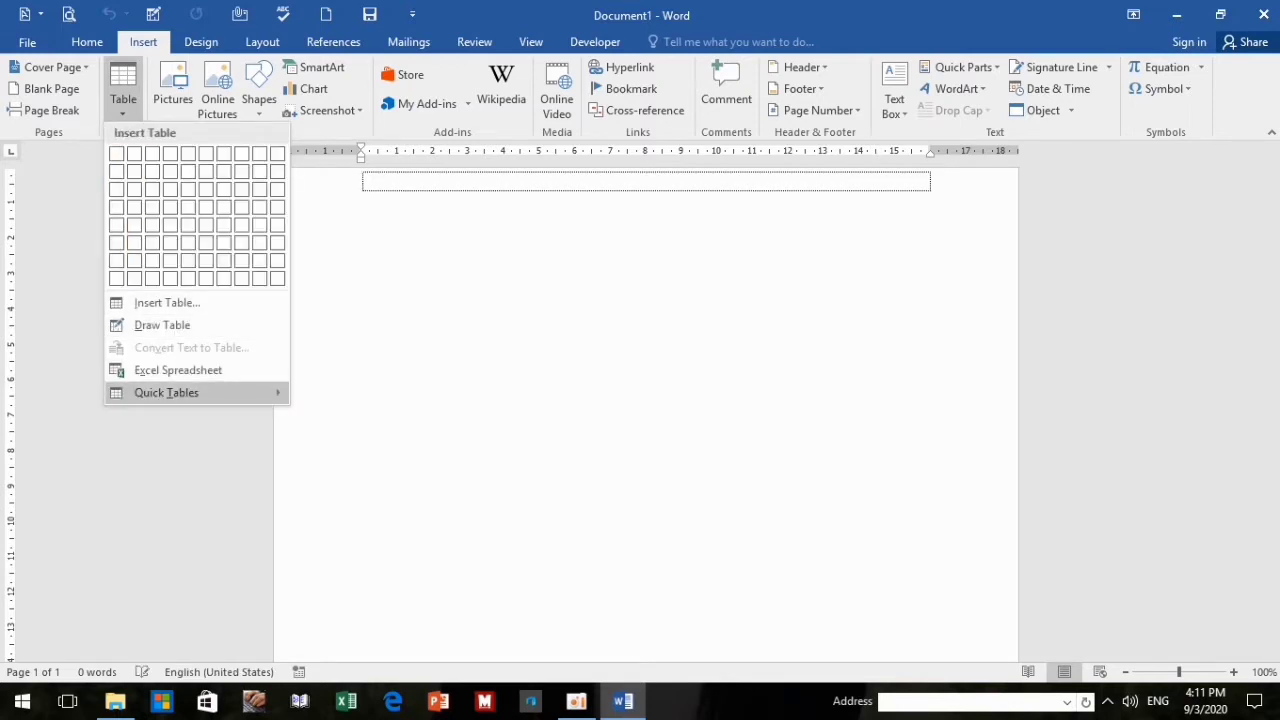
key(Escape)
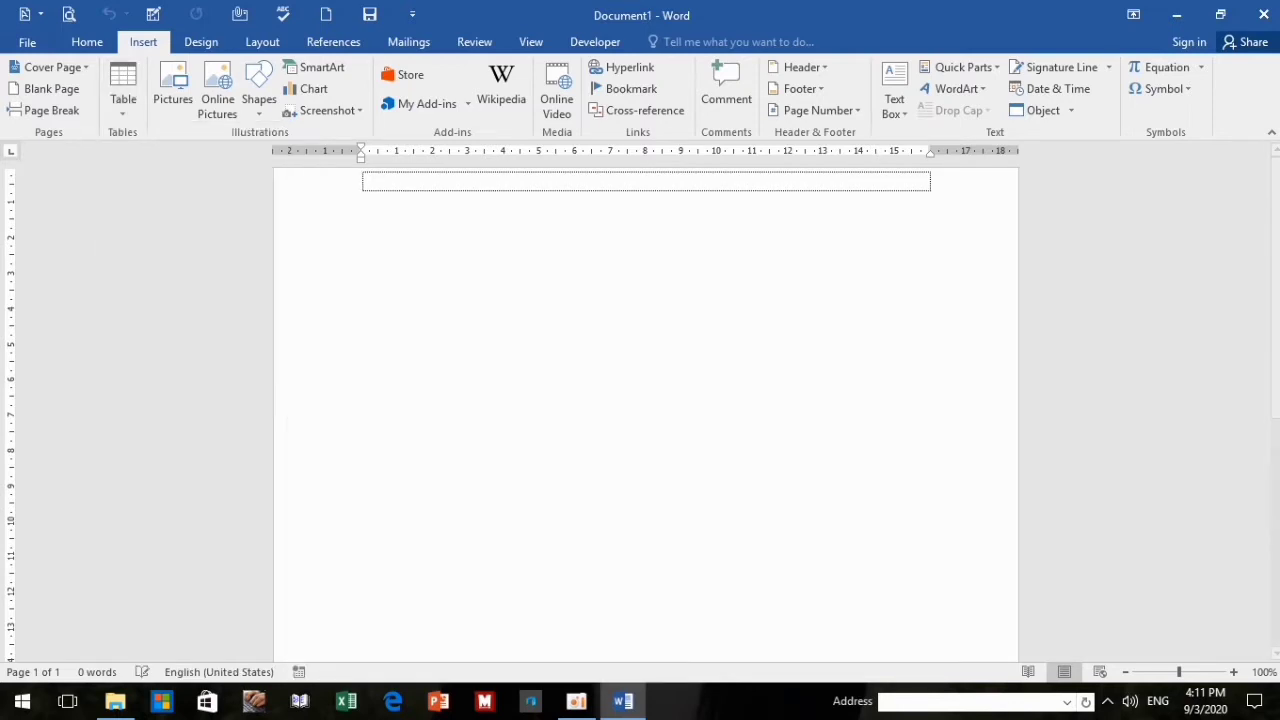
click(123, 95)
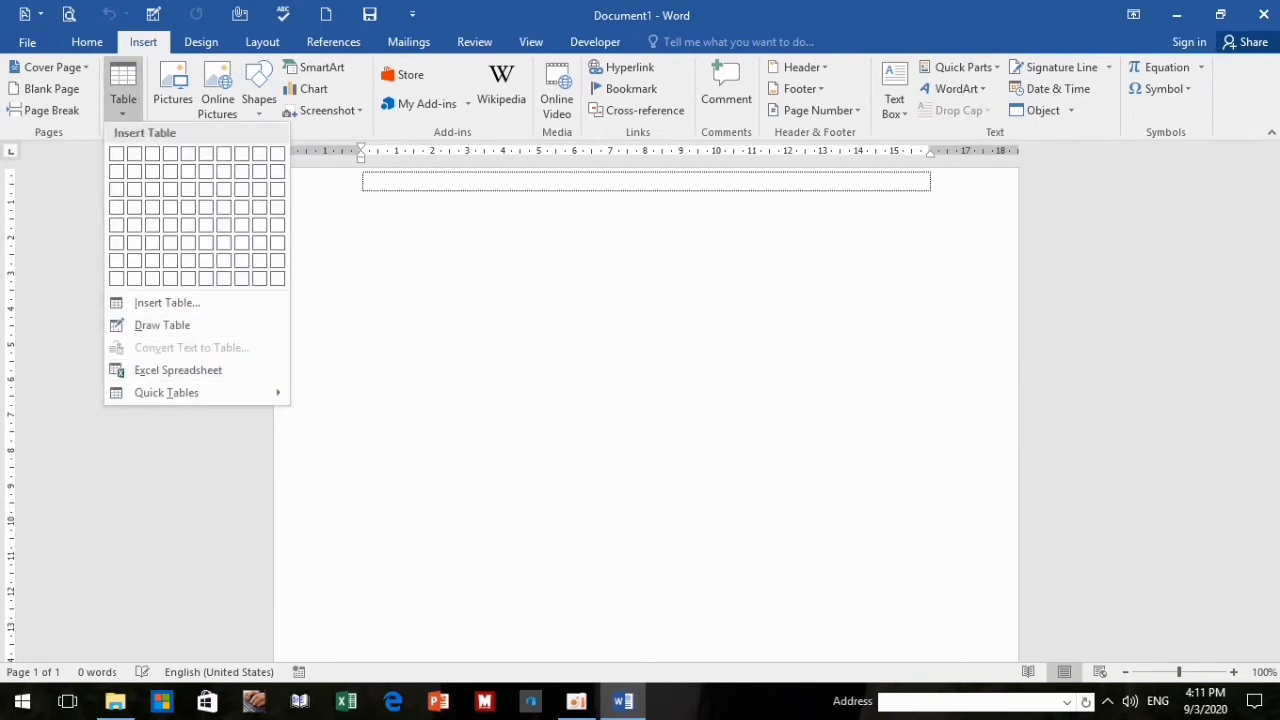
key(Escape)
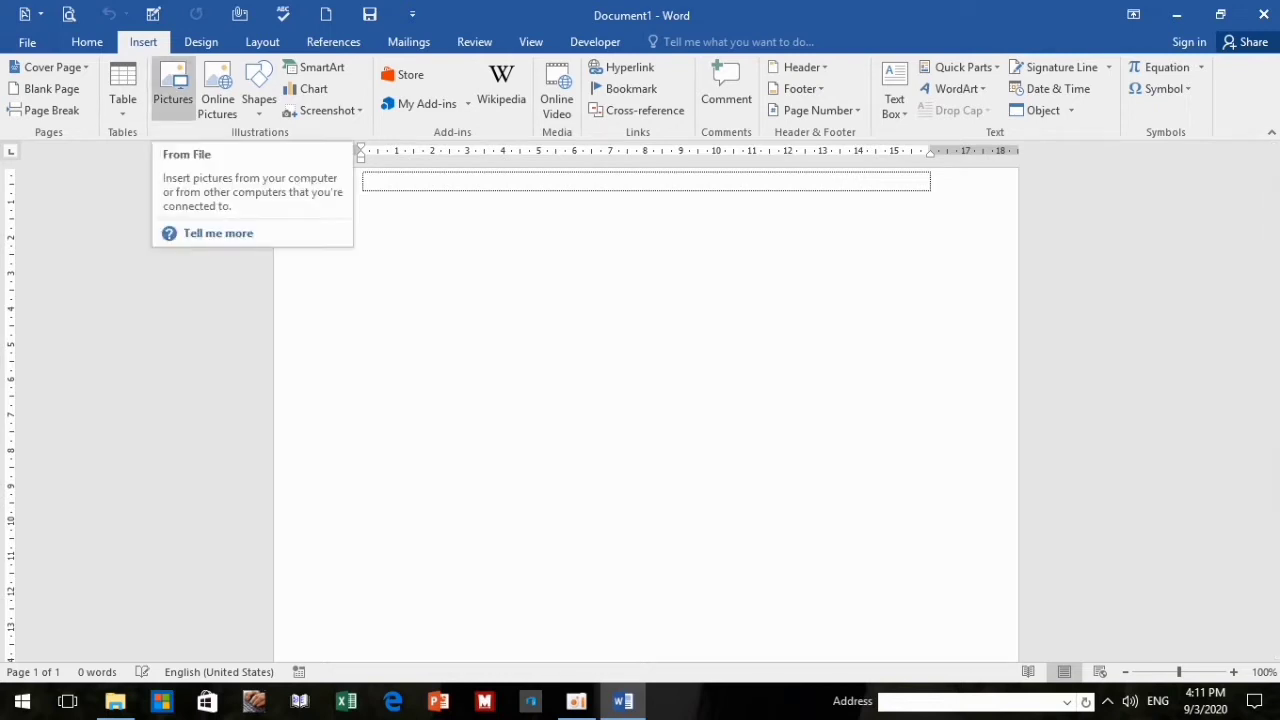
- Open the picture file browser from Insert > Pictures, then close it twice without inserting
click(173, 88)
click(172, 95)
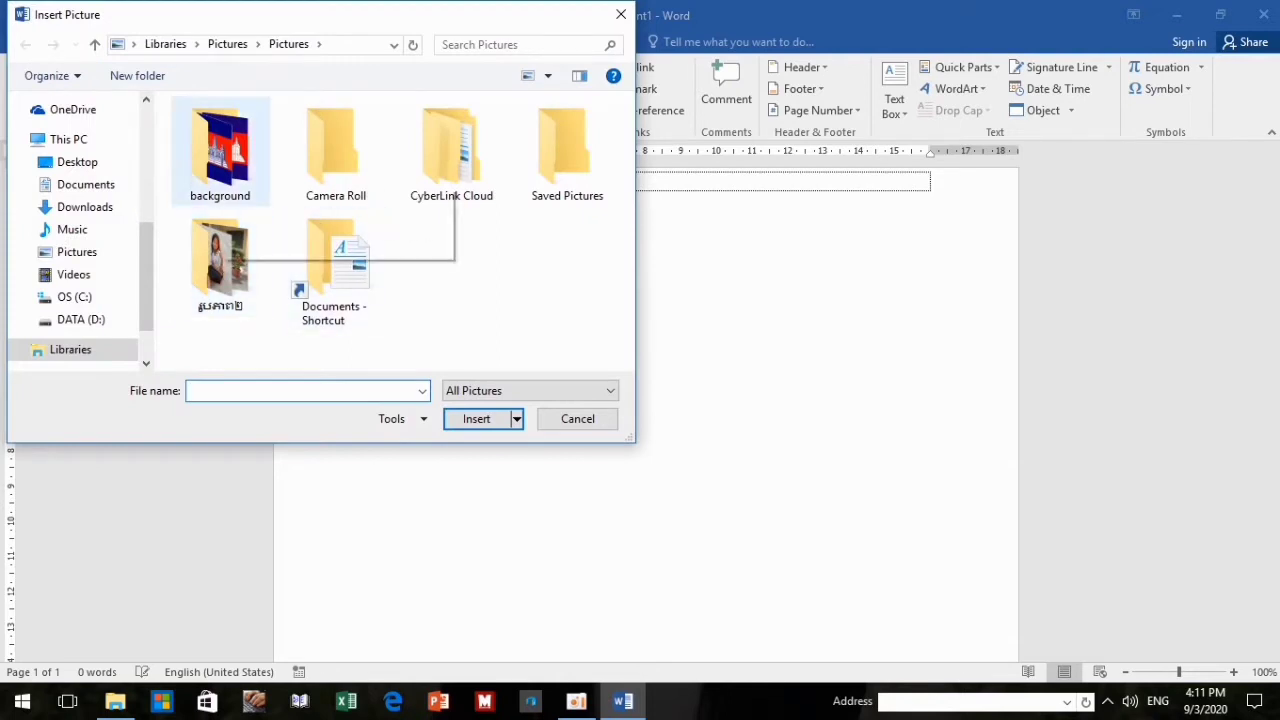
click(220, 150)
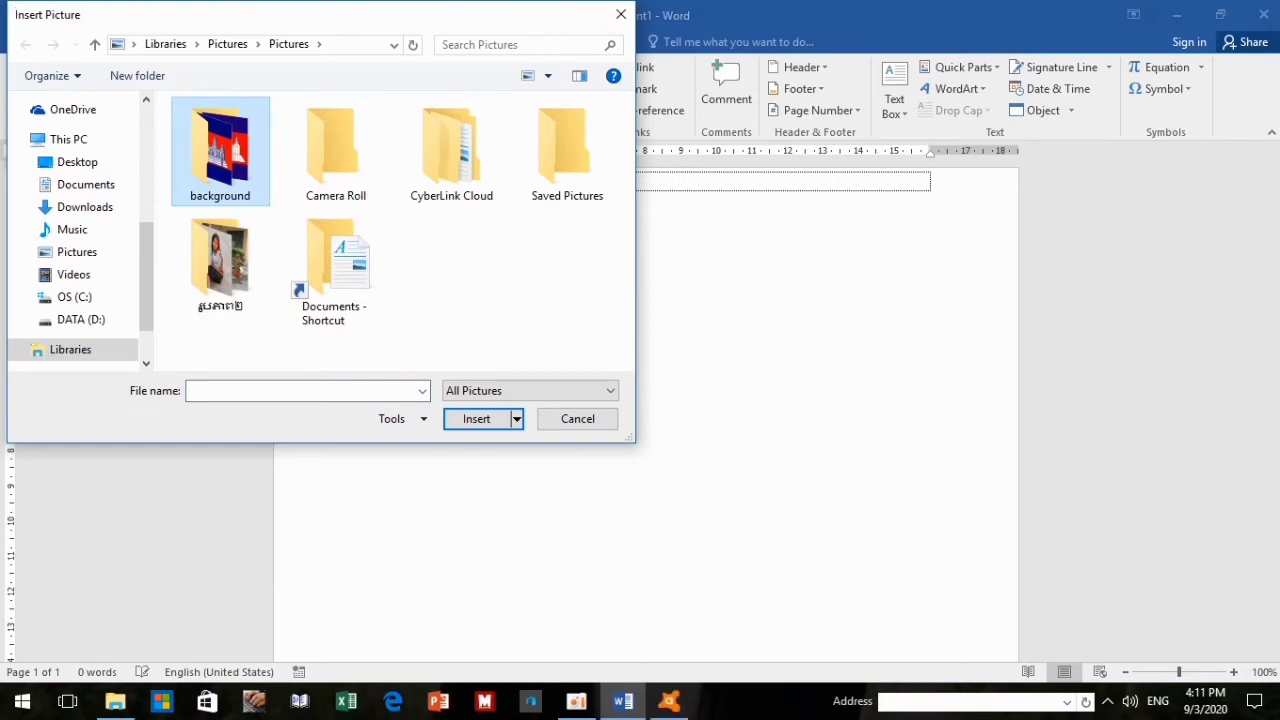
click(621, 14)
click(173, 95)
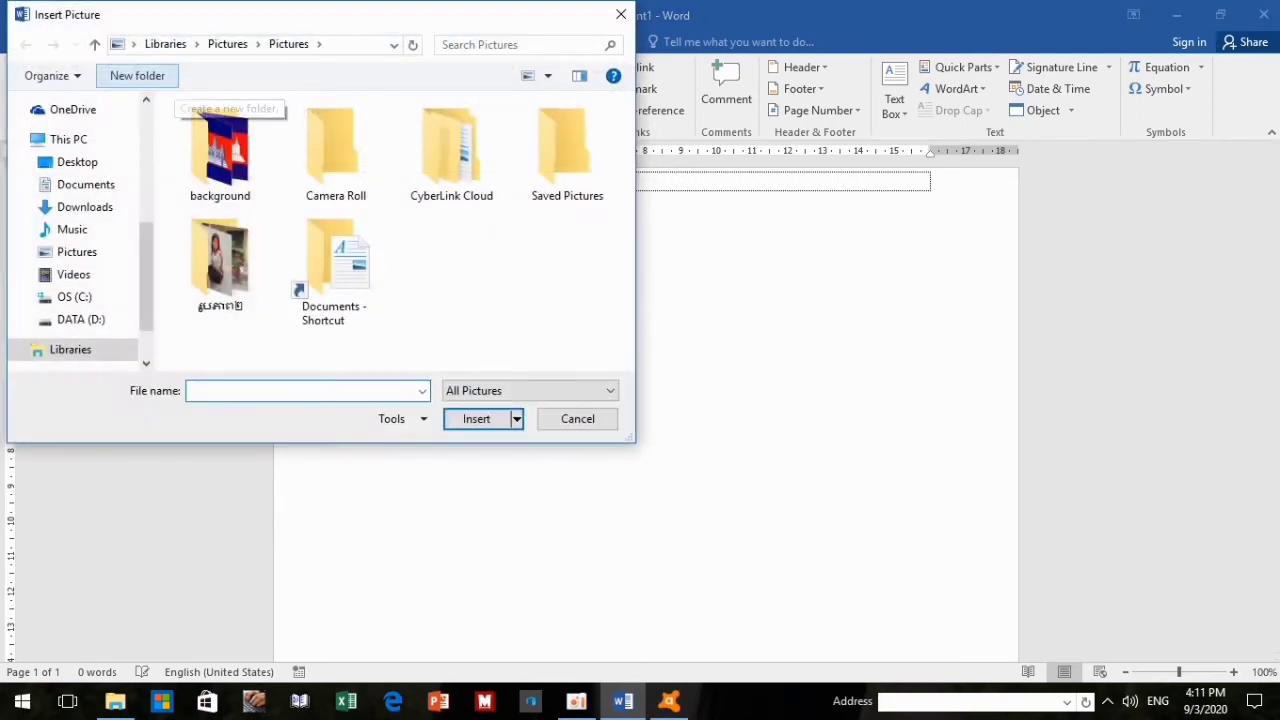
click(621, 14)
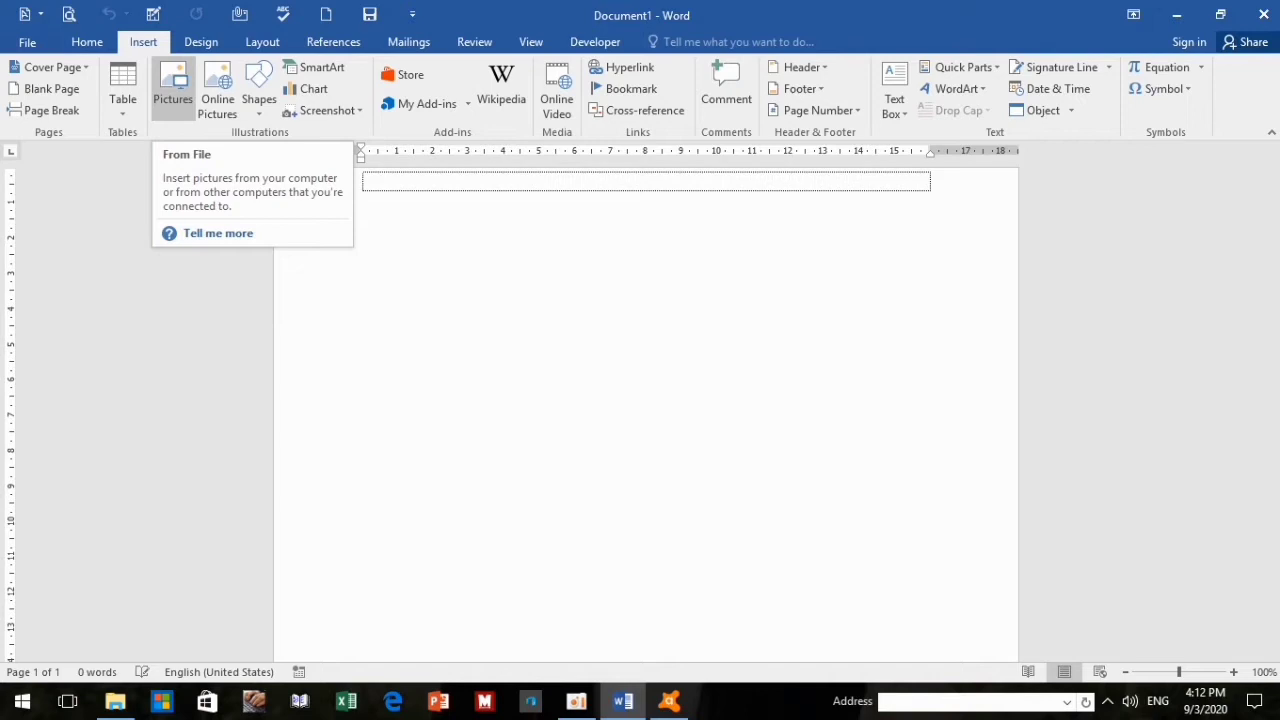
- Reopen the Insert Picture browser and navigate to This PC > Pictures, selecting the background folder
click(172, 90)
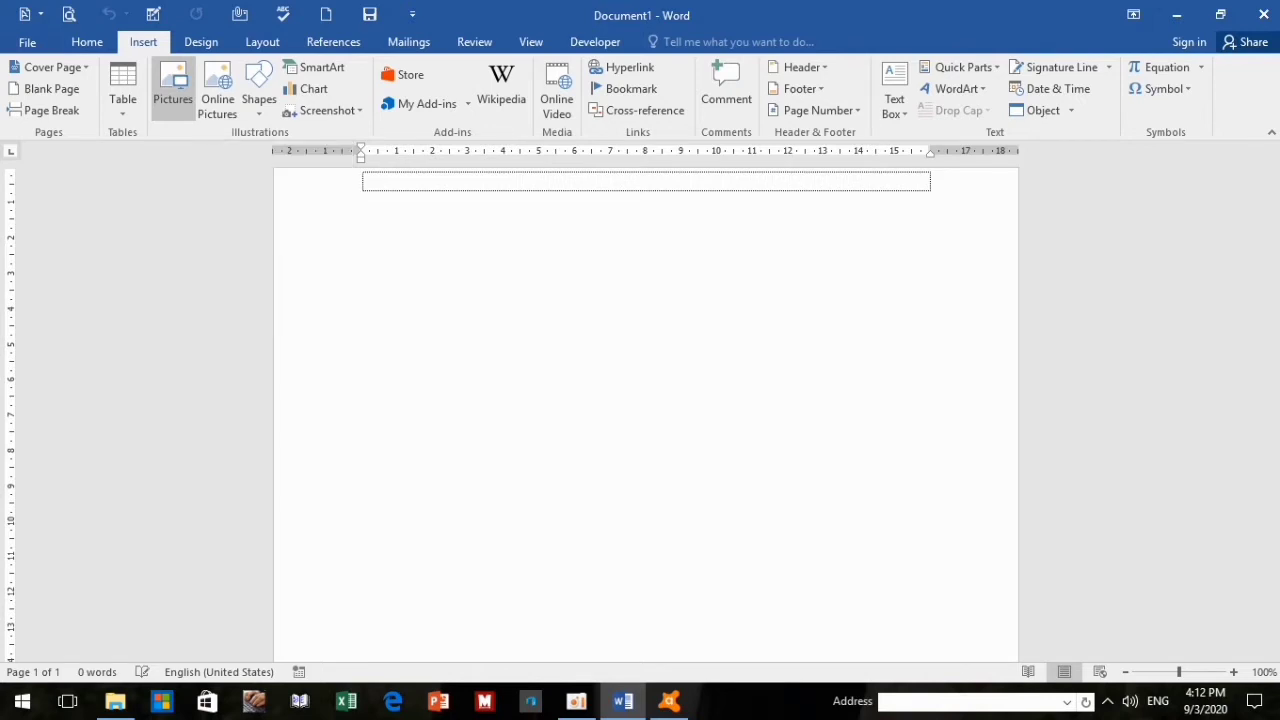
click(172, 90)
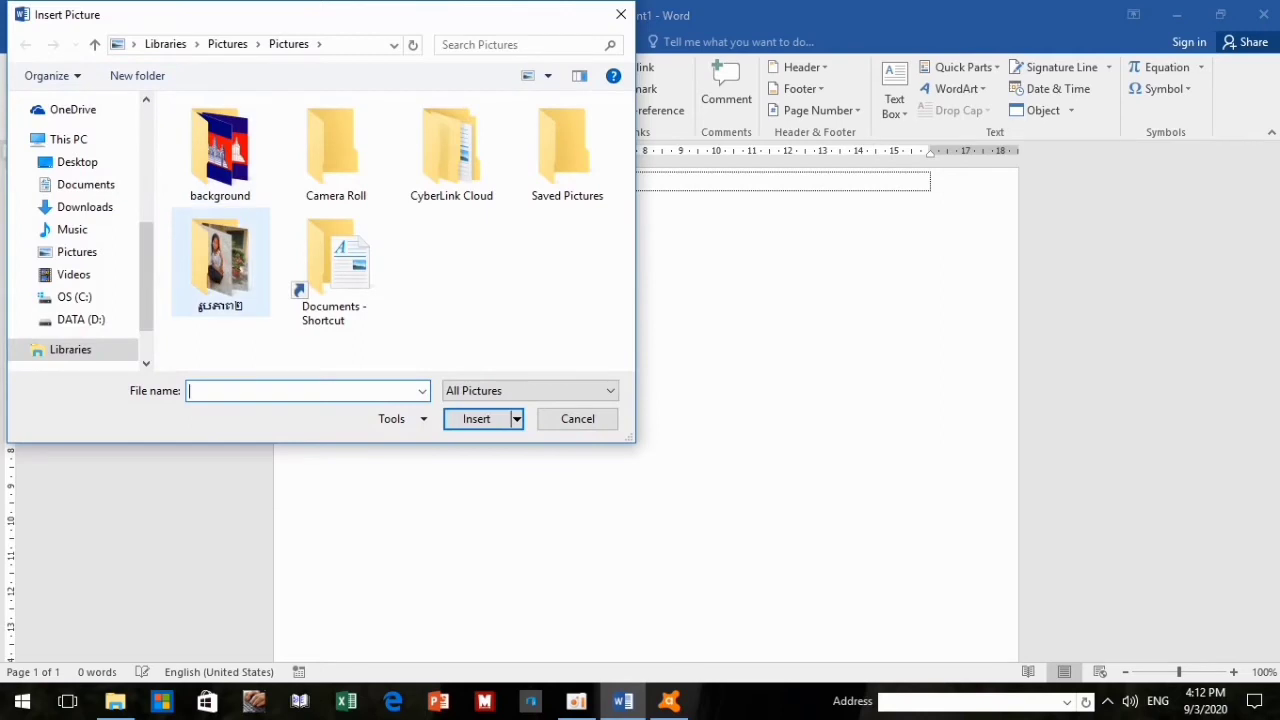
click(77, 251)
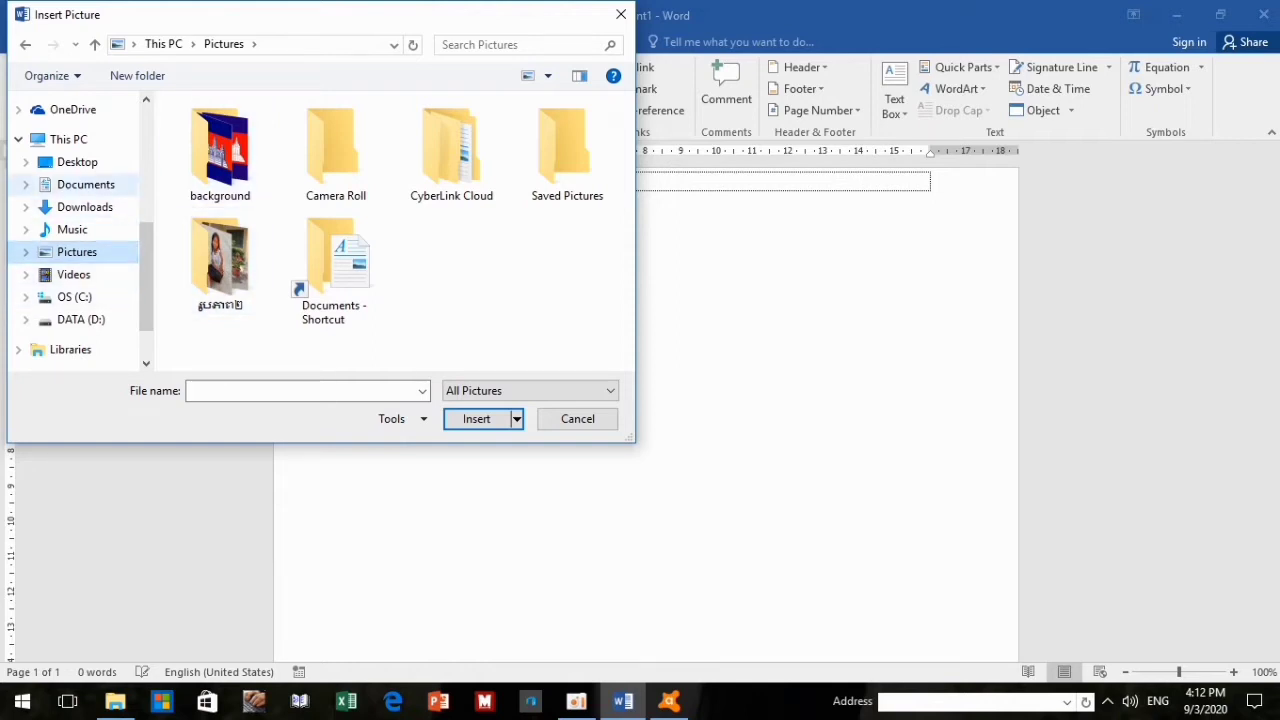
click(86, 184)
scroll(395, 230, right, 3)
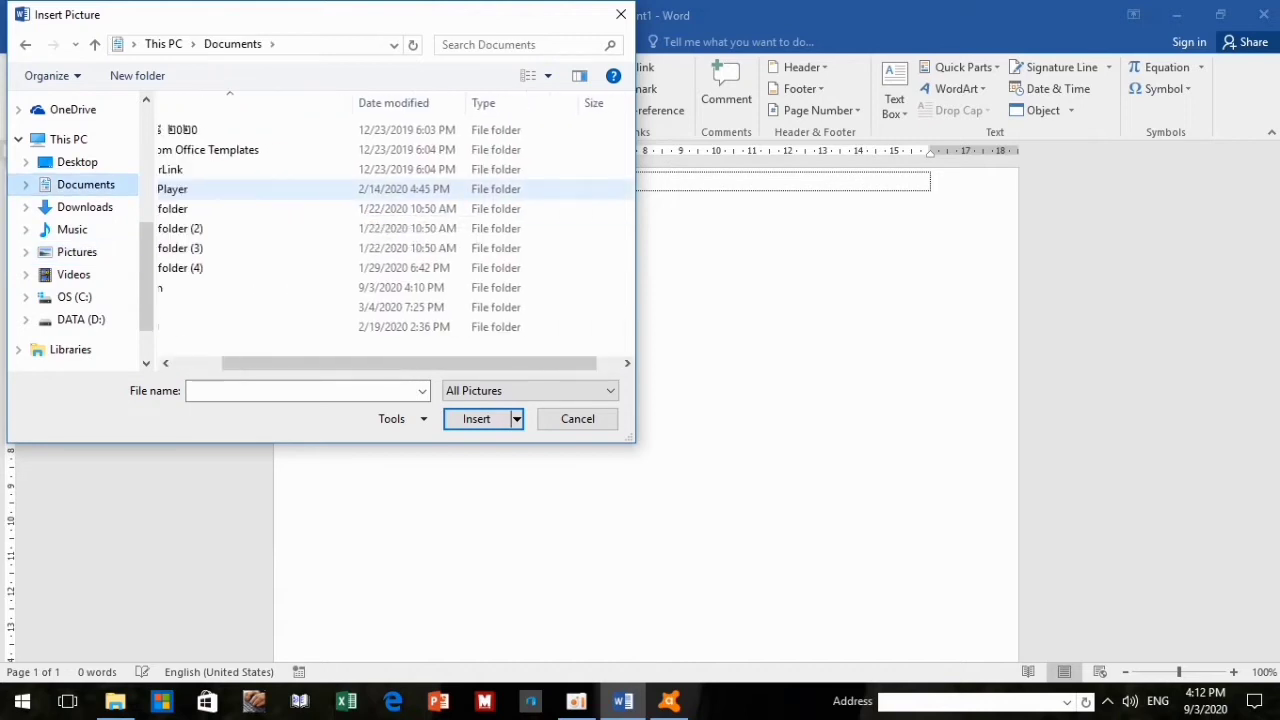
scroll(390, 189, left, 3)
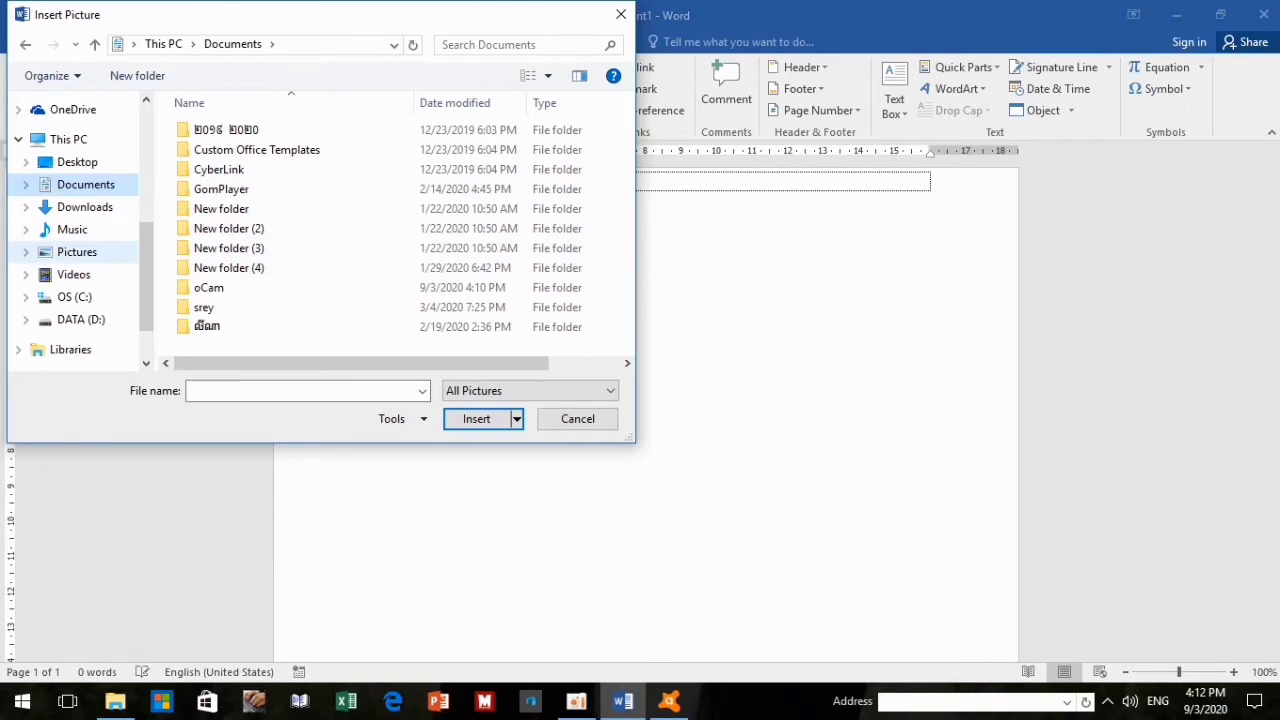
click(77, 251)
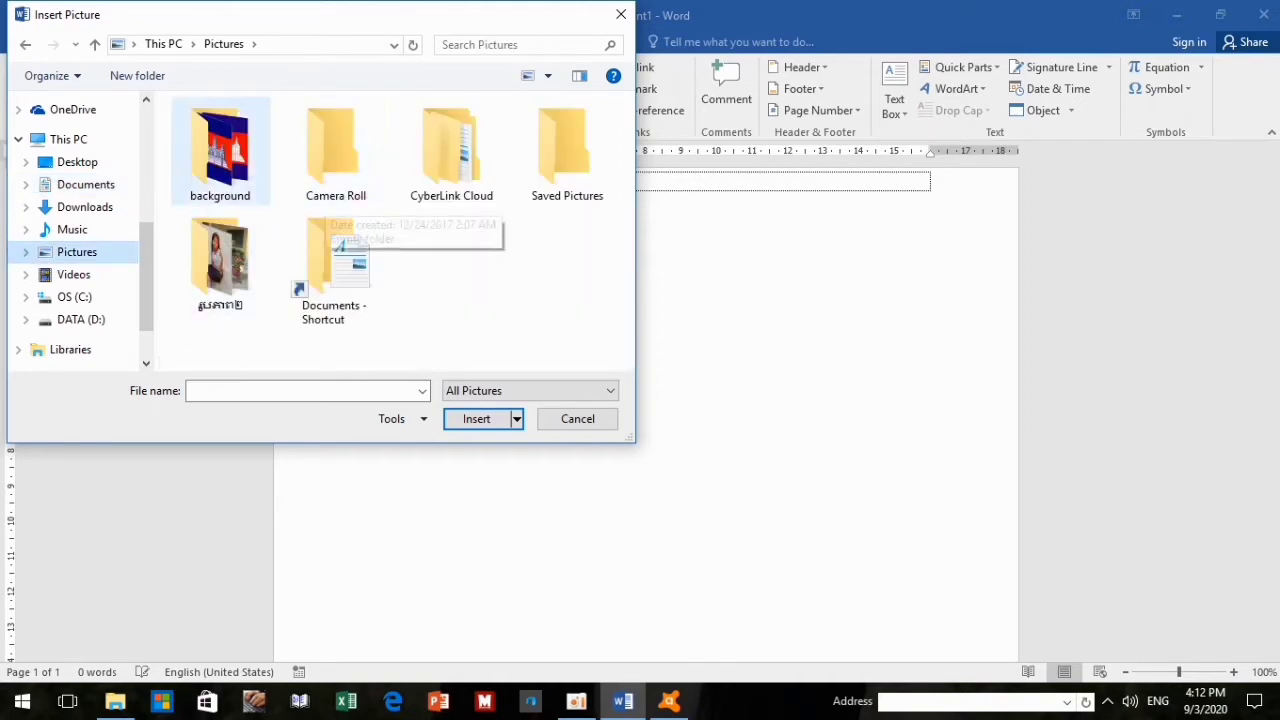
click(220, 260)
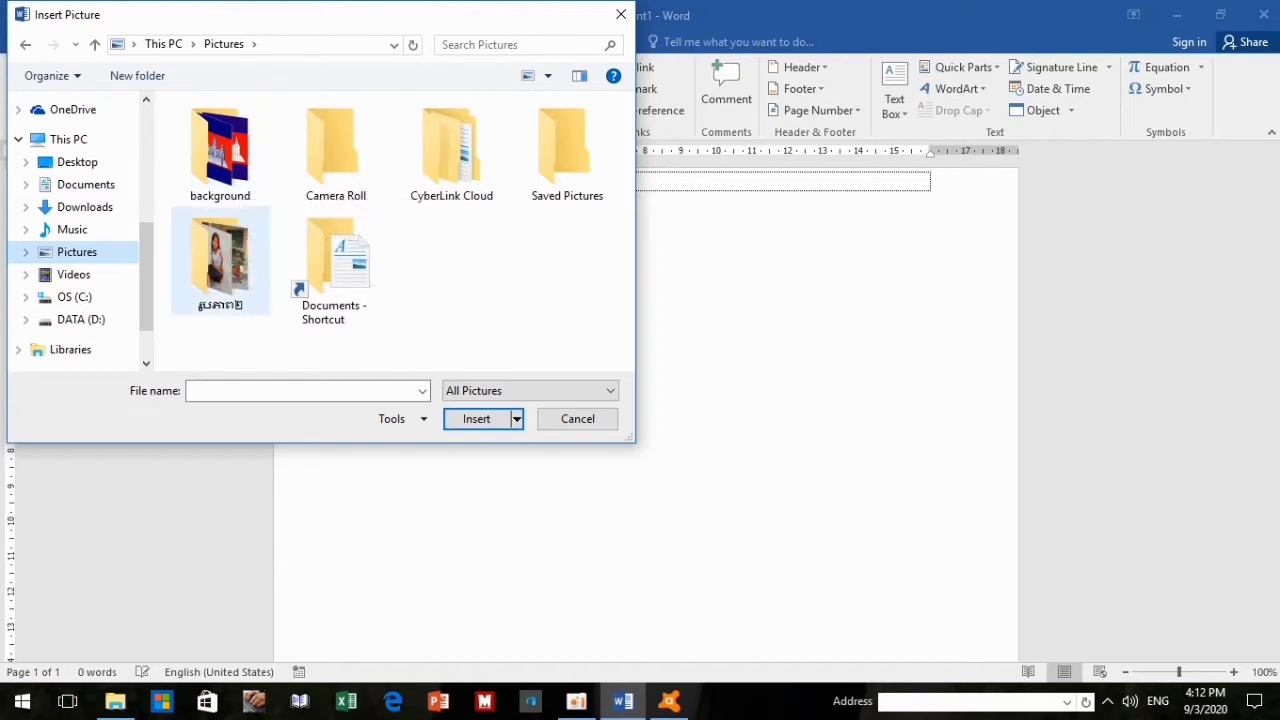
click(220, 150)
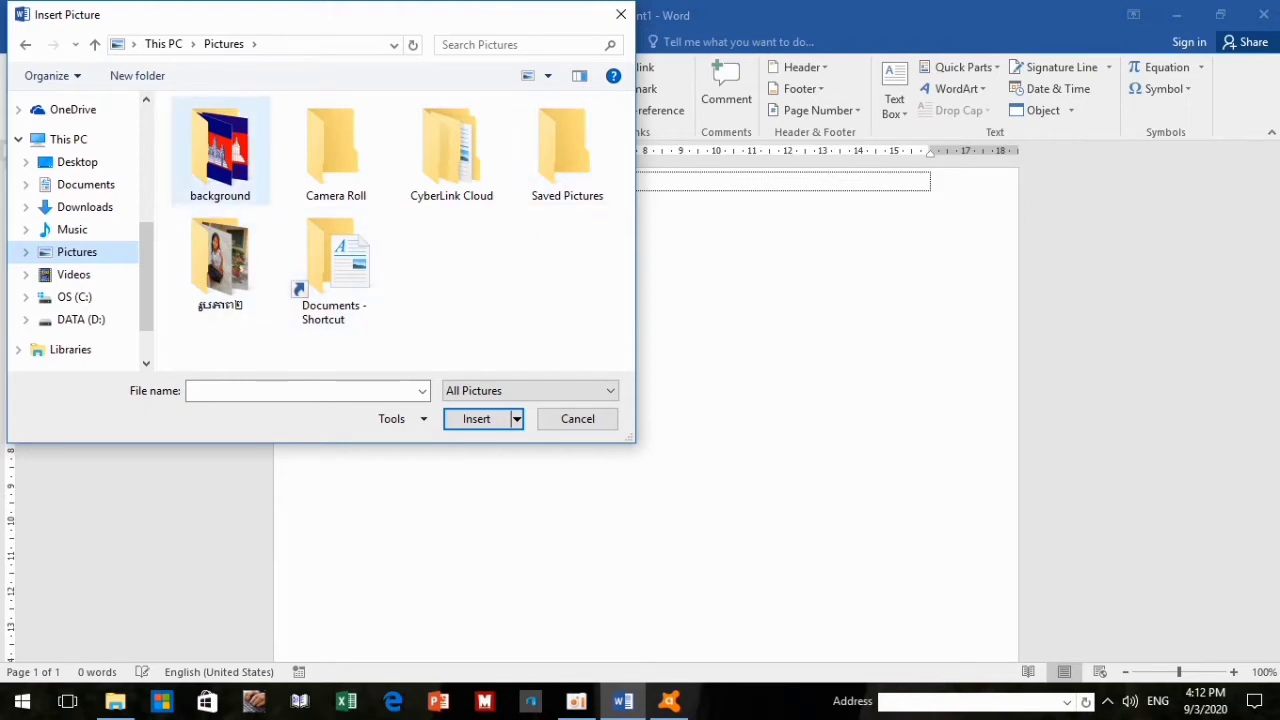
drag(220, 150, 335, 265)
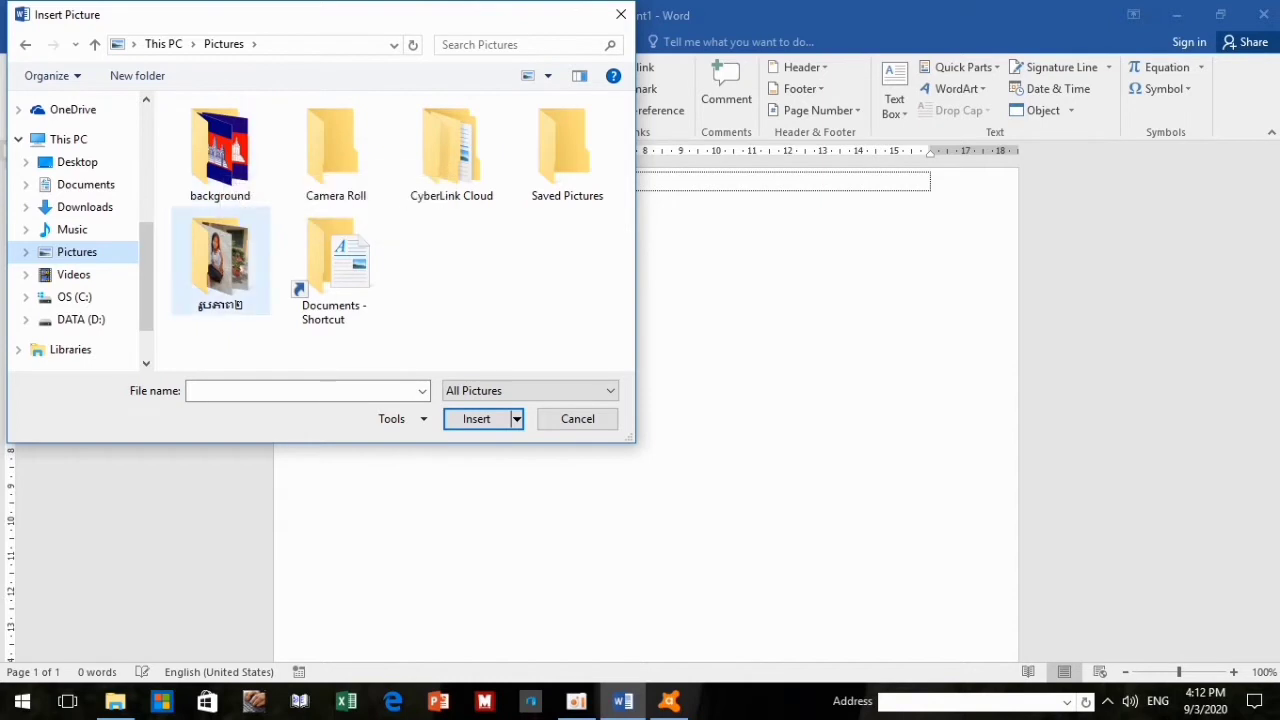
- Insert the 'download' emblem image from the background folder at 6.91 cm by 5.11 cm
double_click(220, 150)
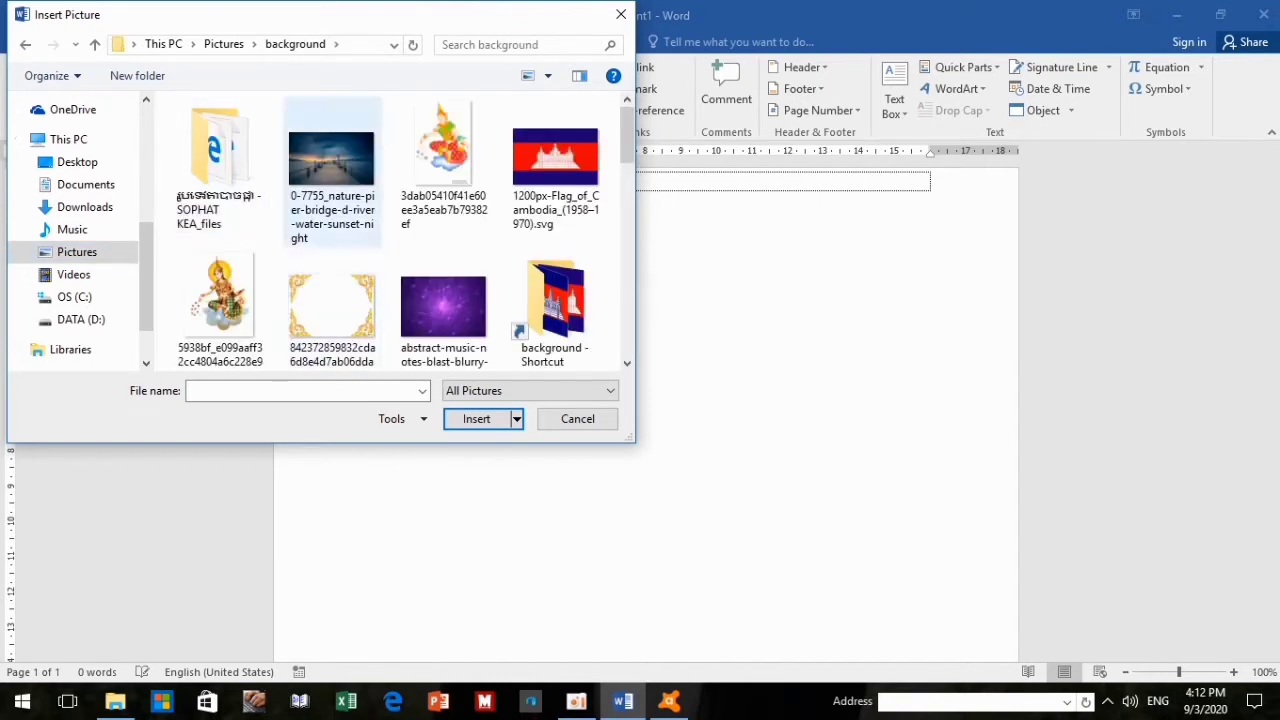
scroll(555, 230, down, 1)
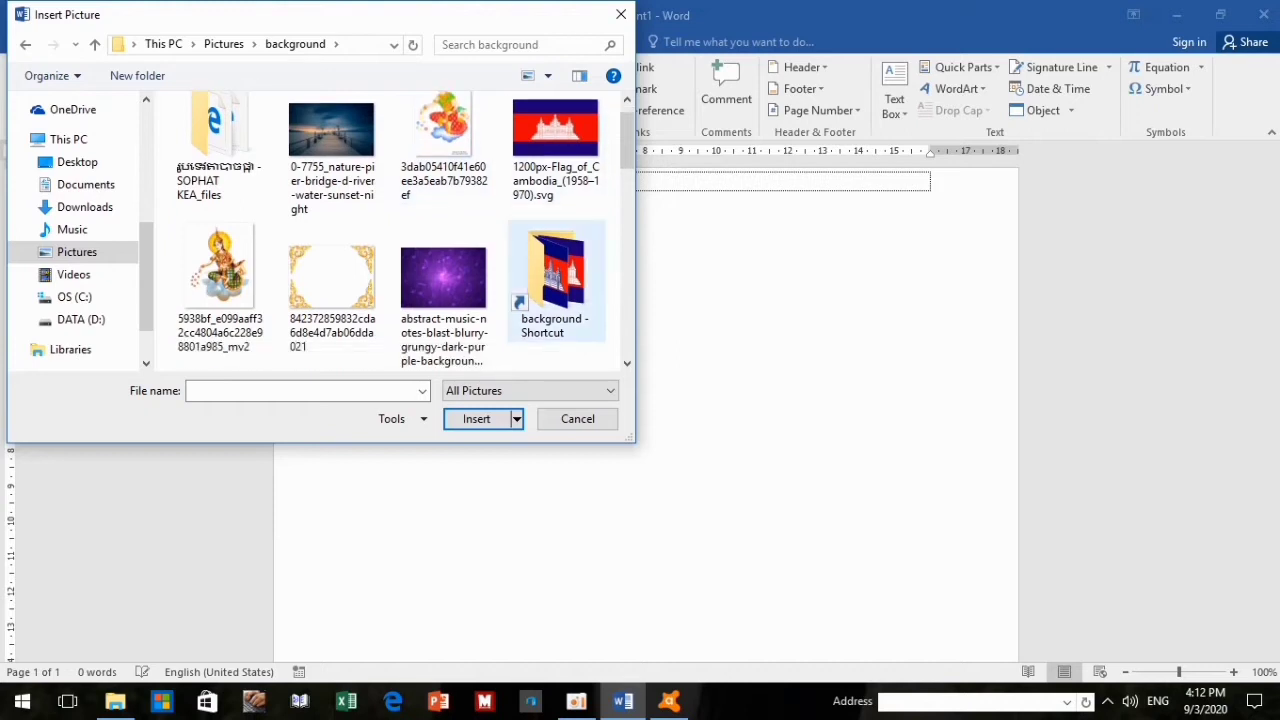
scroll(555, 250, down, 5)
scroll(555, 230, down, 5)
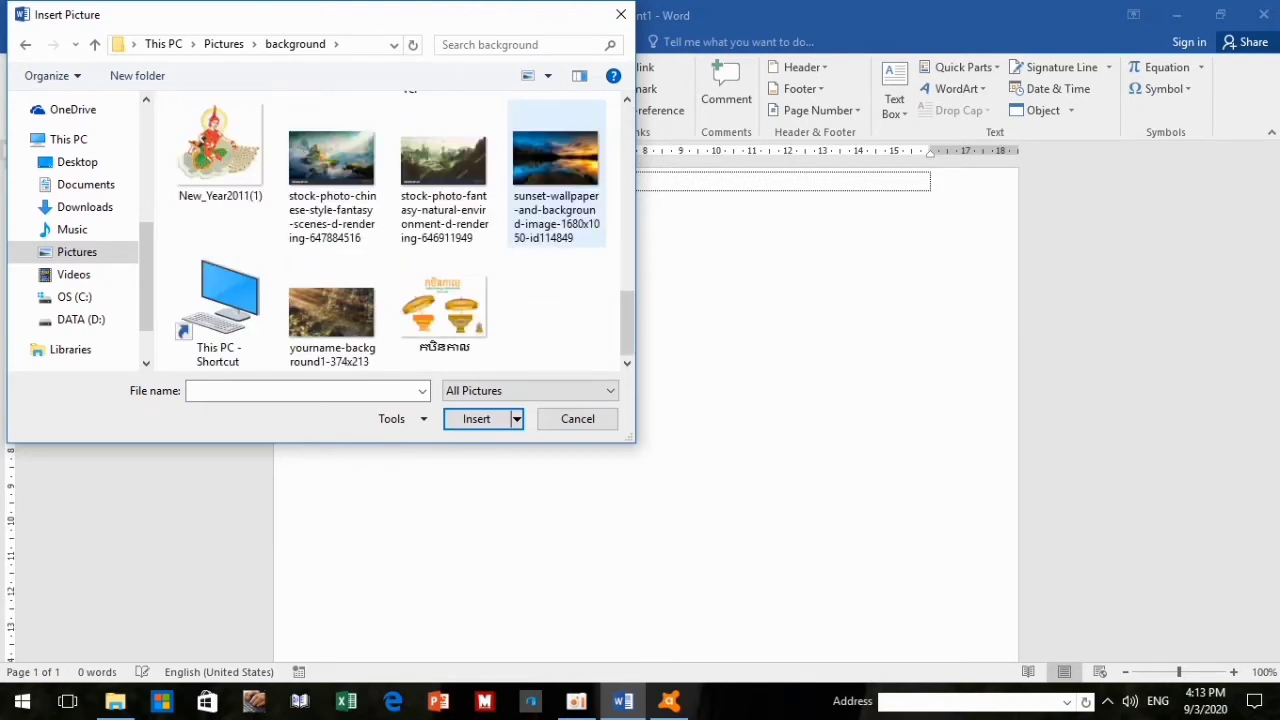
scroll(555, 250, up, 1)
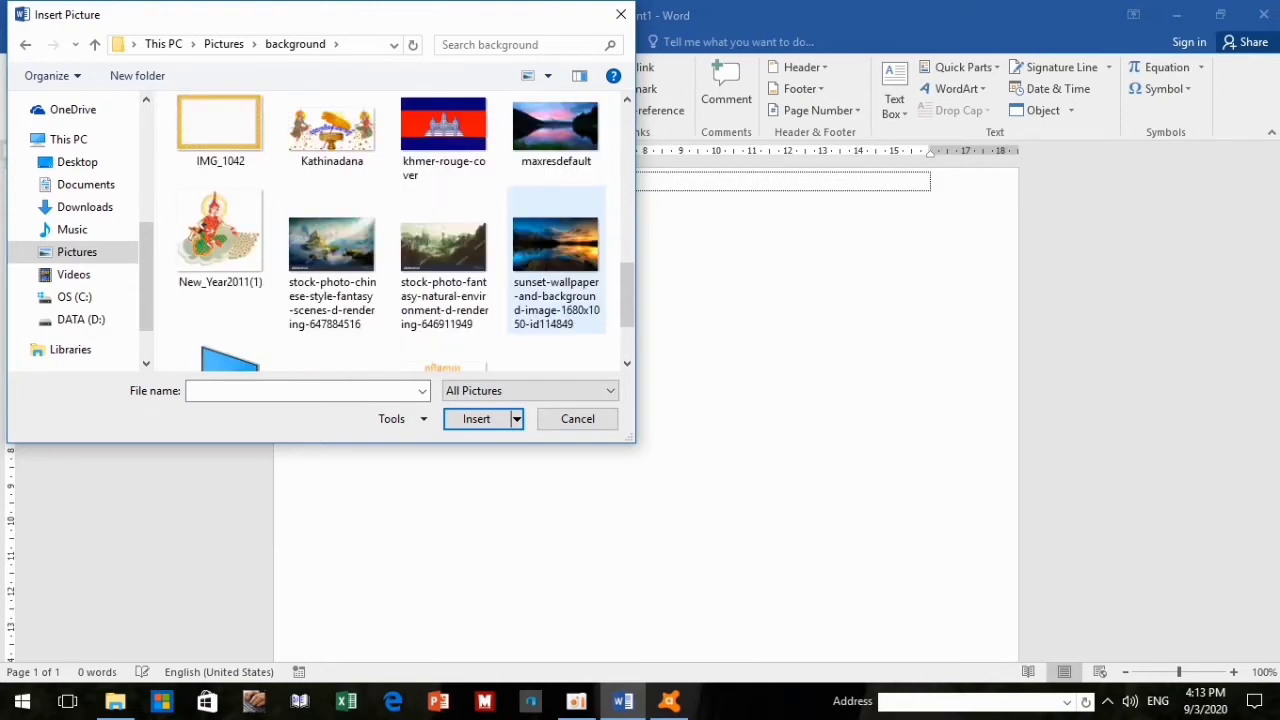
scroll(610, 285, up, 3)
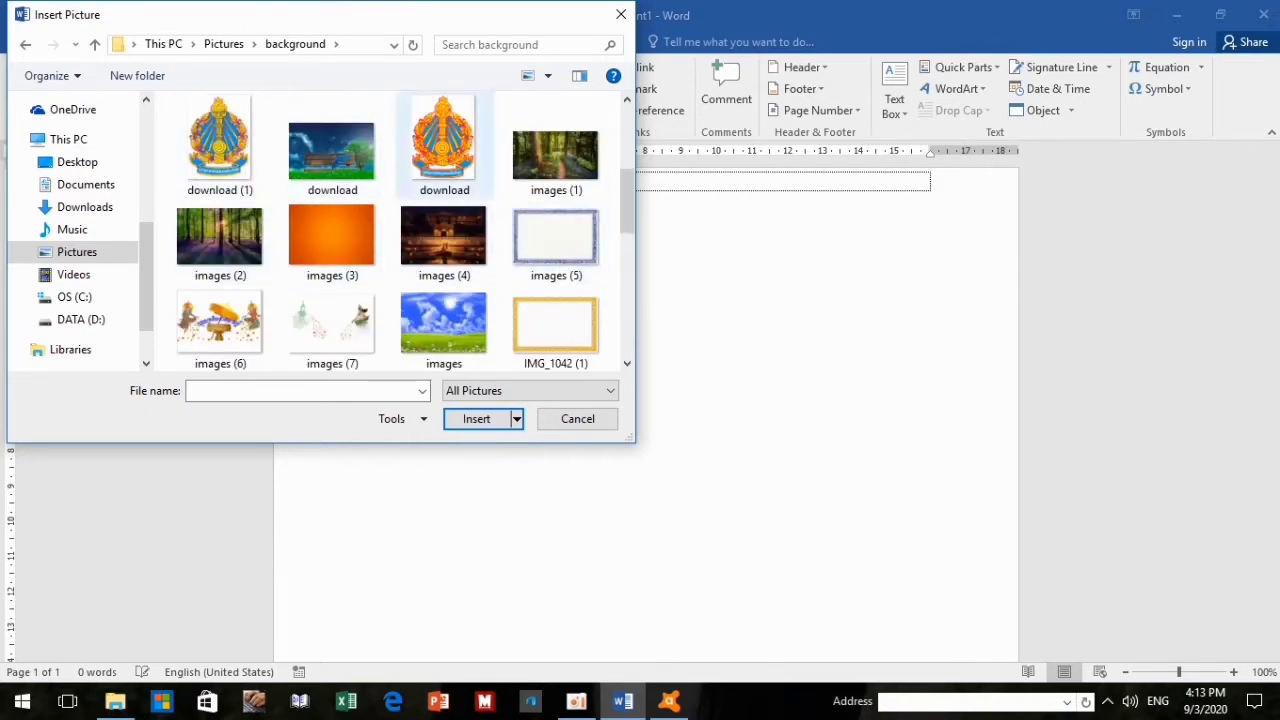
click(470, 170)
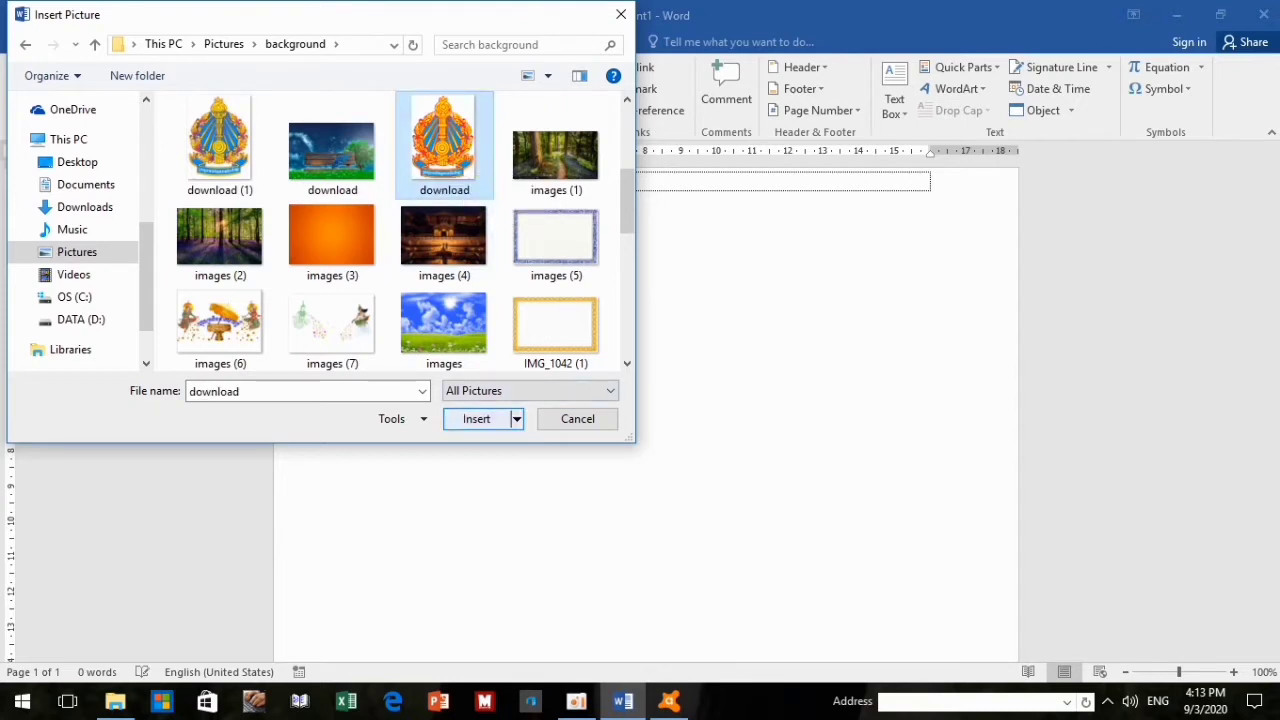
click(476, 419)
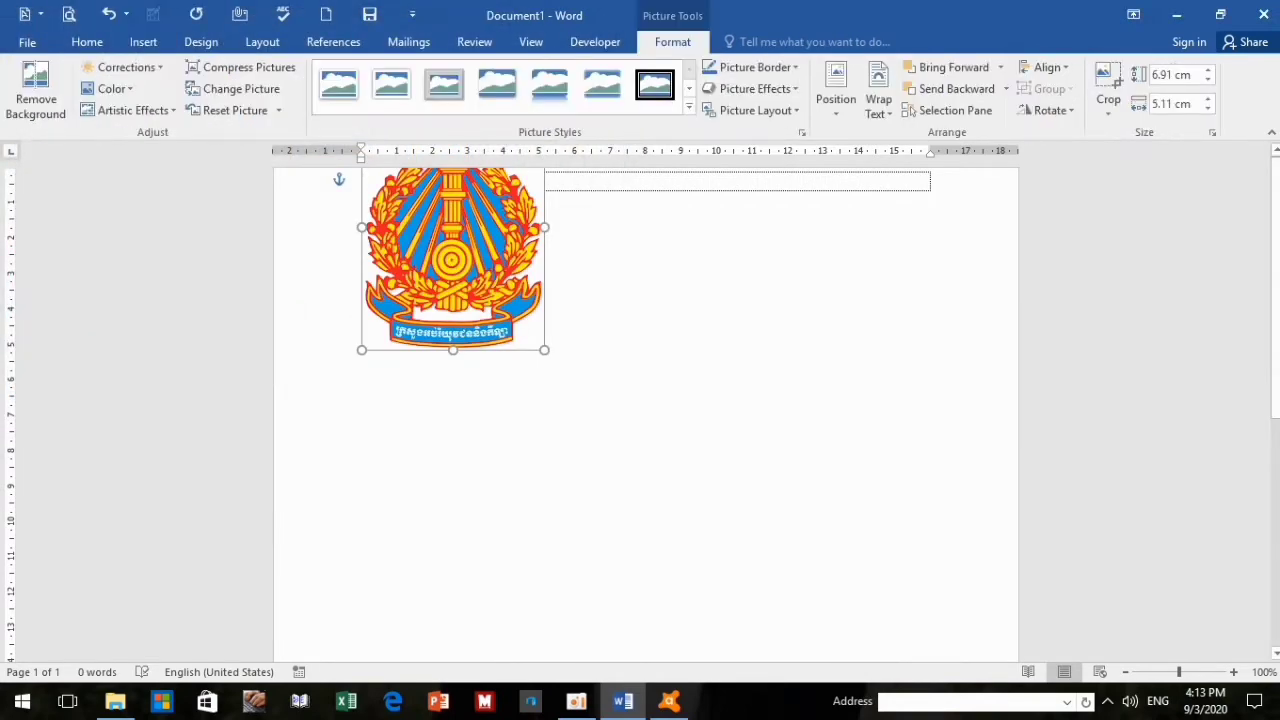
- Move the emblem toward the page centre and enlarge it to about 15.03 by 10.66 cm
drag(453, 260, 581, 356)
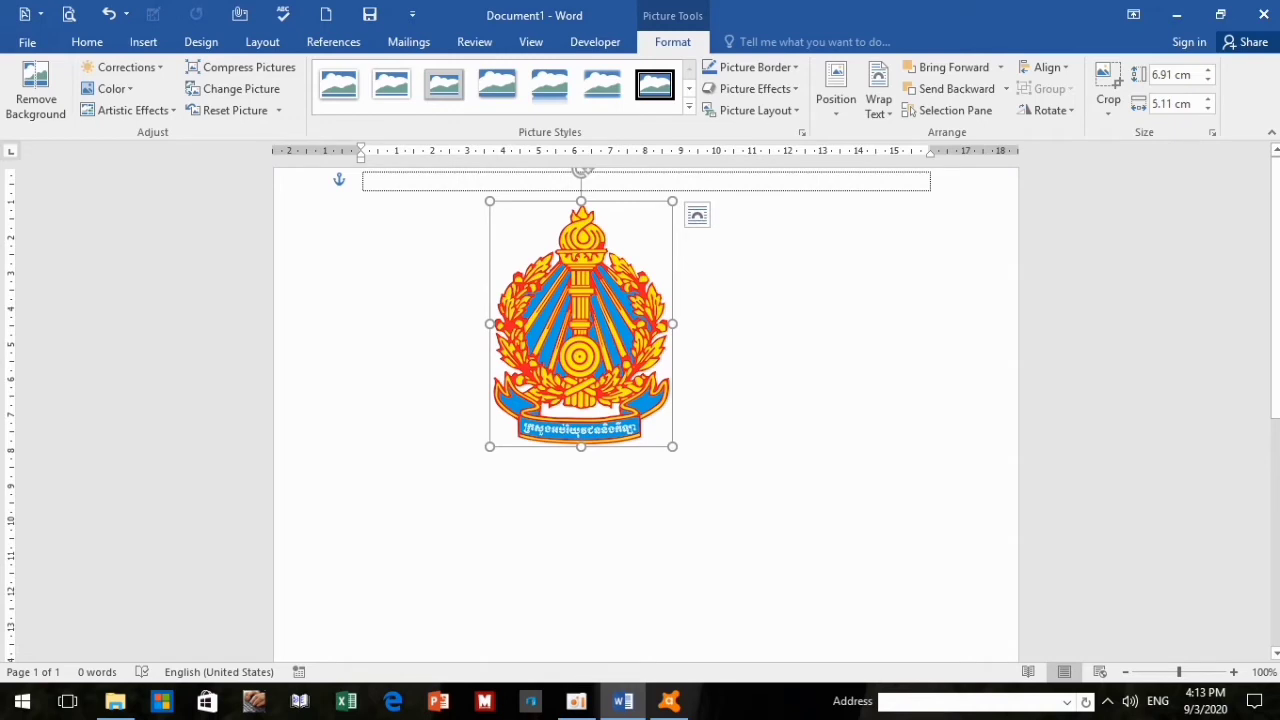
drag(672, 323, 897, 323)
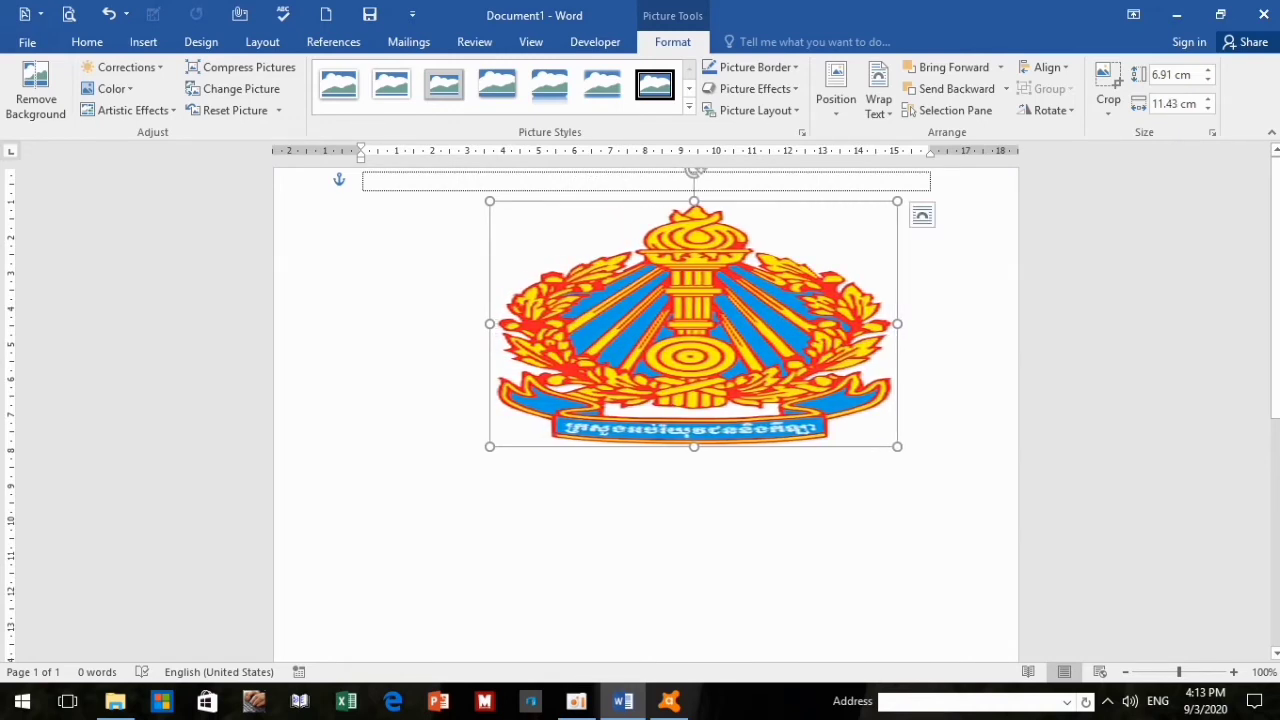
drag(489, 323, 362, 323)
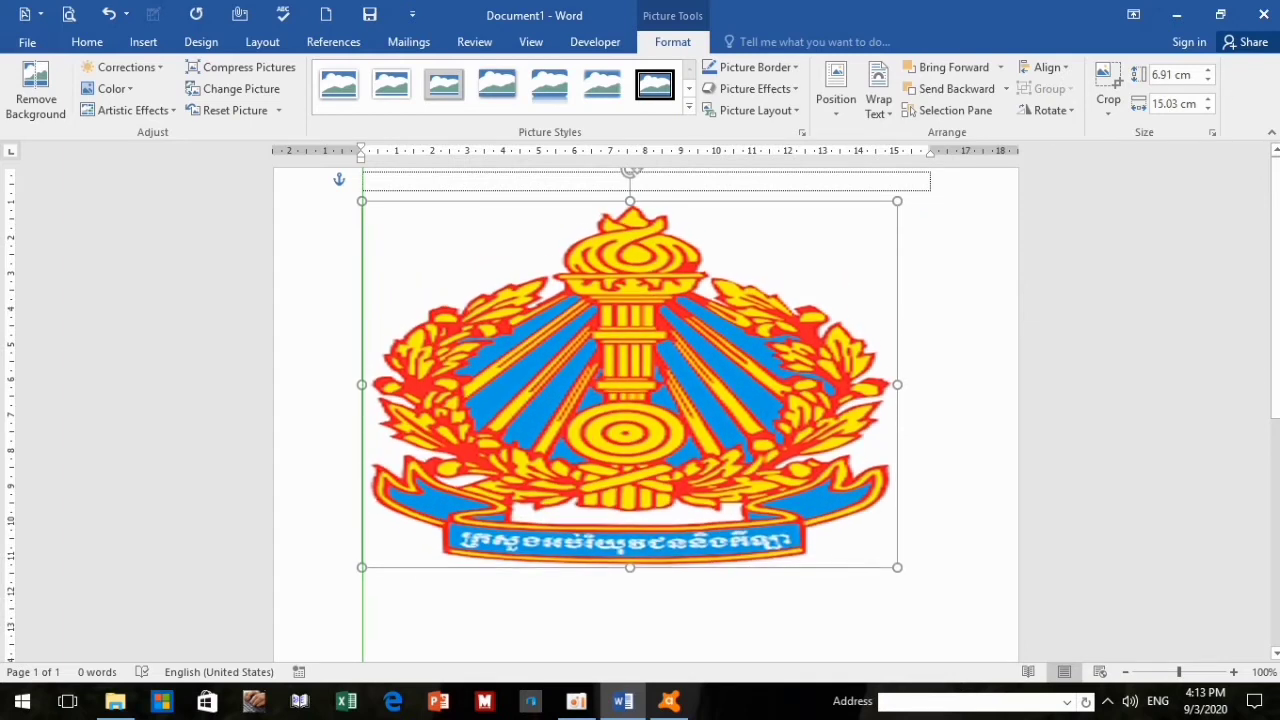
drag(630, 446, 630, 579)
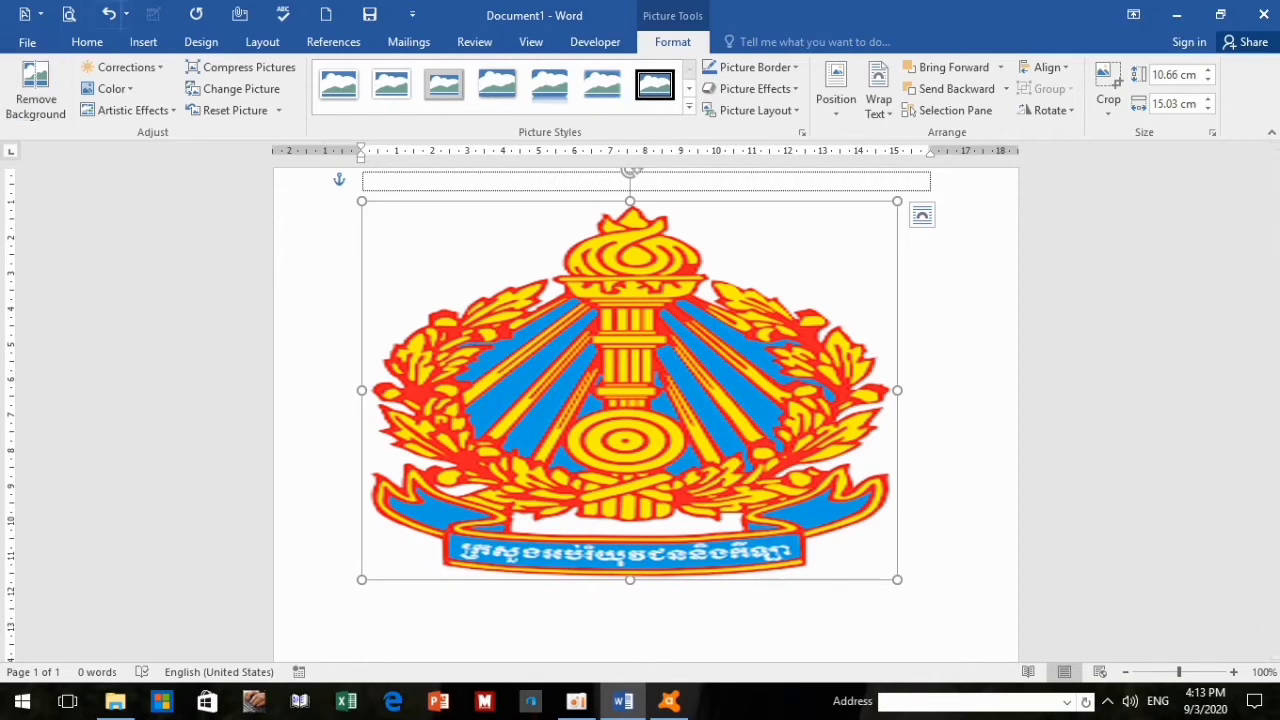
- Undo the emblem's resizing, its move and its insertion
click(108, 14)
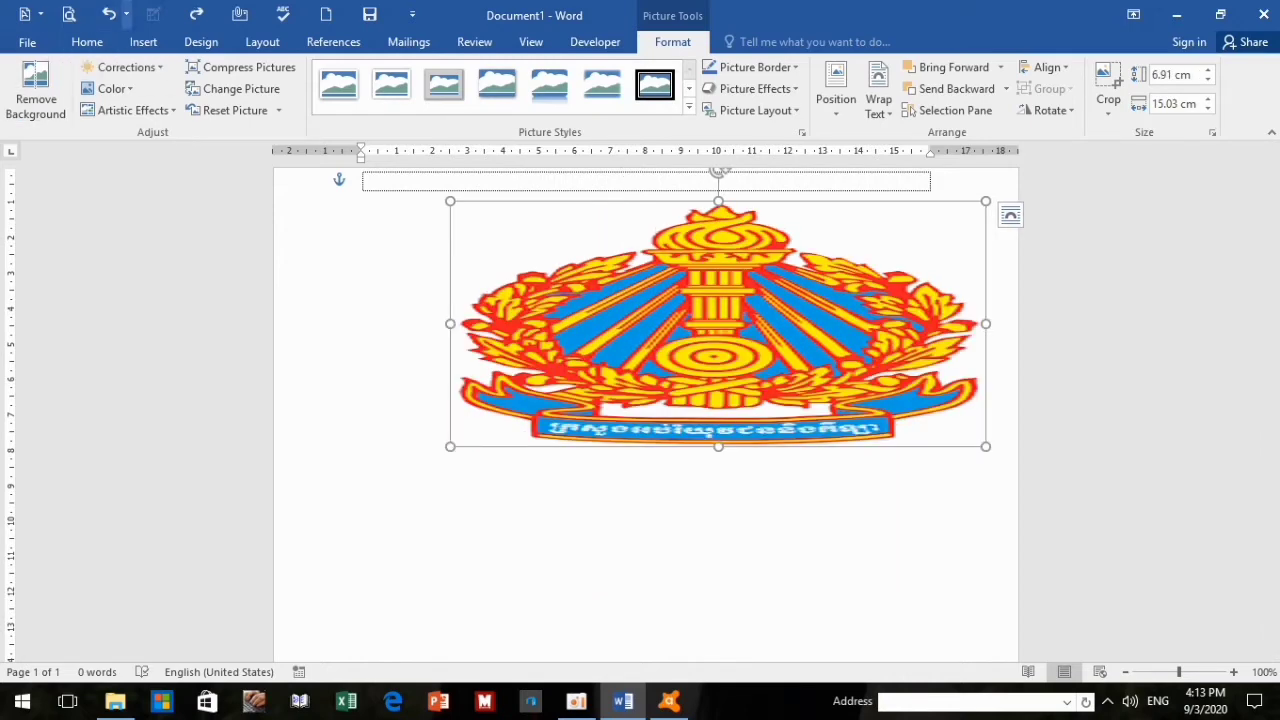
click(108, 14)
click(108, 14)
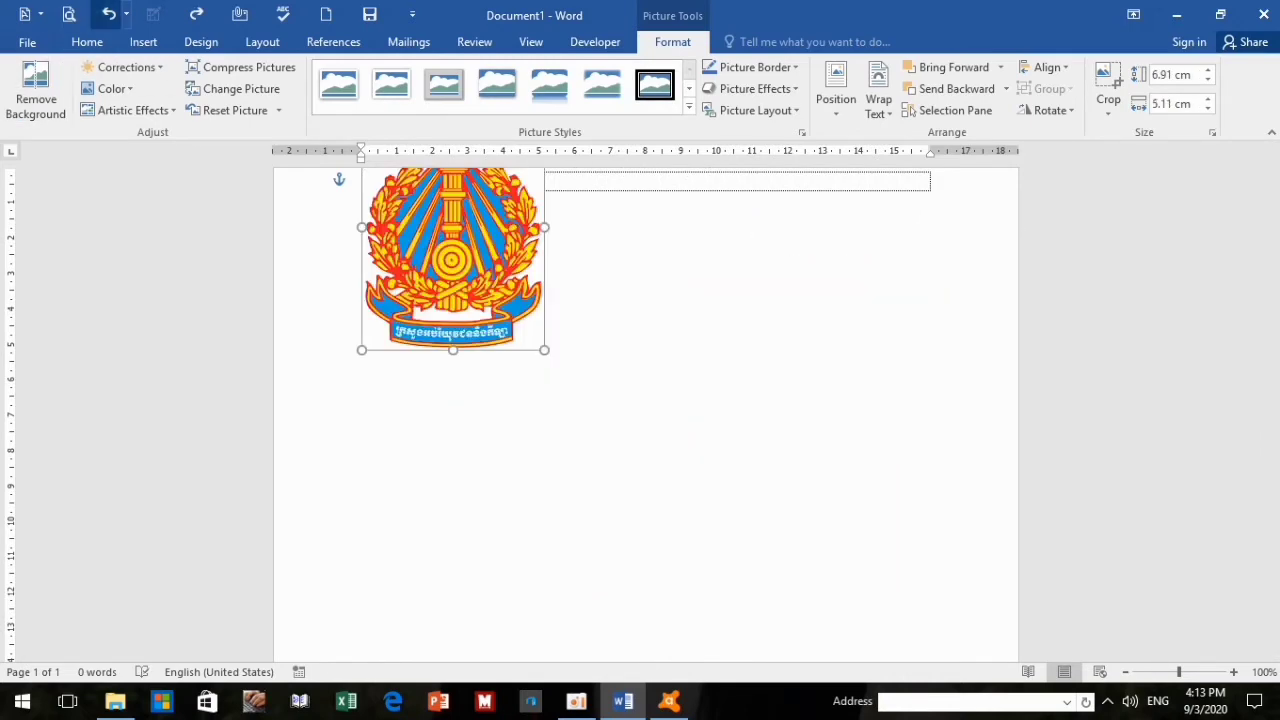
click(108, 14)
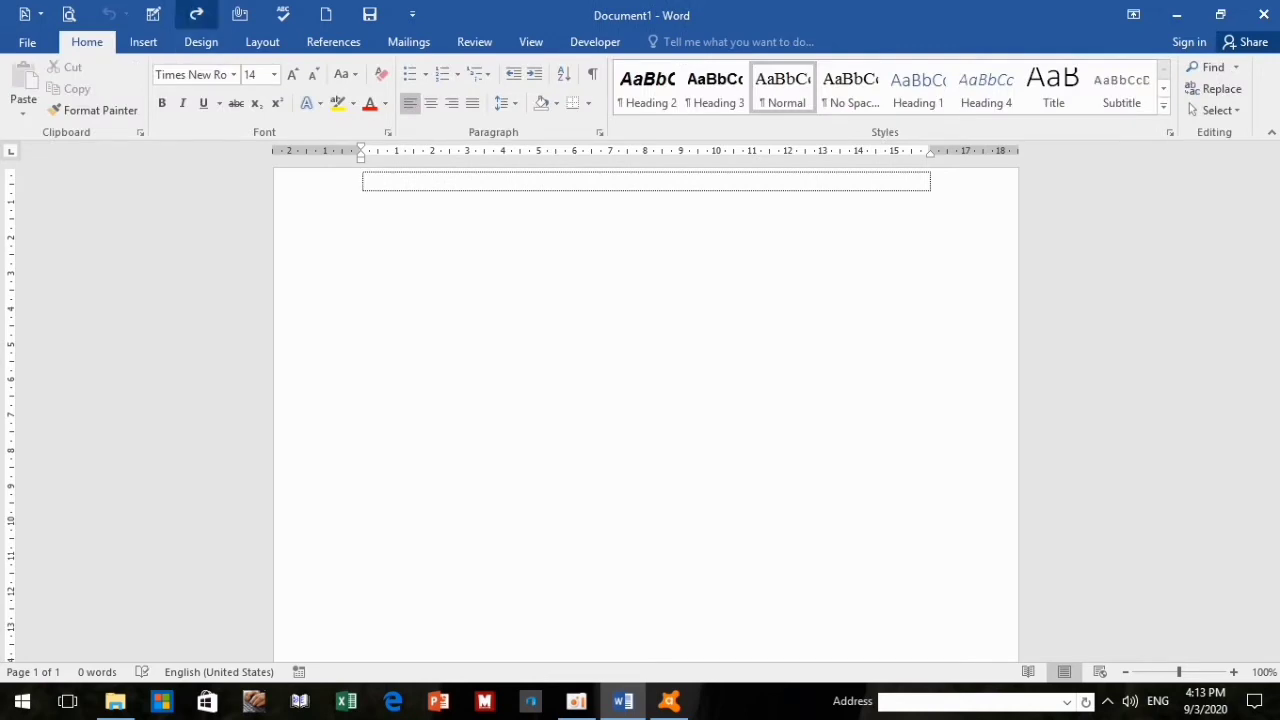
- Redo to restore the emblem, then remove its background and keep the changes
click(196, 14)
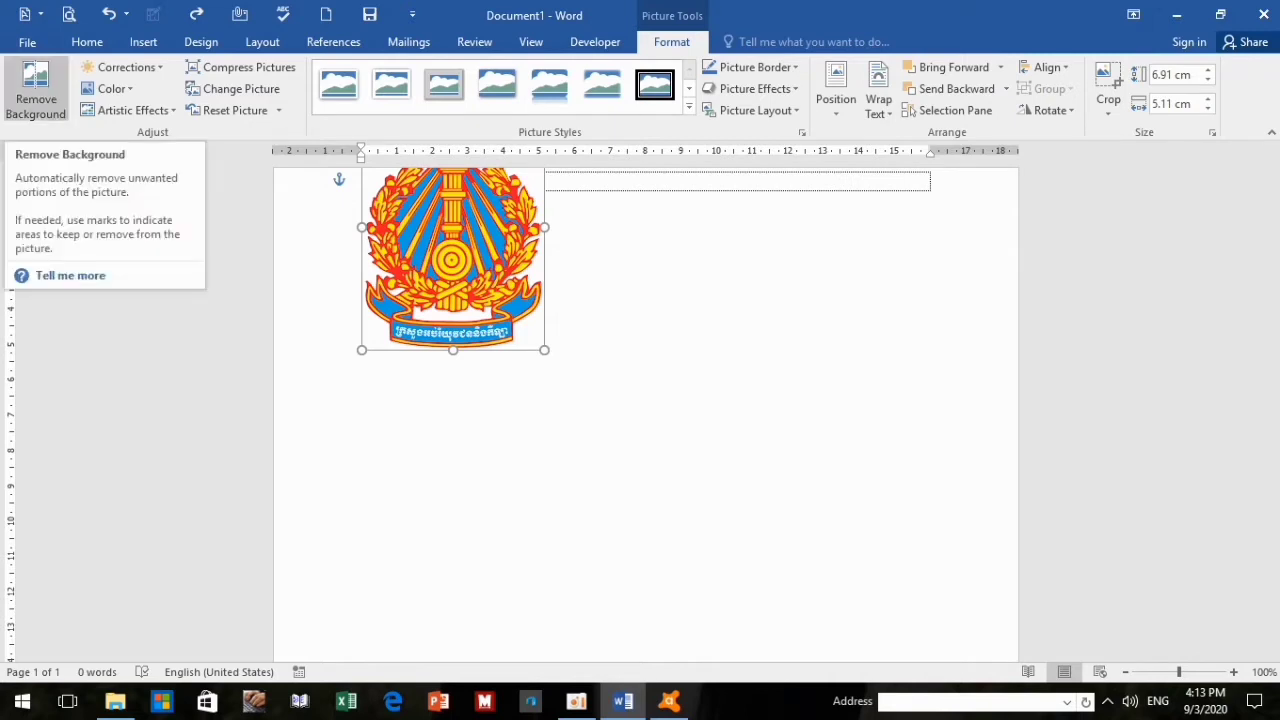
click(35, 90)
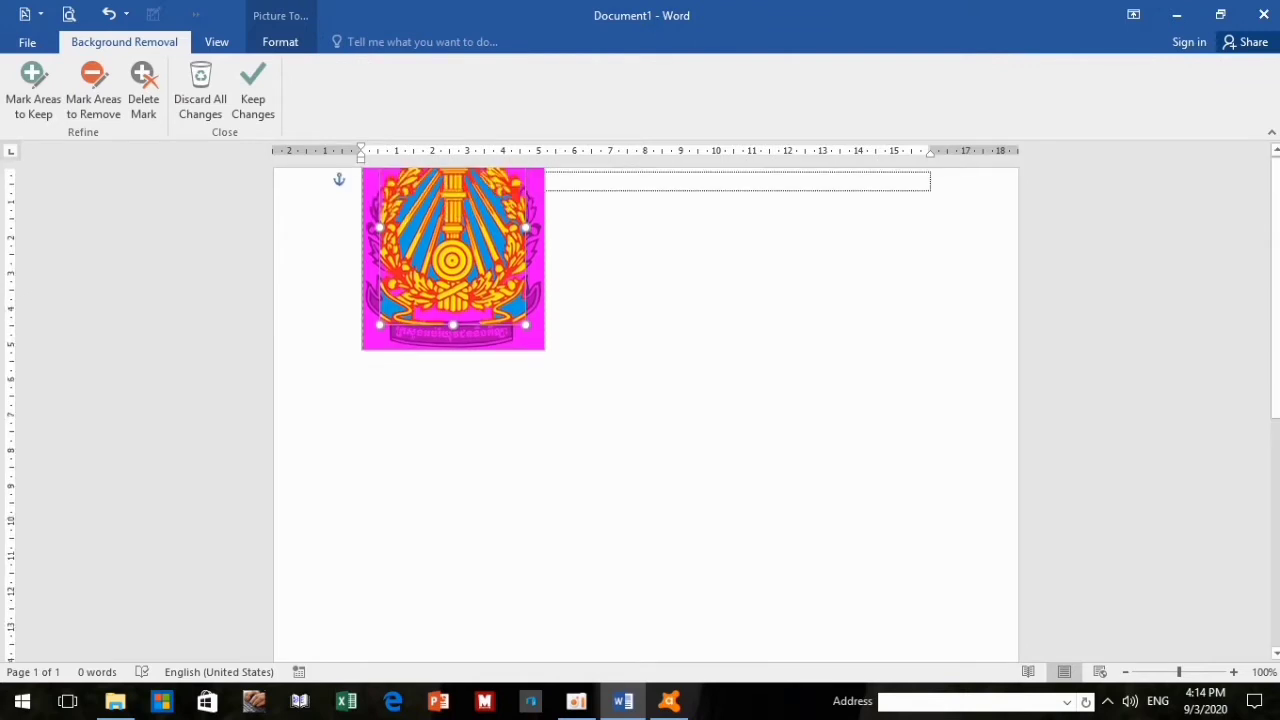
click(253, 95)
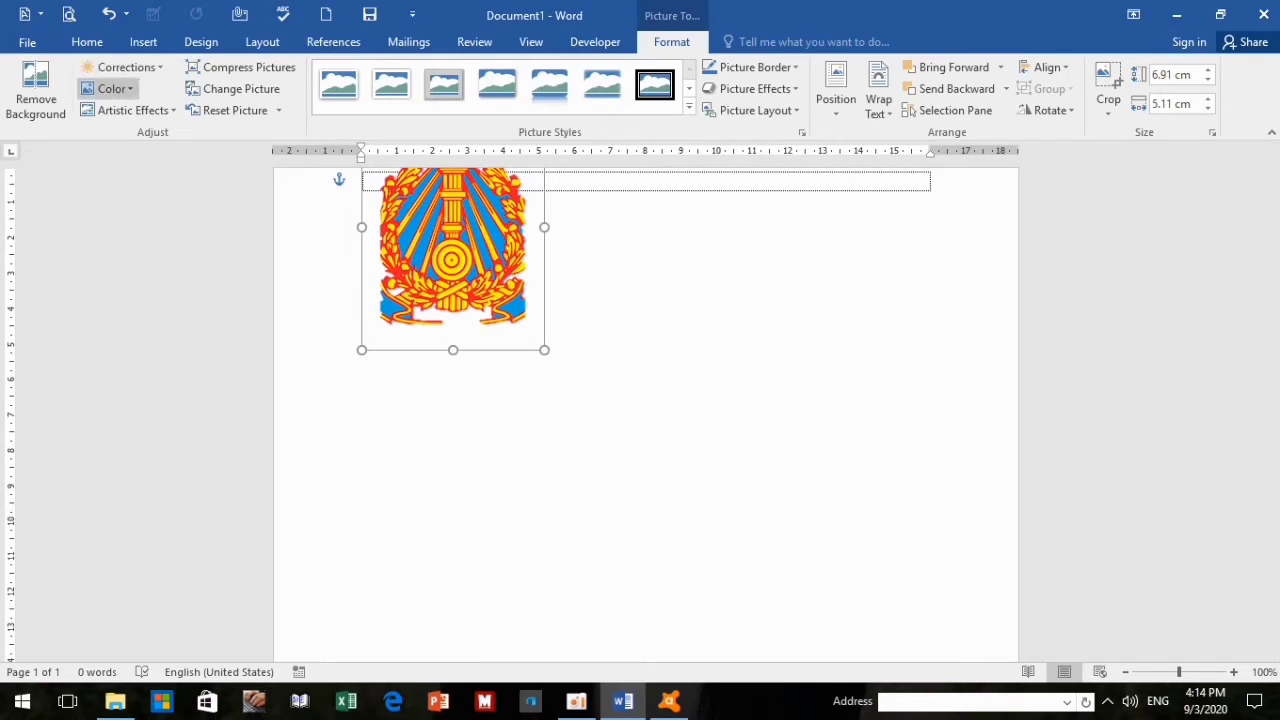
click(111, 88)
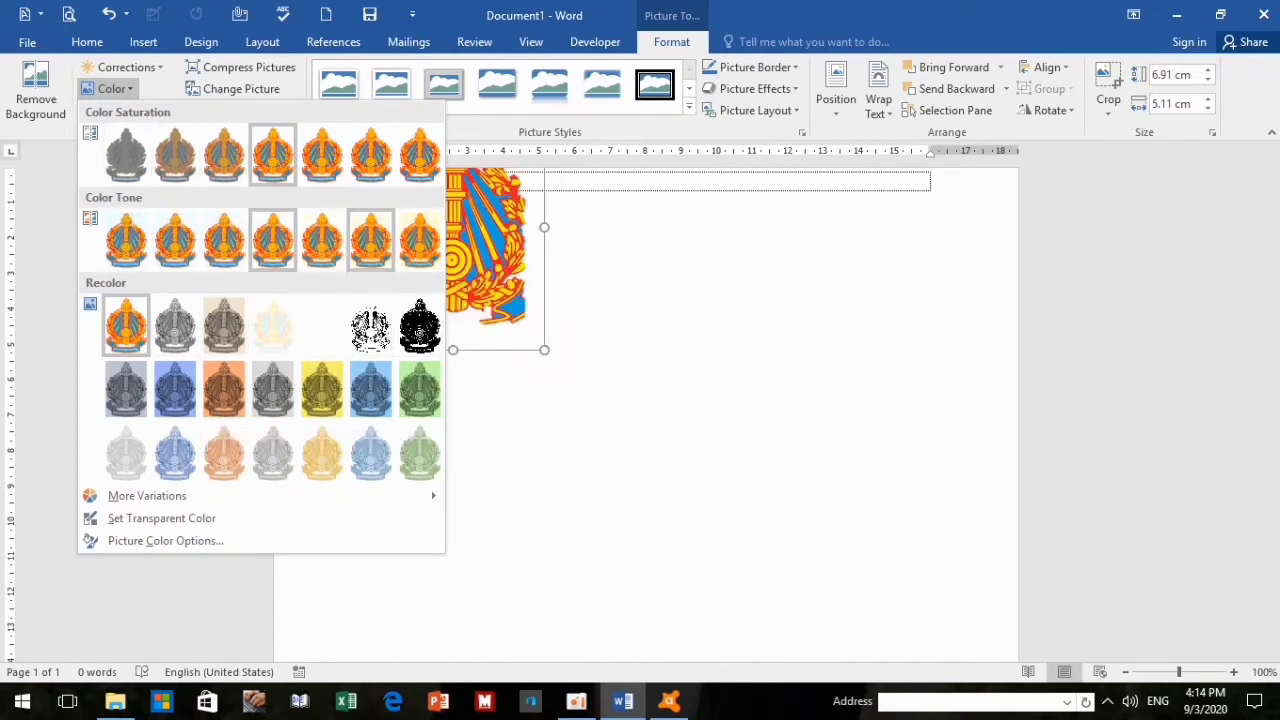
key(Escape)
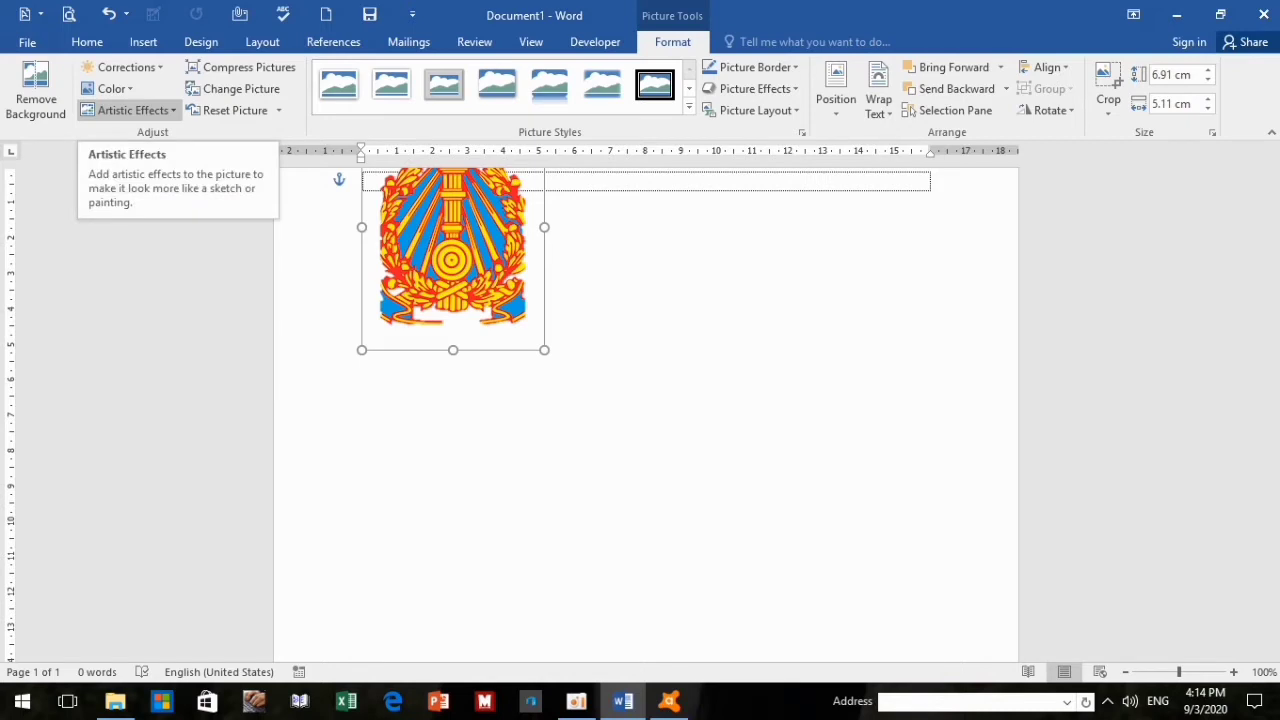
click(130, 110)
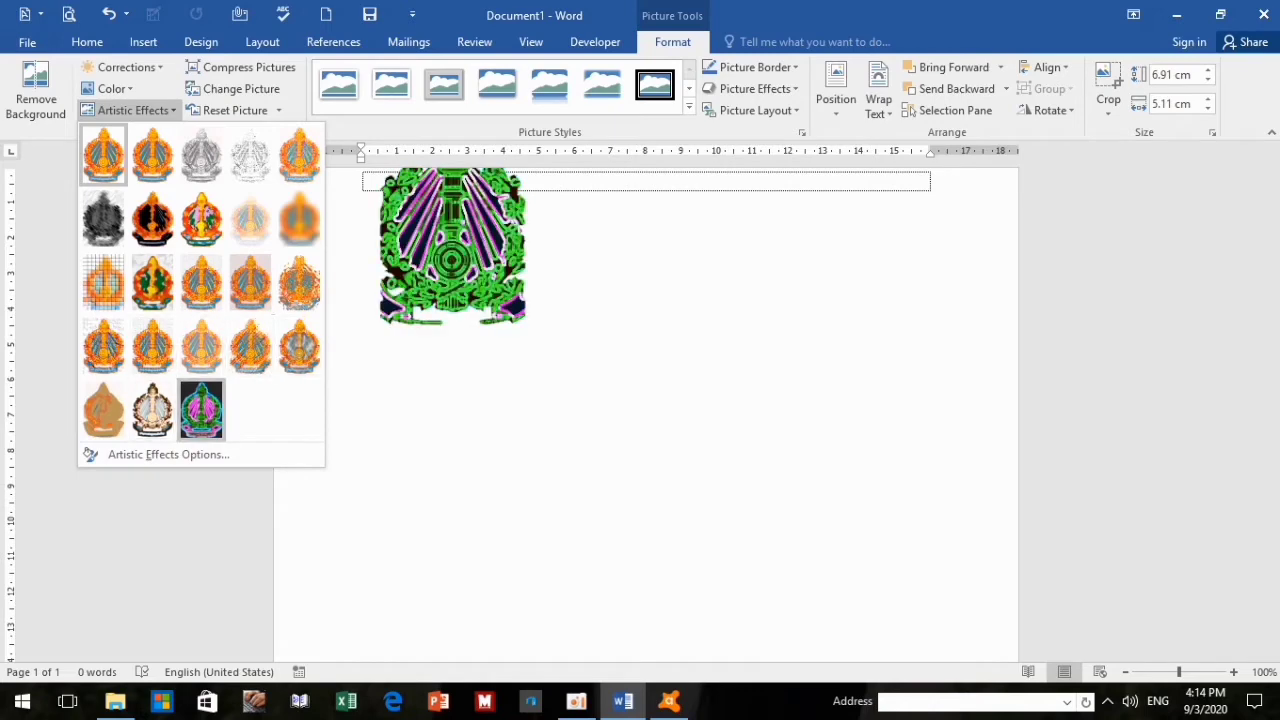
click(104, 155)
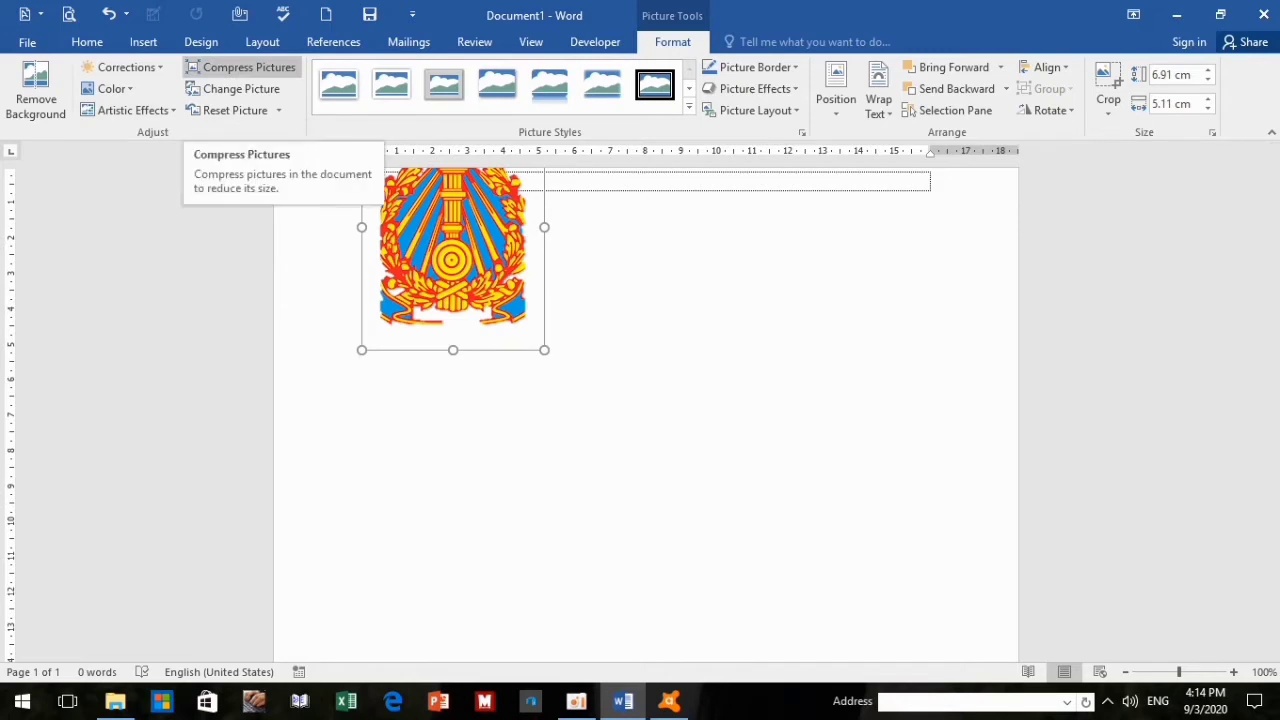
- Compress the emblem picture with the default settings and bring up the Change Picture sources
click(240, 67)
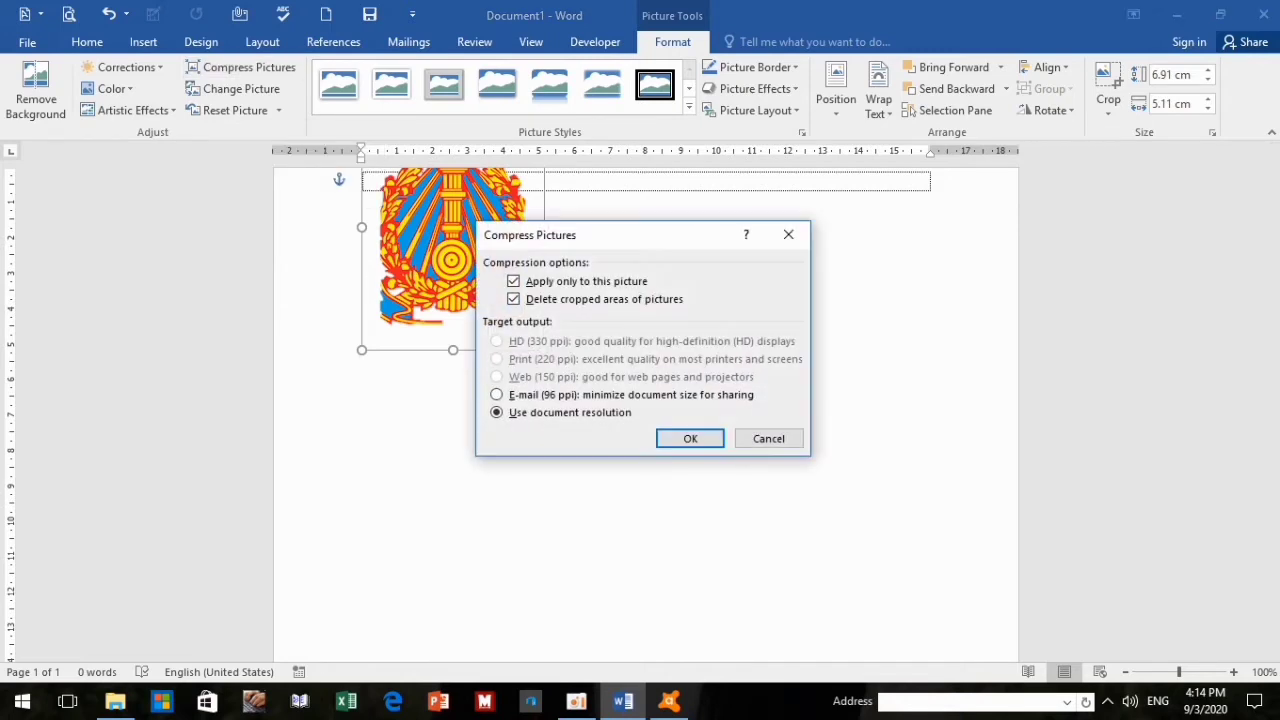
click(690, 438)
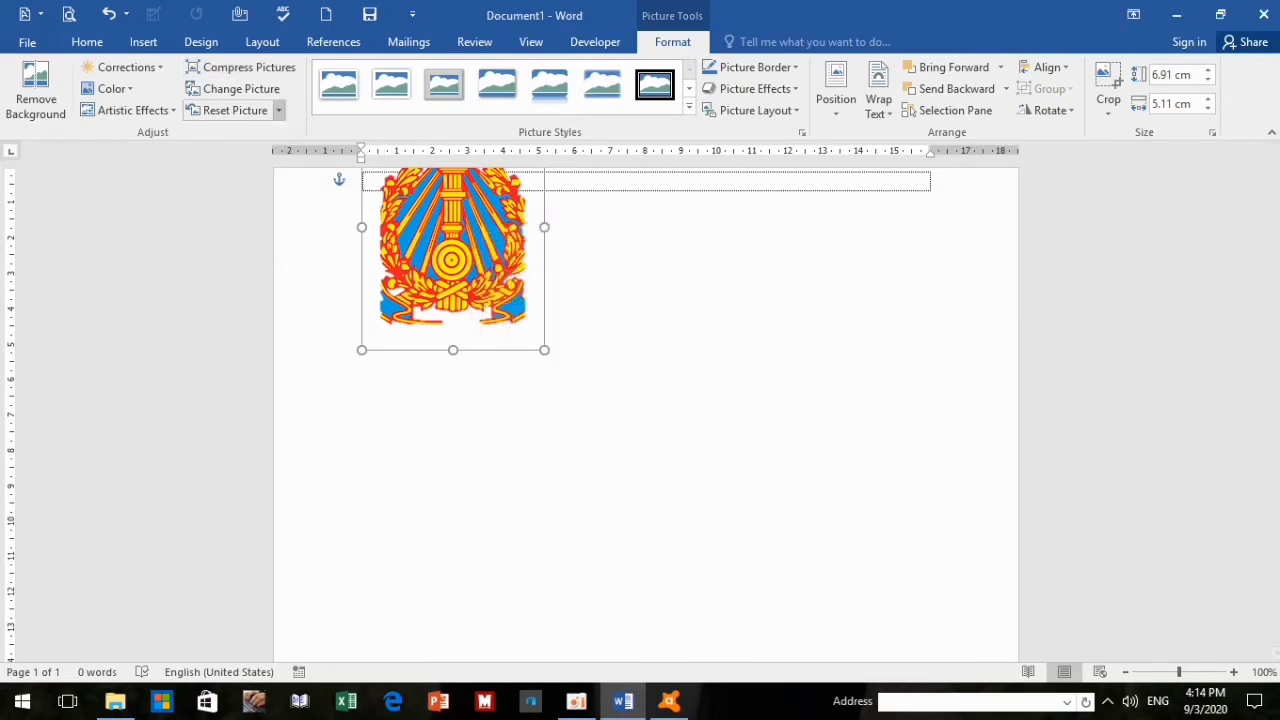
click(240, 88)
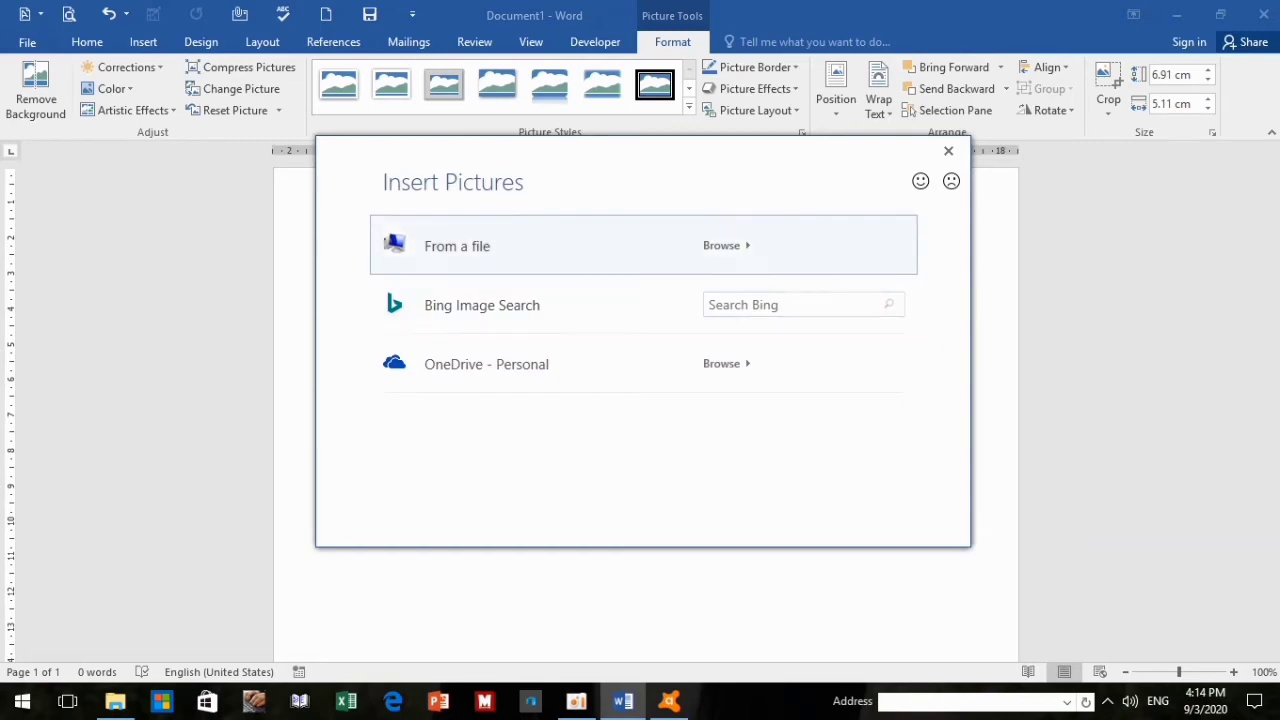
- Swap the emblem for the Cambodia flag image and centre it, then undo both changes
click(457, 246)
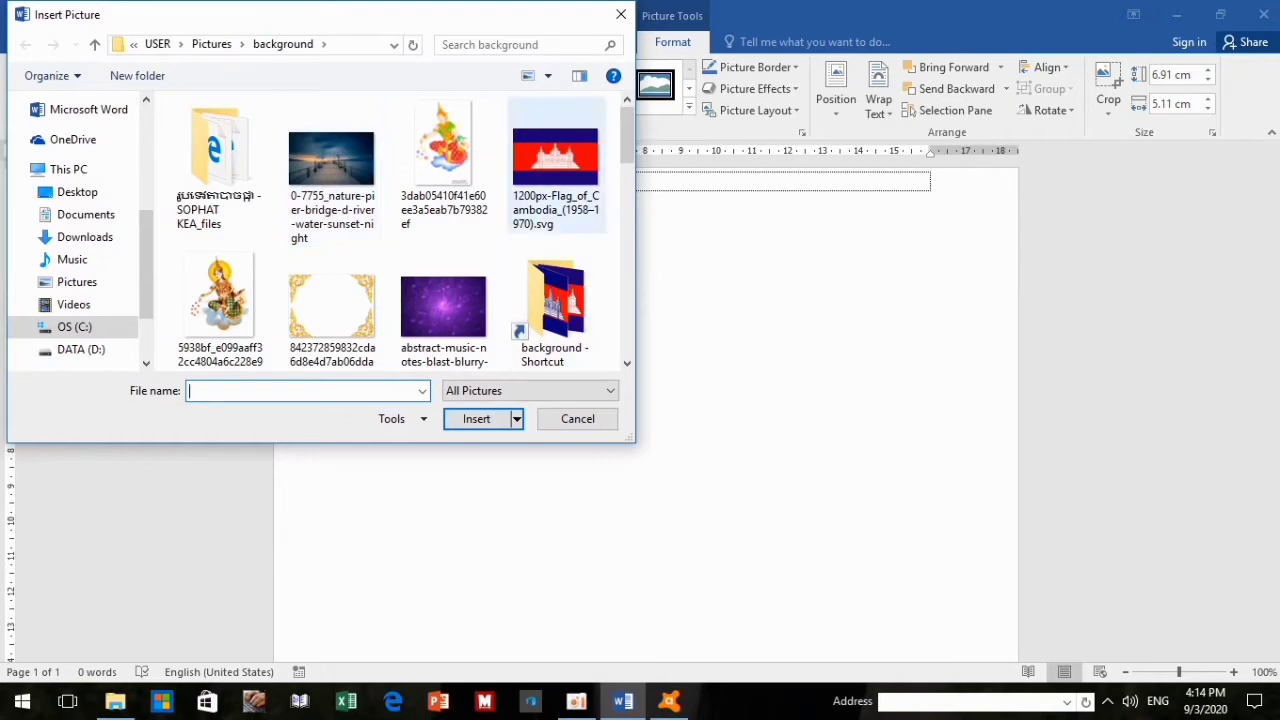
click(555, 165)
click(476, 418)
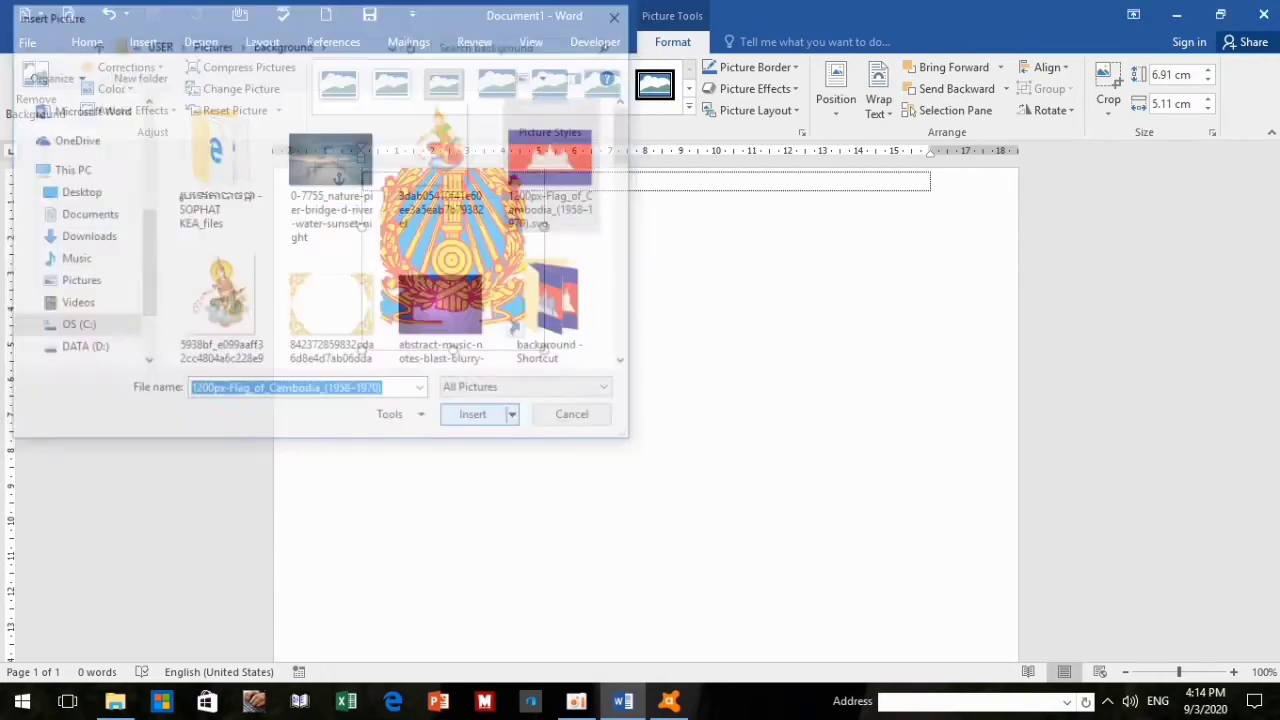
drag(453, 228, 610, 363)
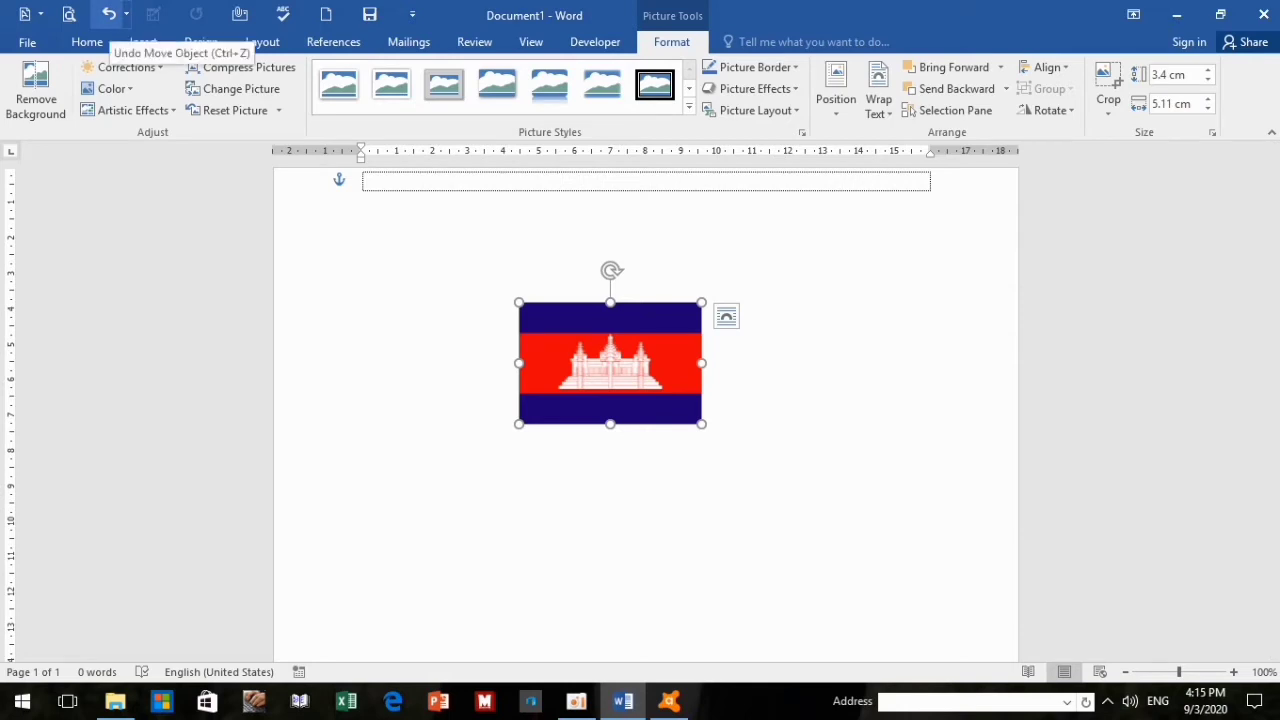
click(108, 14)
click(108, 14)
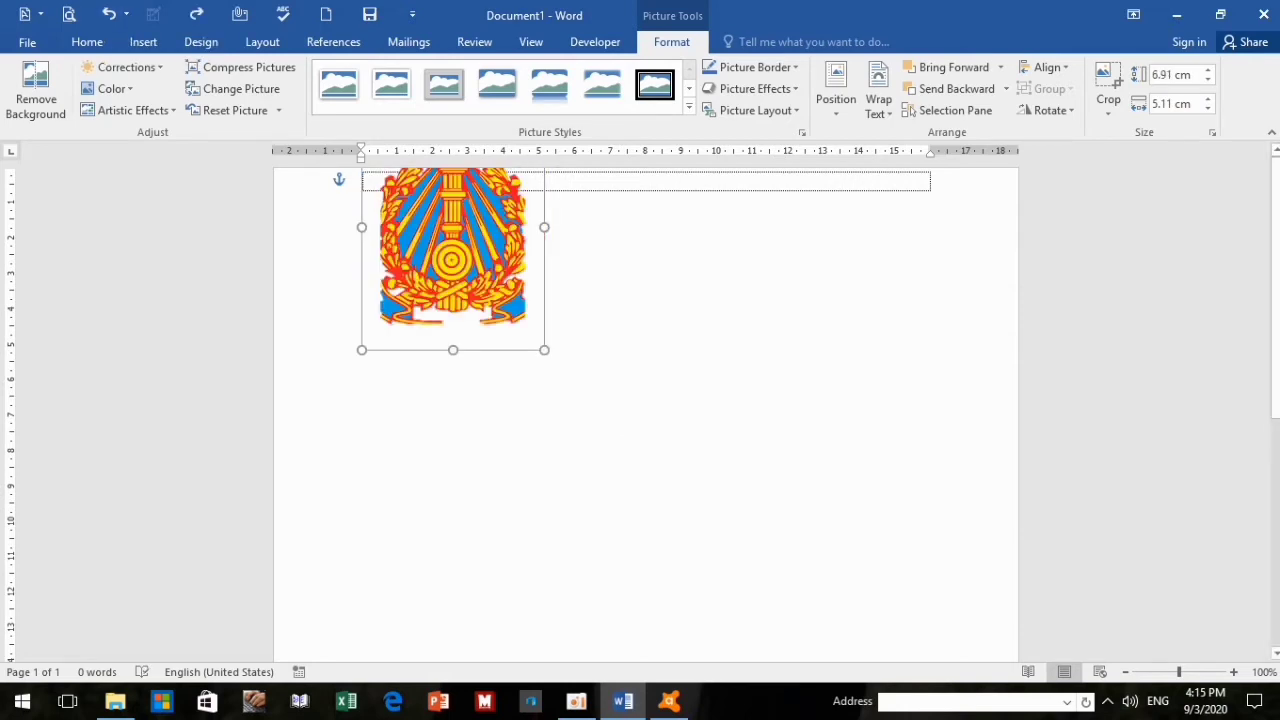
- Redo the move to centre the emblem and apply the Metal Oval picture style
key(ctrl+y)
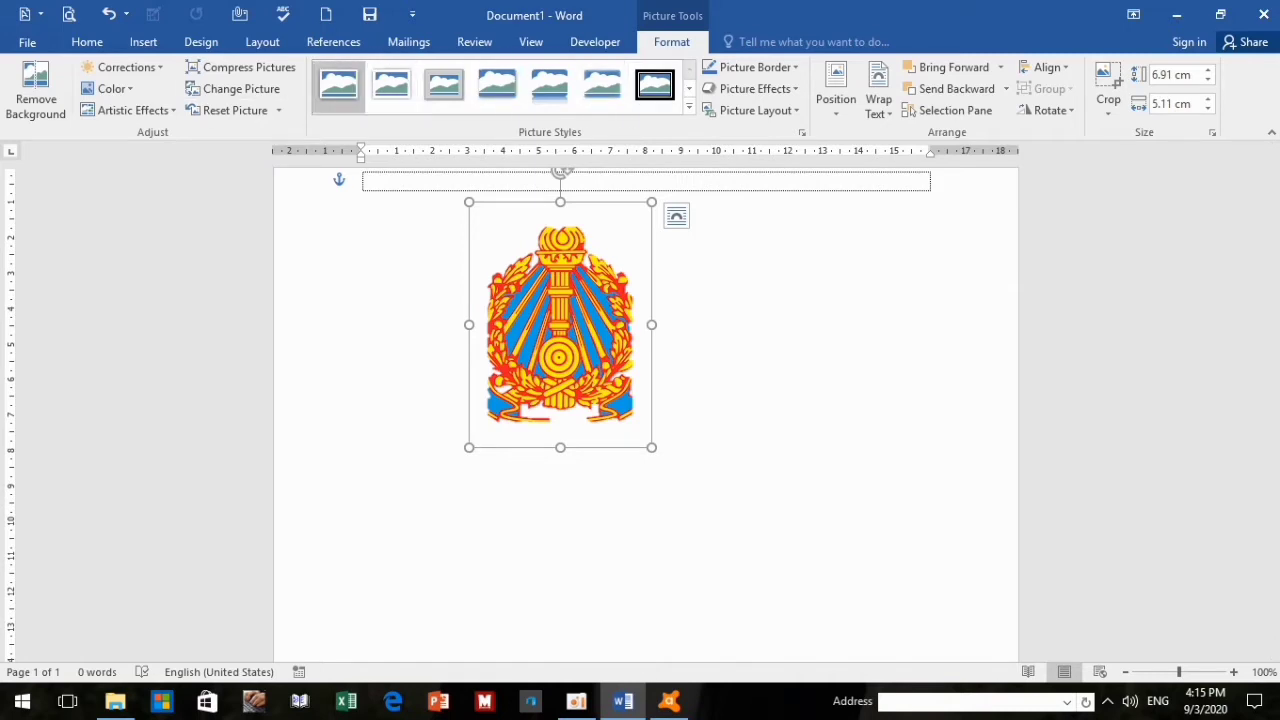
click(689, 106)
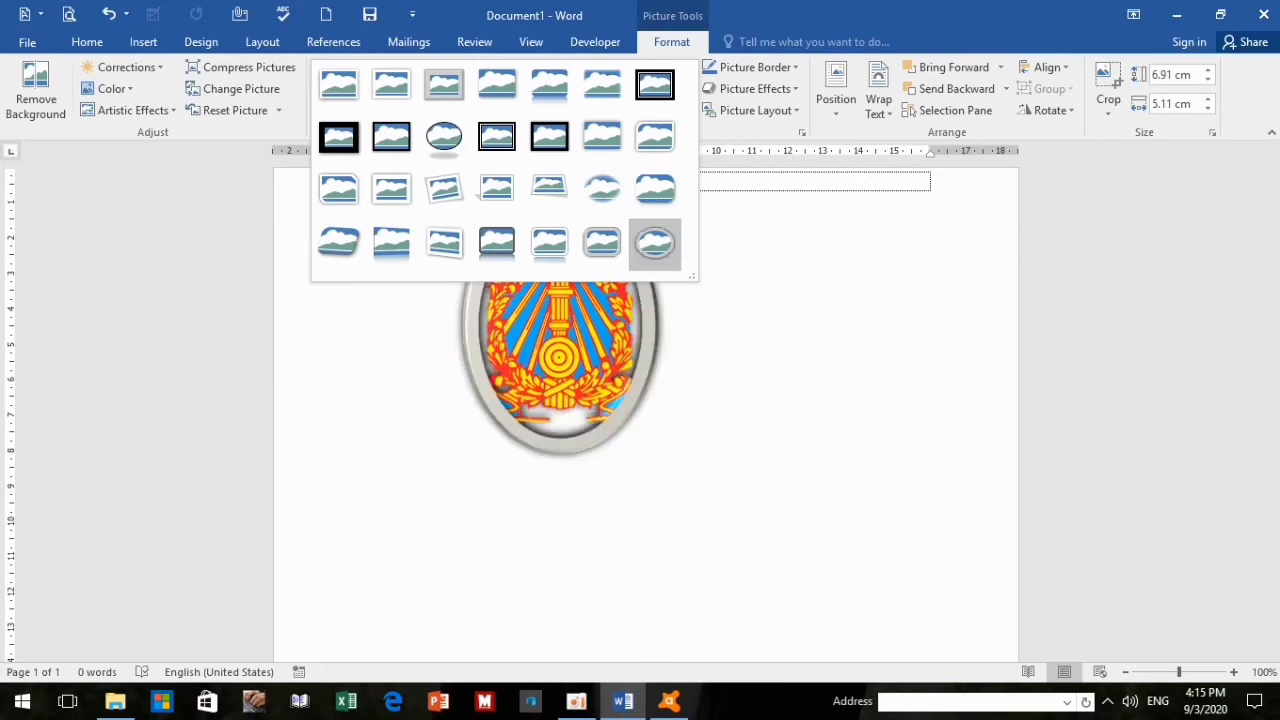
click(655, 243)
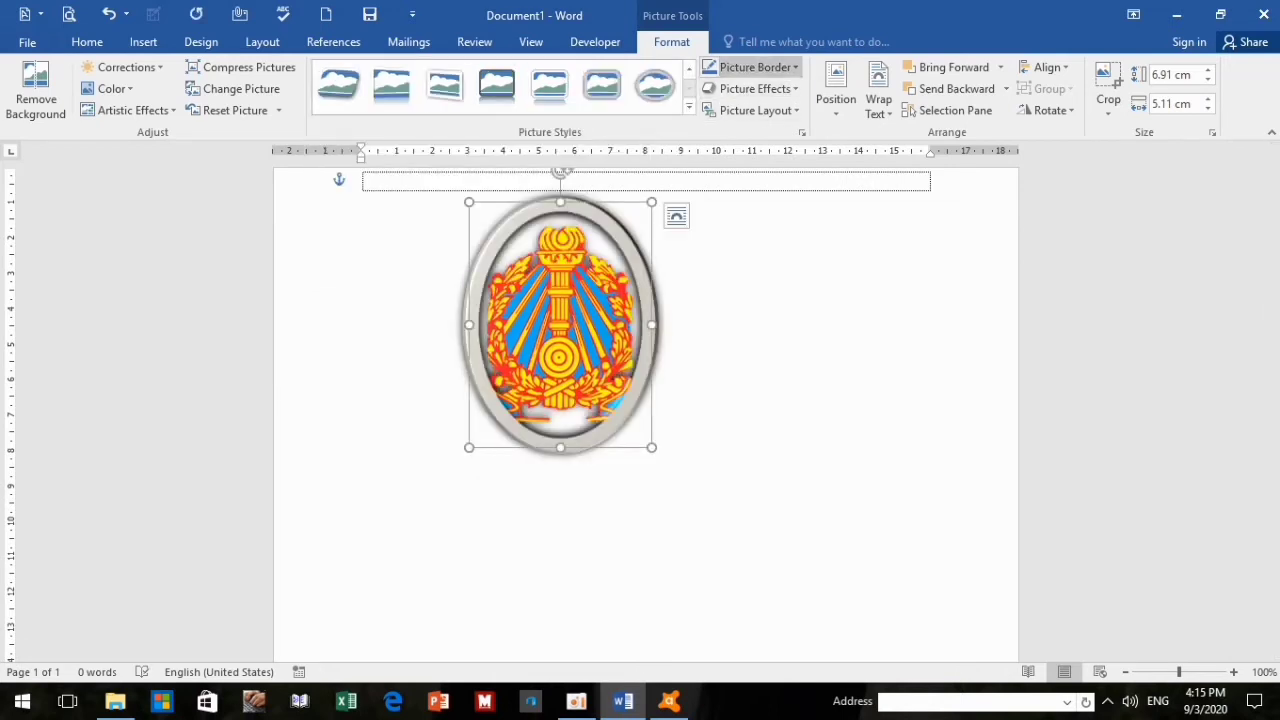
- Try a yellow picture border on the emblem, then set the border to No Outline
click(750, 67)
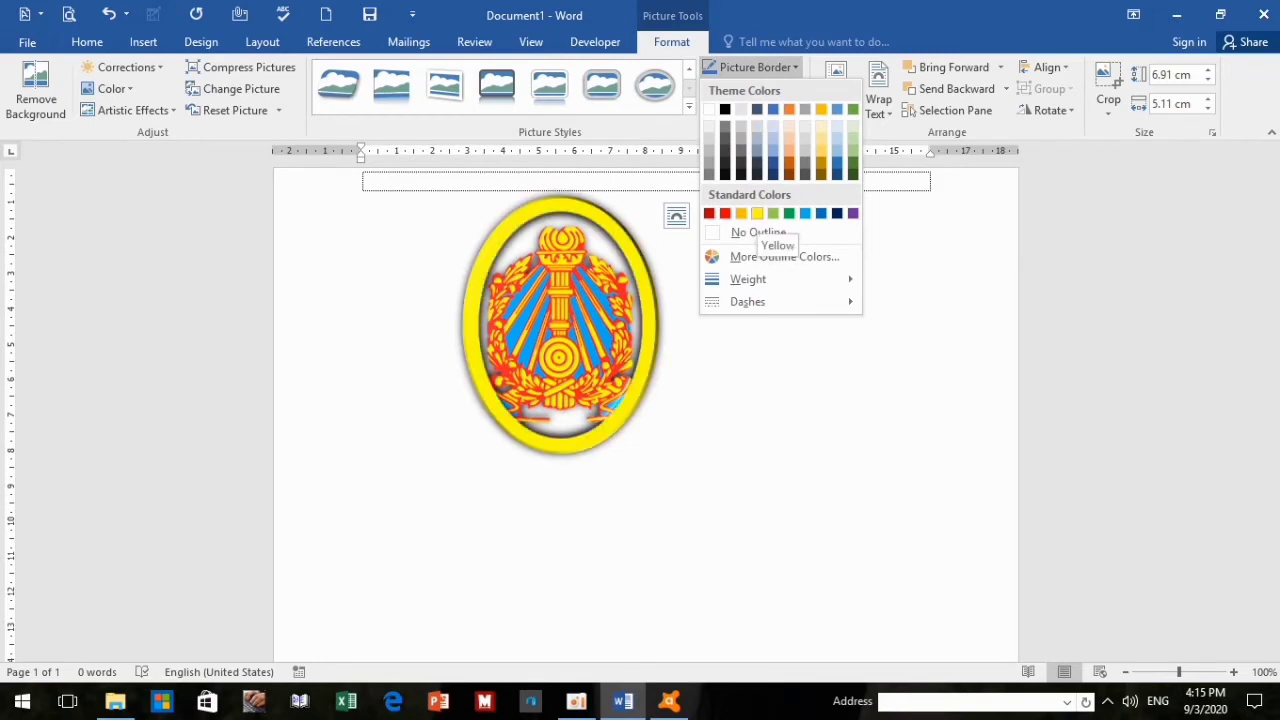
click(757, 213)
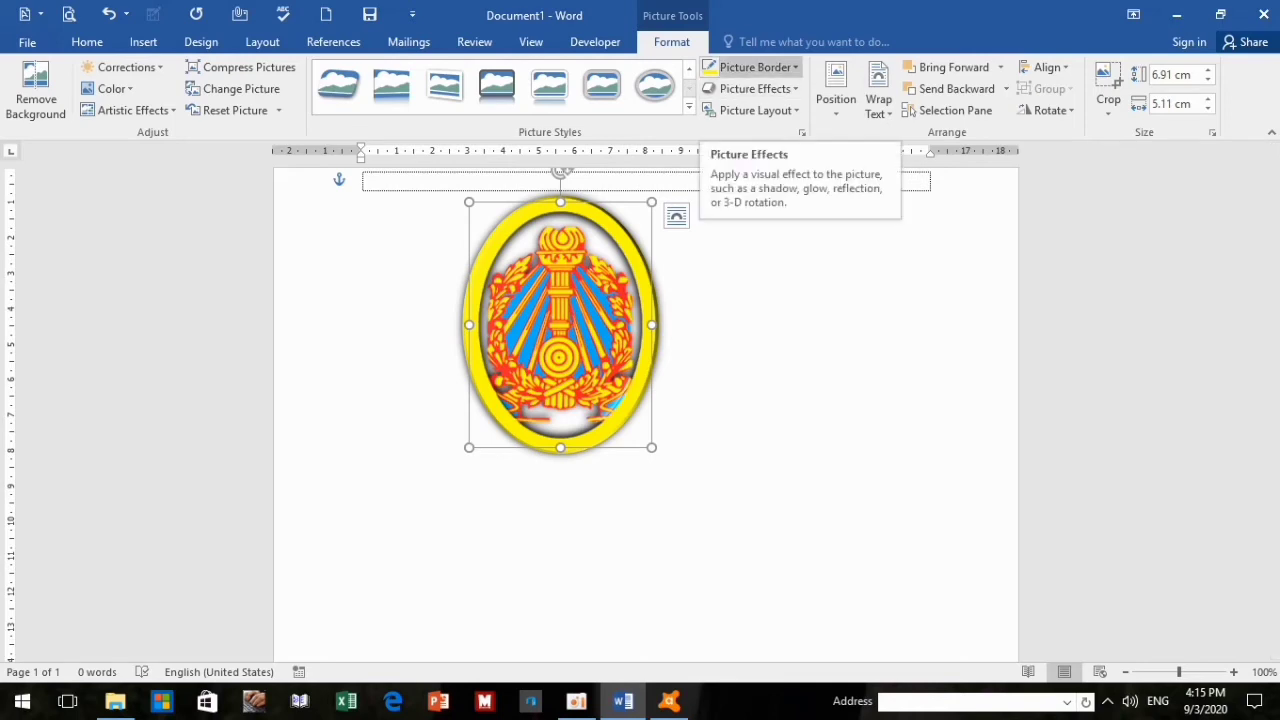
click(750, 67)
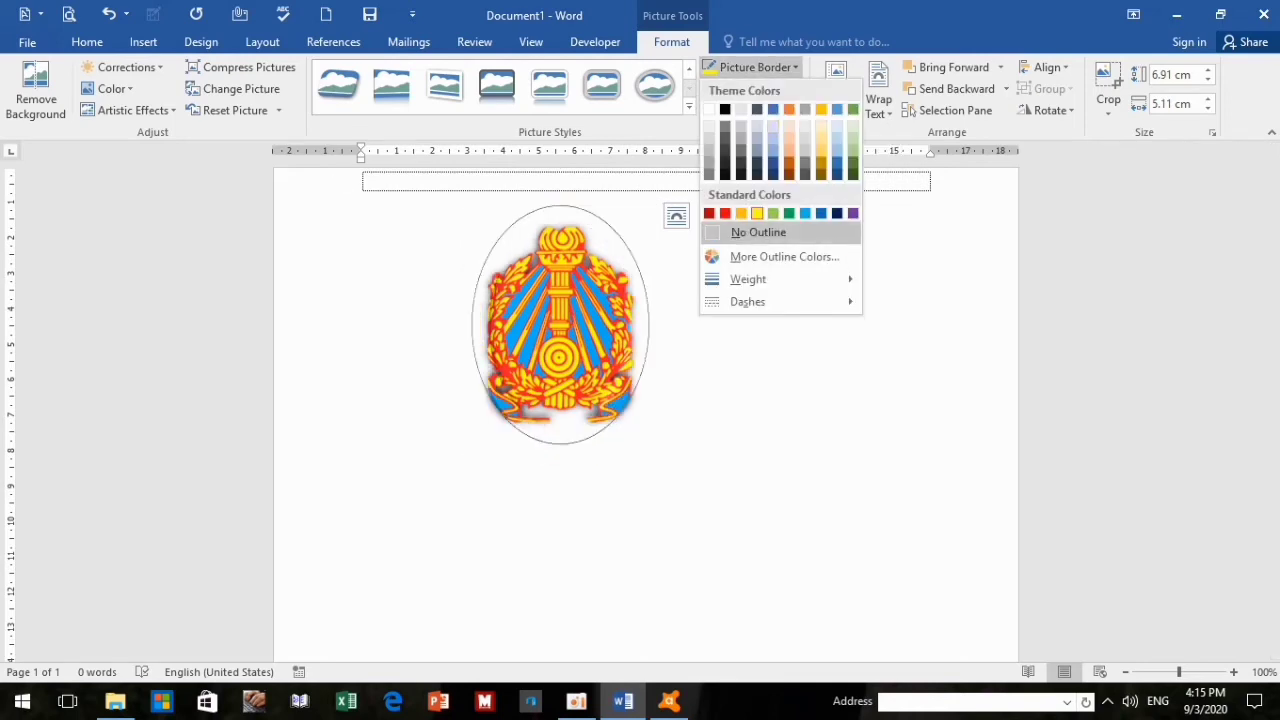
click(758, 232)
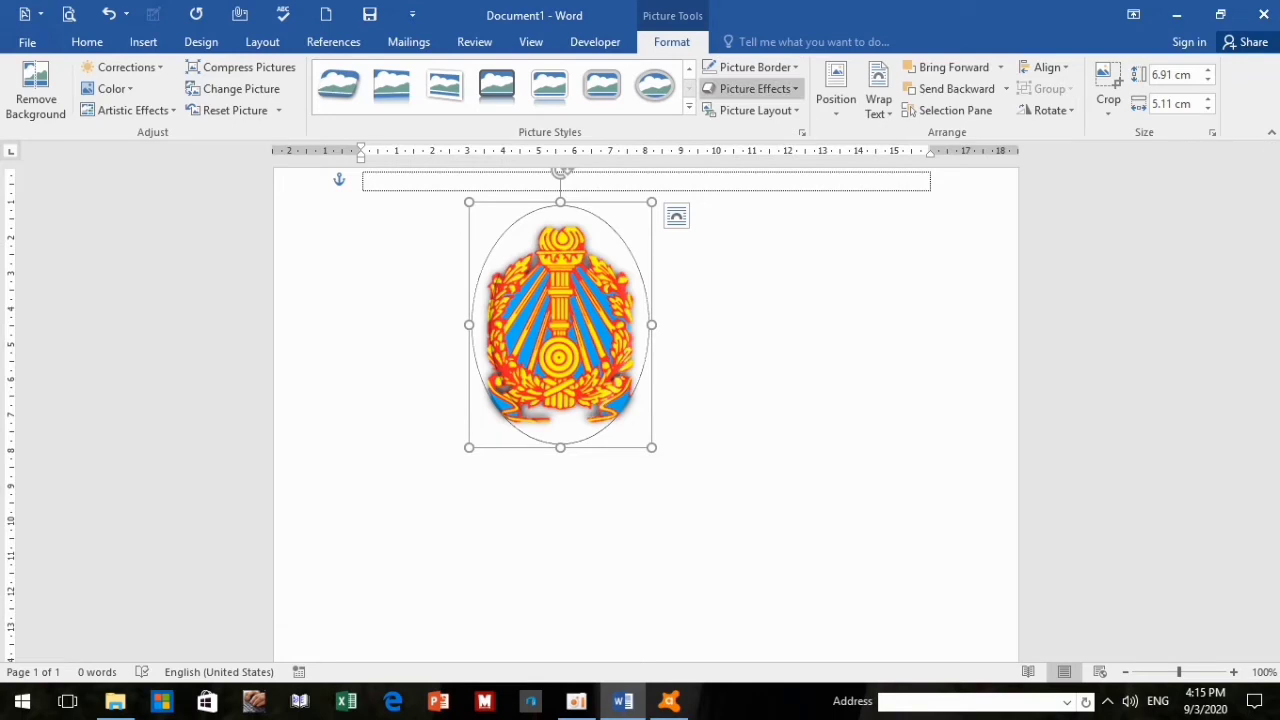
click(750, 67)
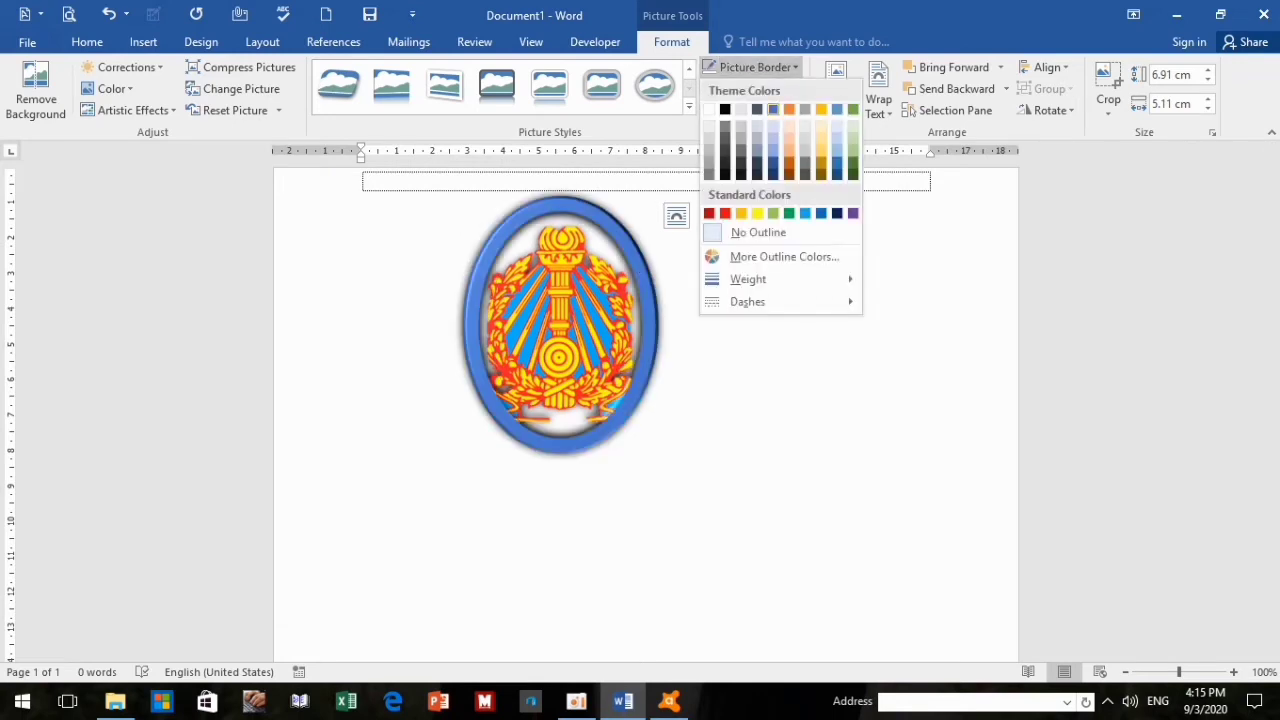
click(750, 67)
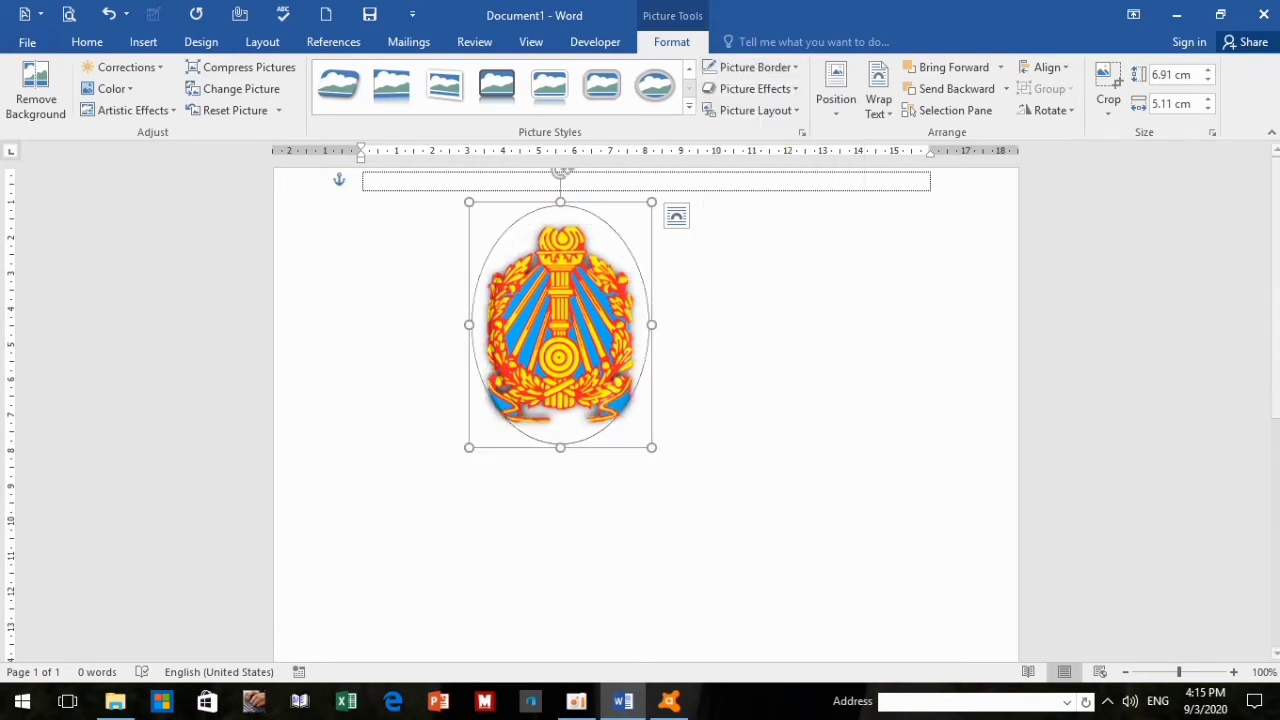
click(750, 88)
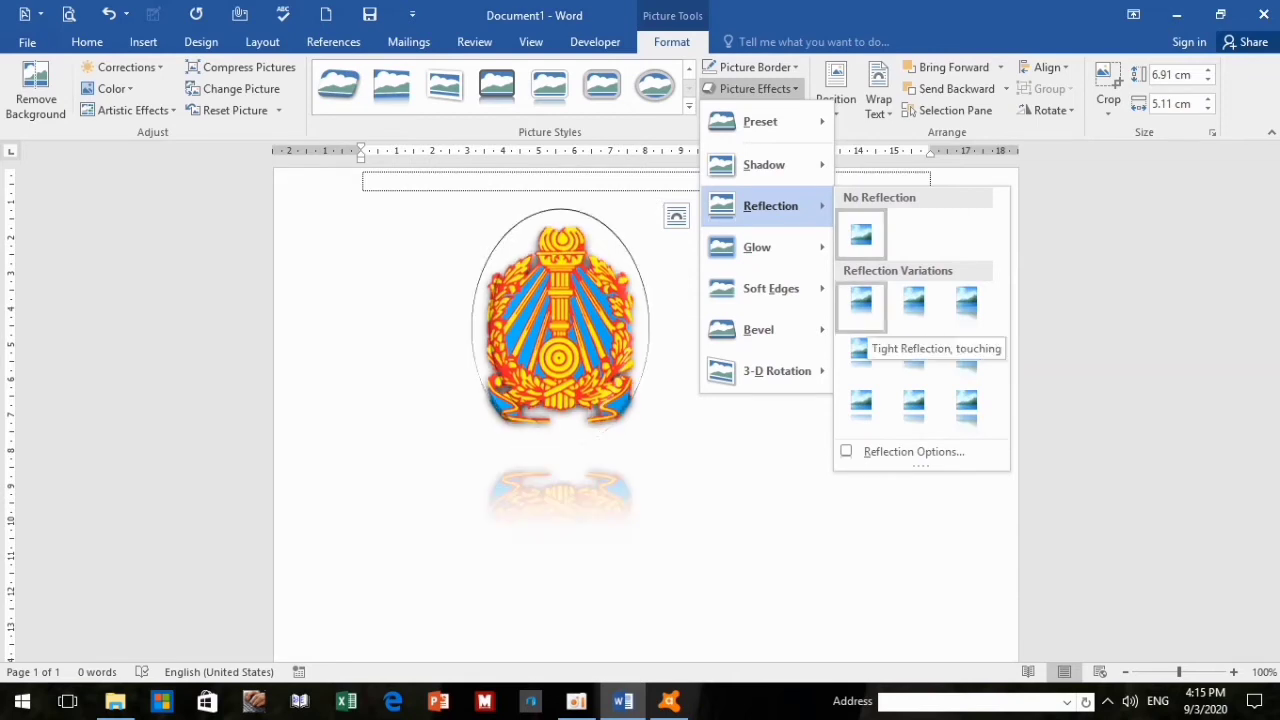
- Apply the Tight Reflection, touching effect beneath the emblem, leaving 3-D rotation unapplied
click(861, 358)
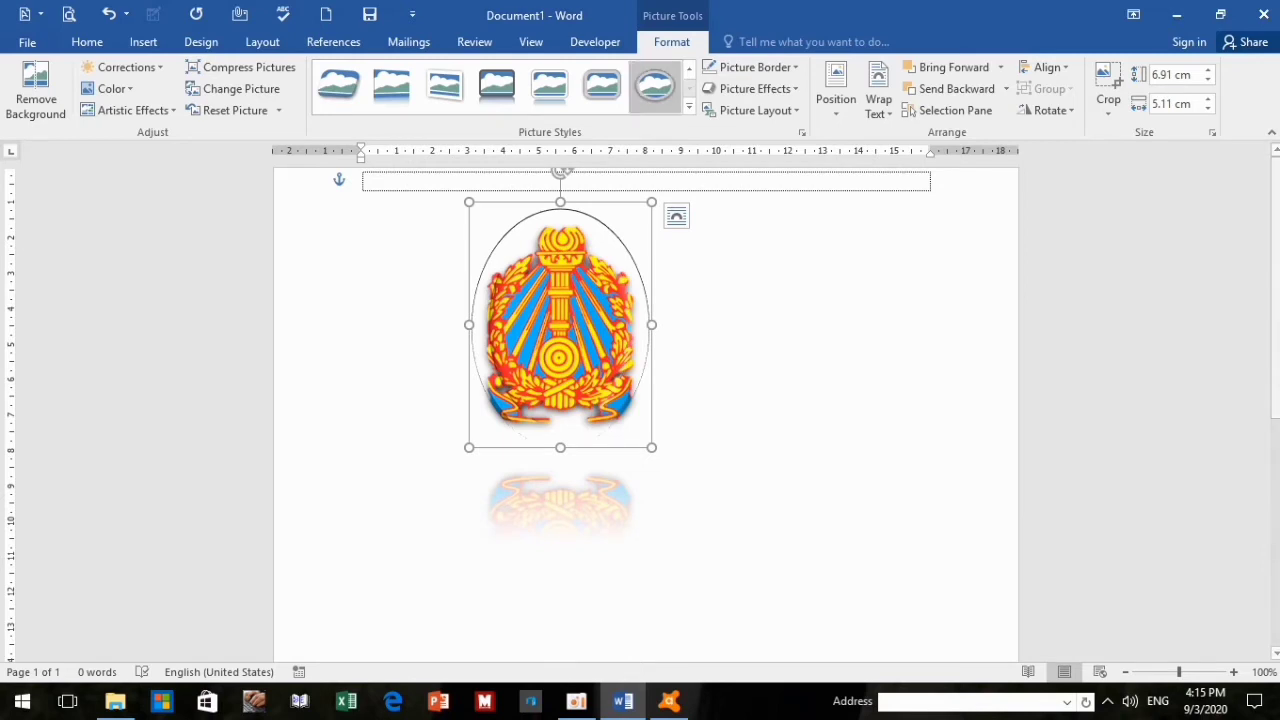
click(755, 89)
mouse_move(777, 371)
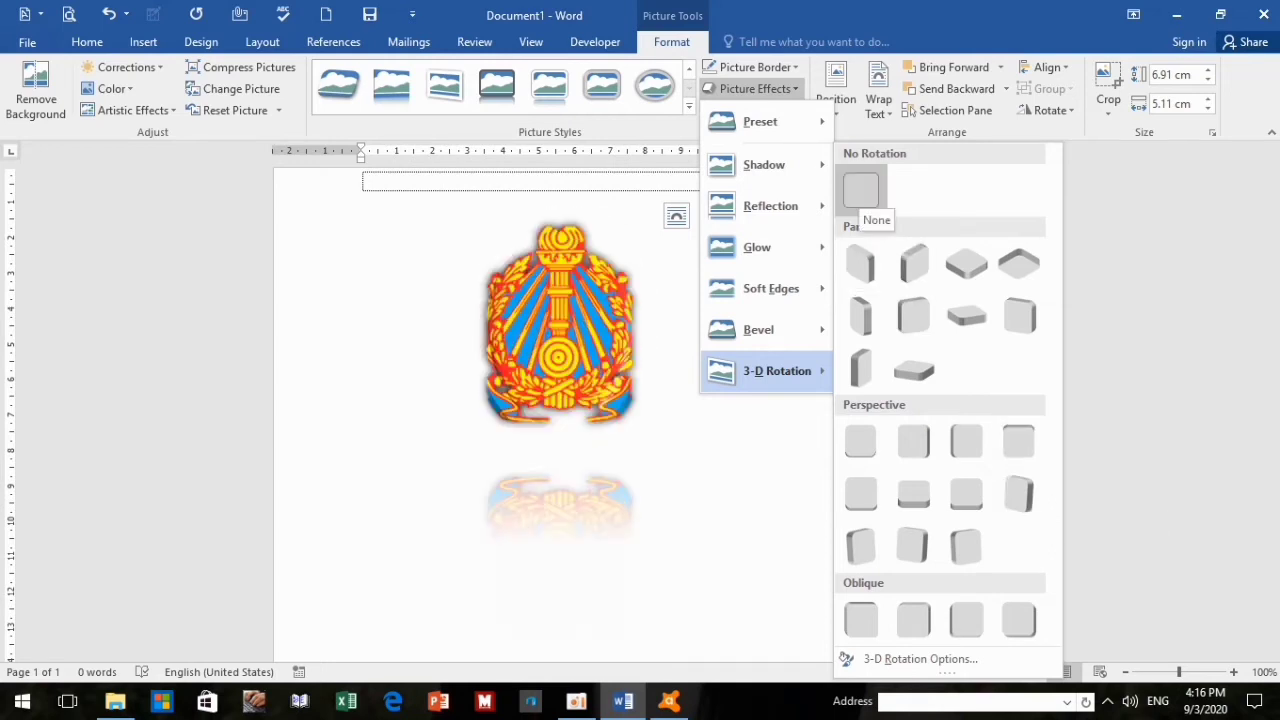
click(860, 190)
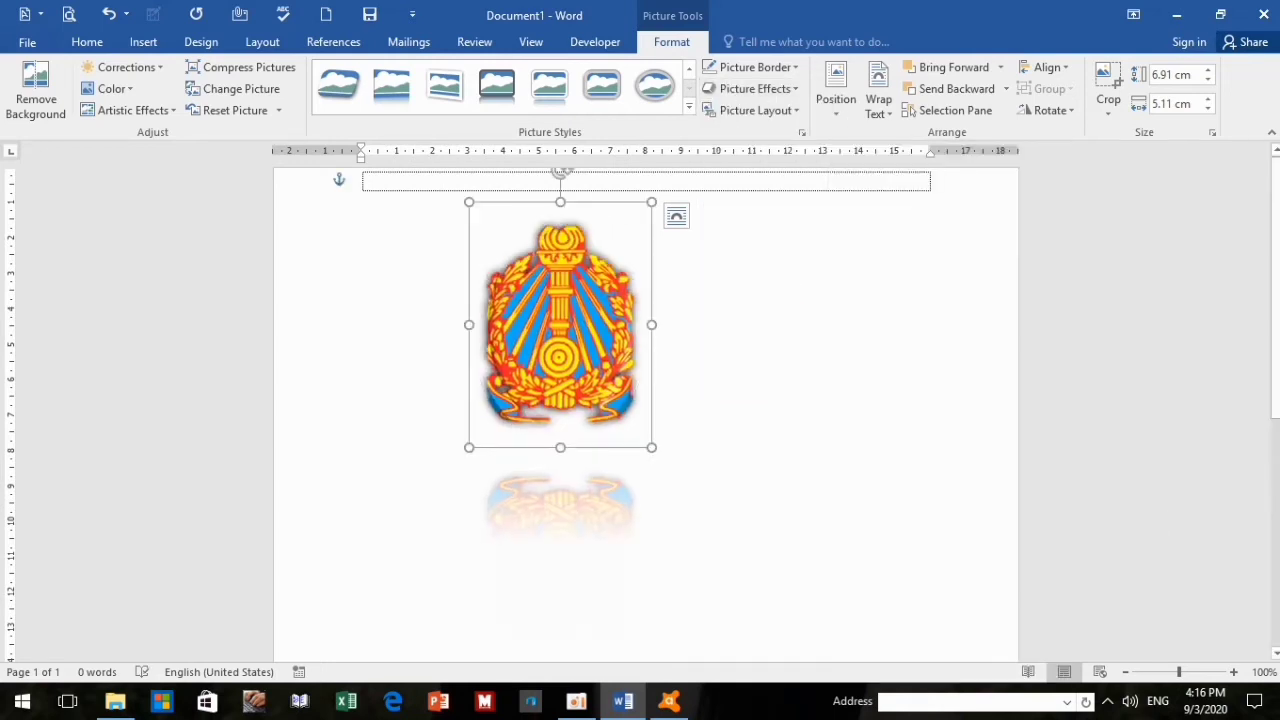
- After a brief nudge, resize and undone delete, select the reflected emblem picture and delete it
drag(560, 325, 550, 361)
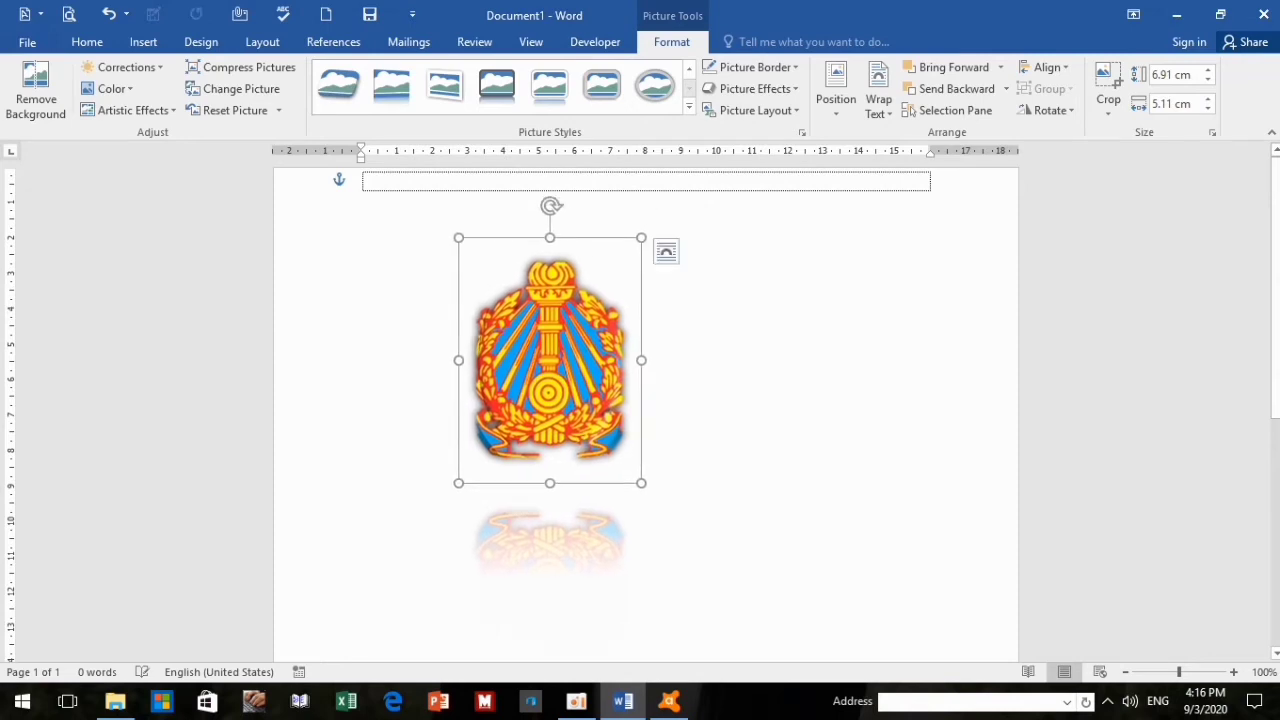
drag(549, 483, 549, 461)
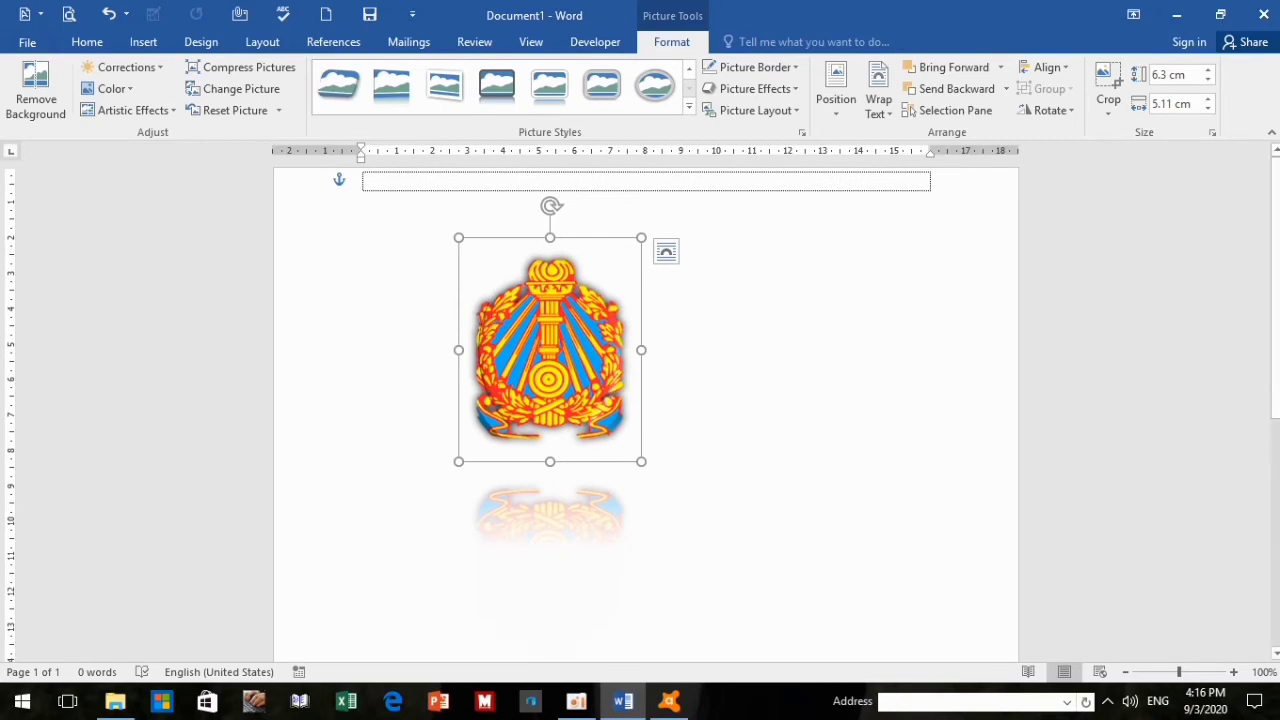
key(Delete)
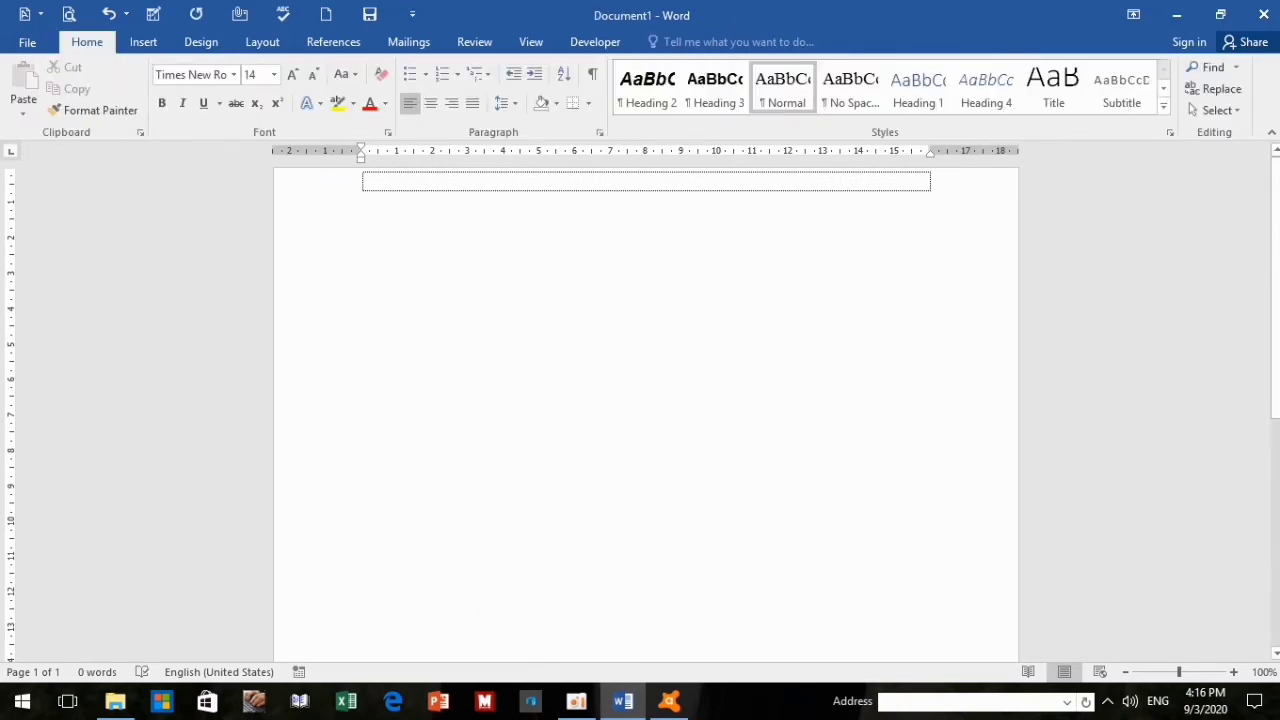
click(108, 14)
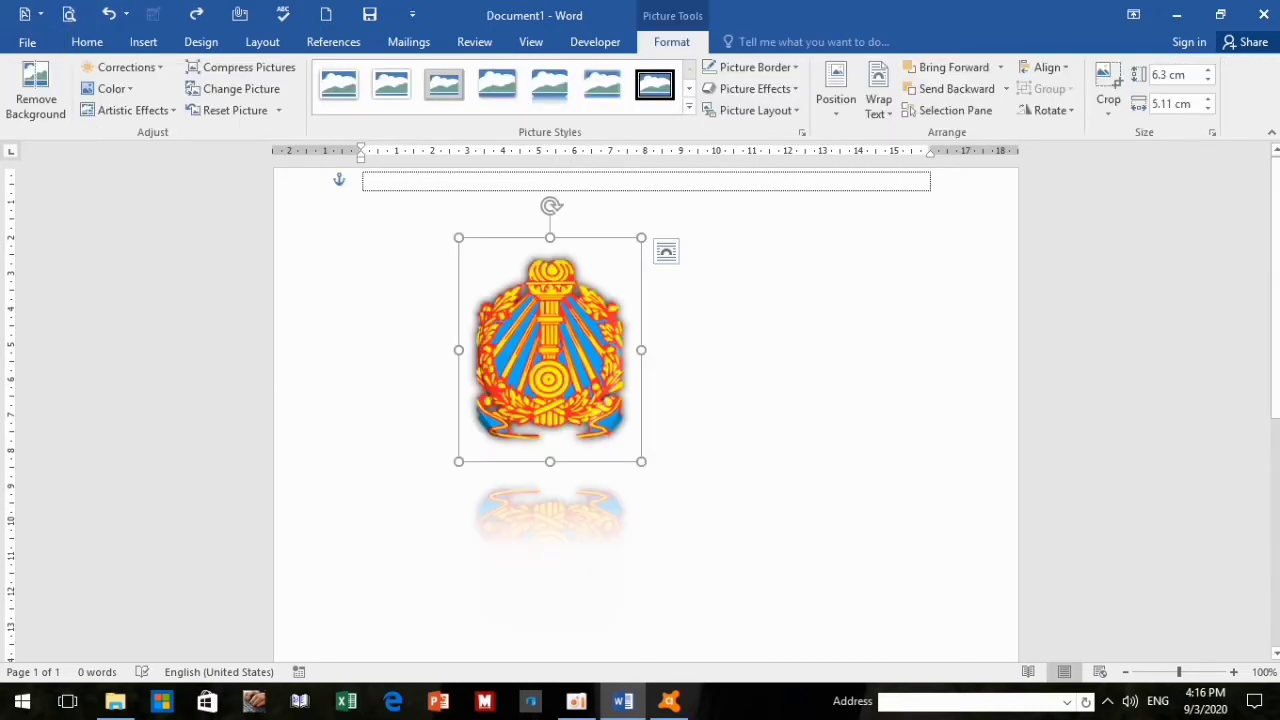
key(Escape)
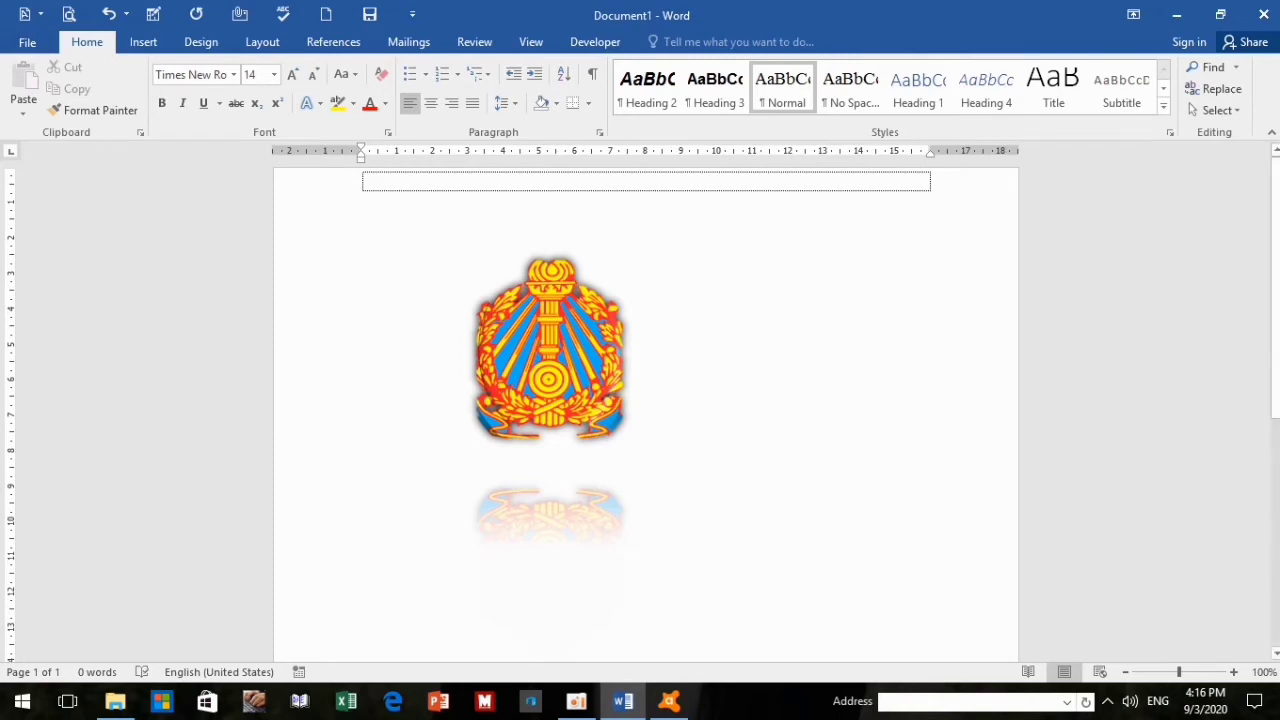
click(550, 350)
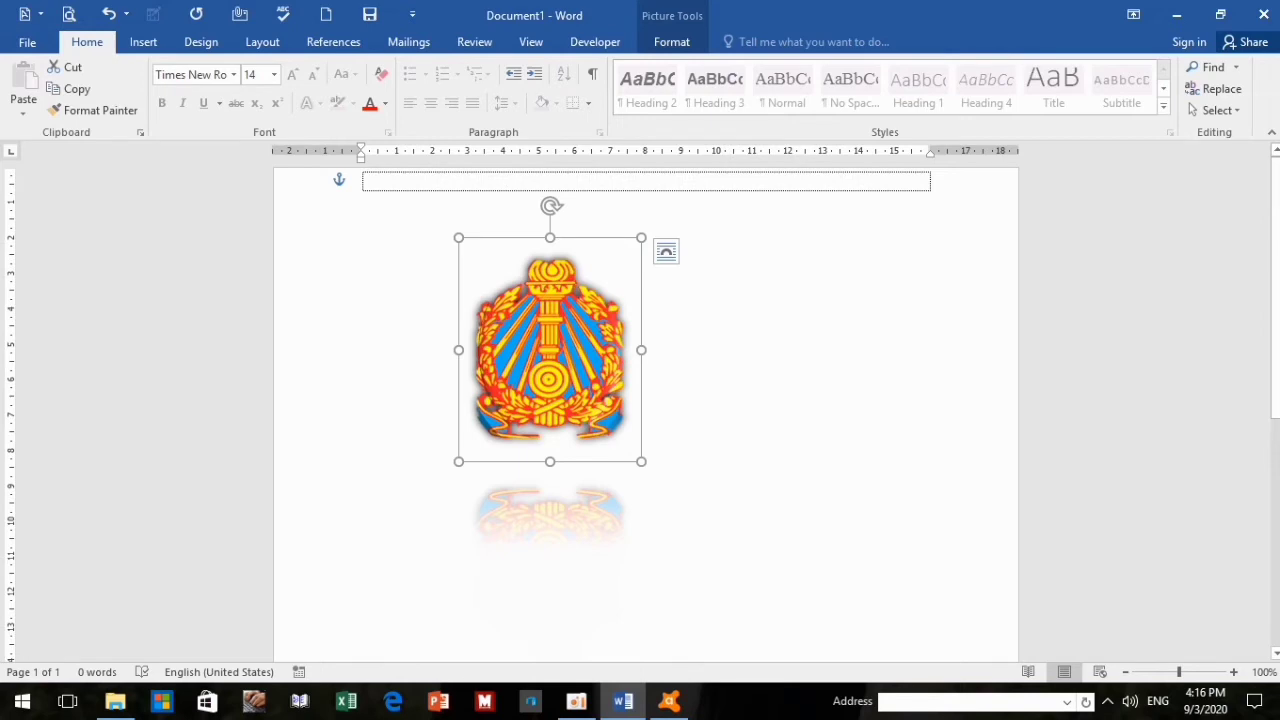
key(Delete)
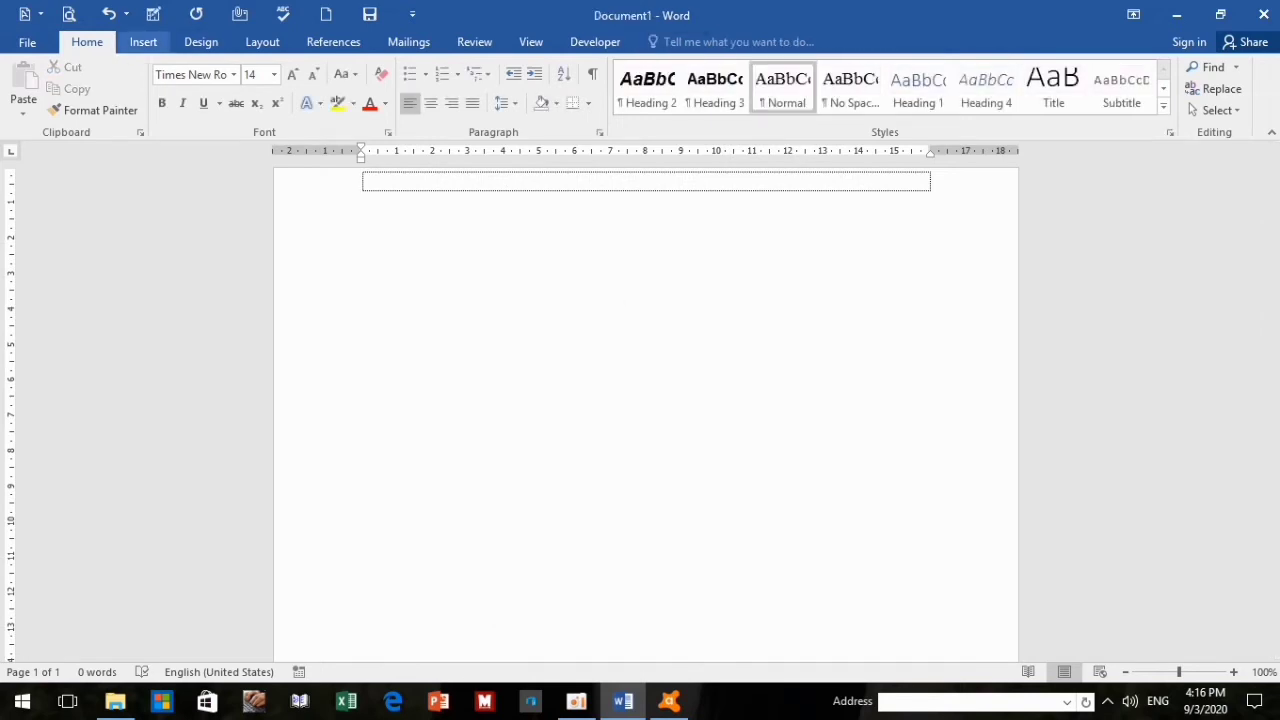
- Insert the 'download' emblem image from the background folder and drag it toward the page centre
click(143, 41)
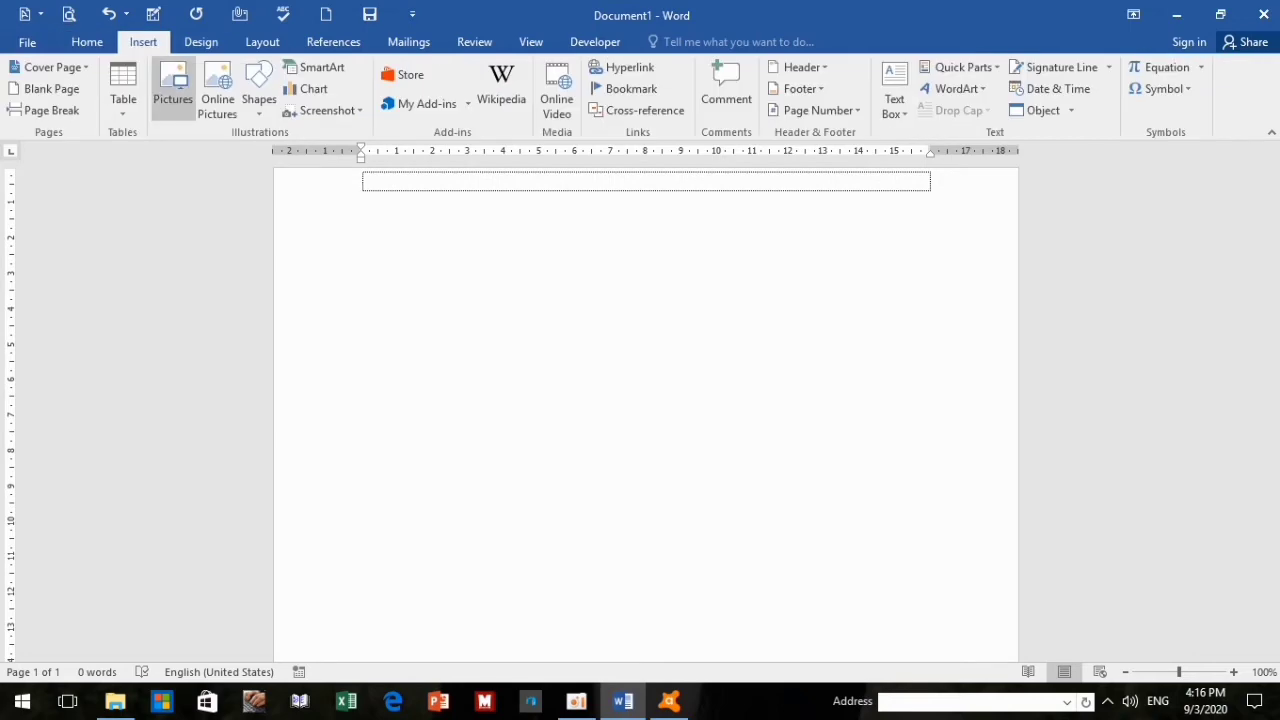
click(172, 90)
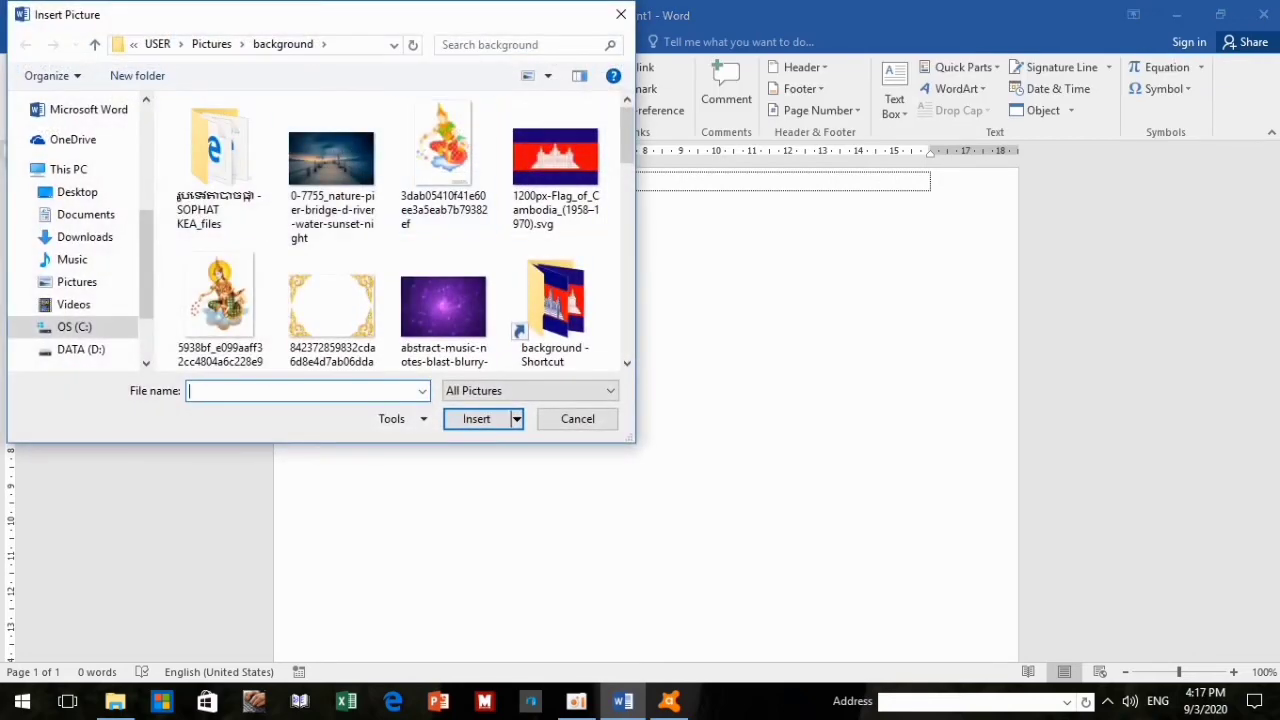
scroll(440, 235, down, 2)
click(440, 235)
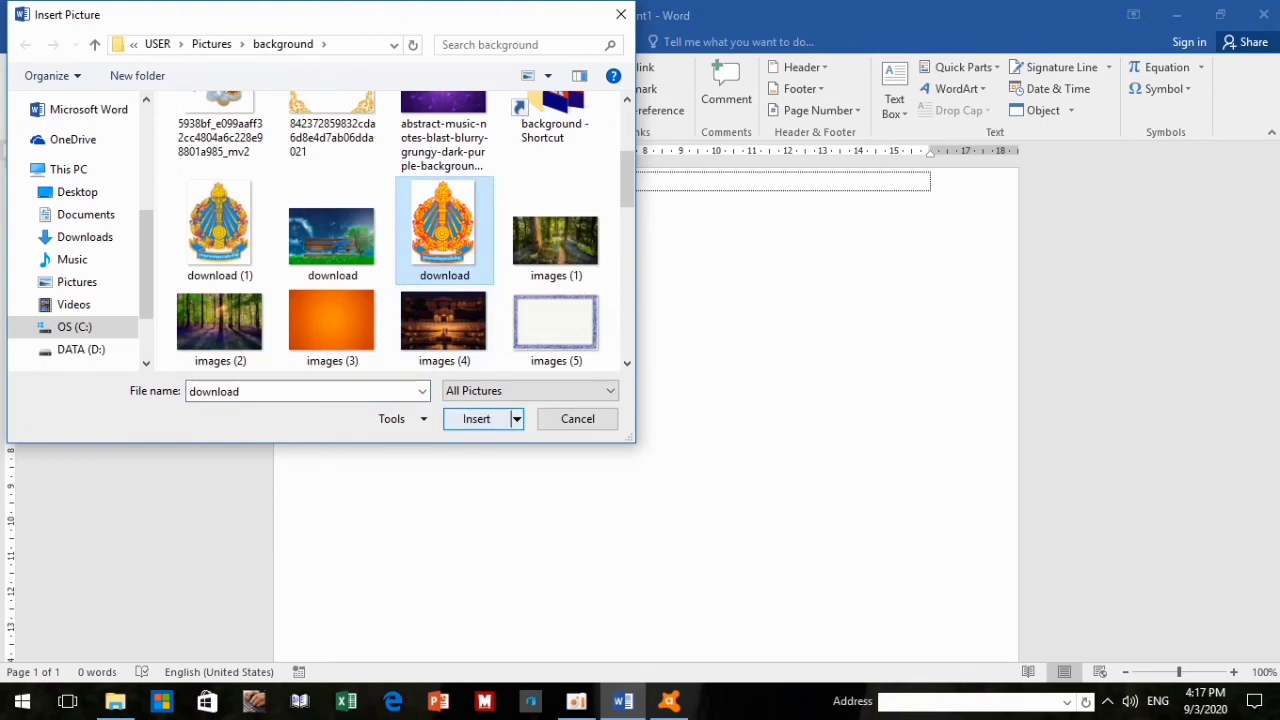
click(476, 418)
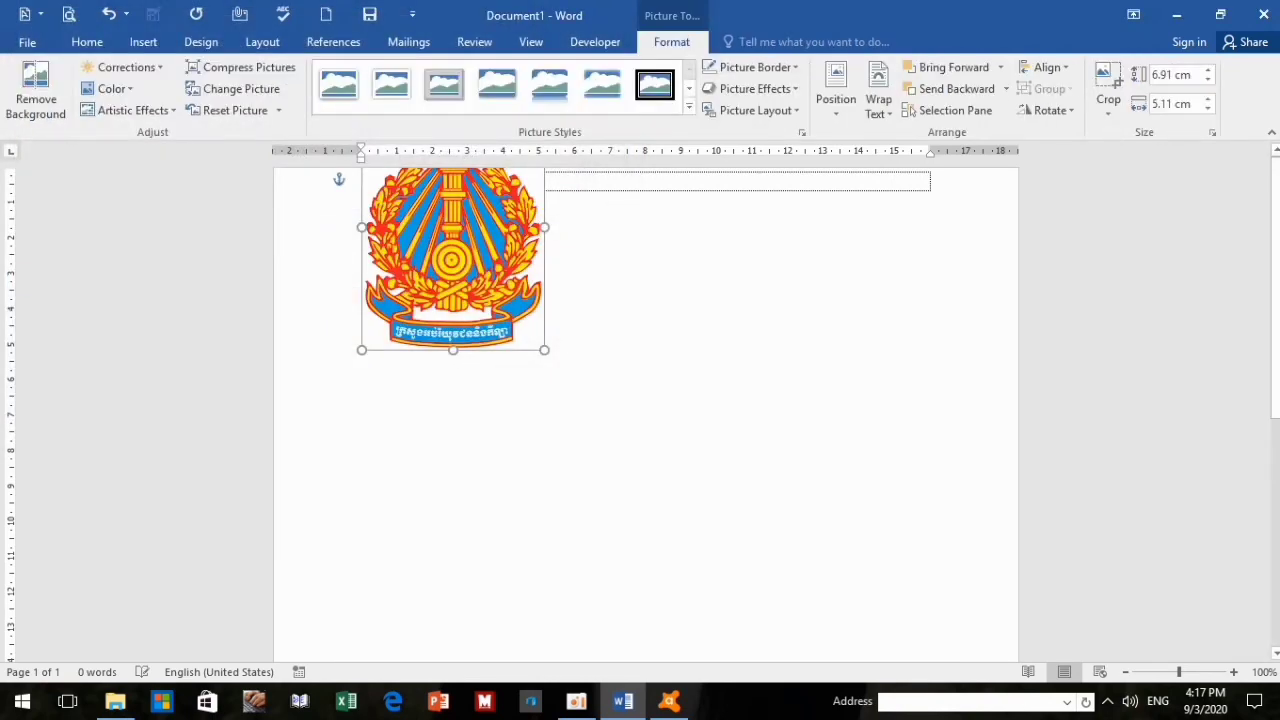
drag(453, 258, 567, 423)
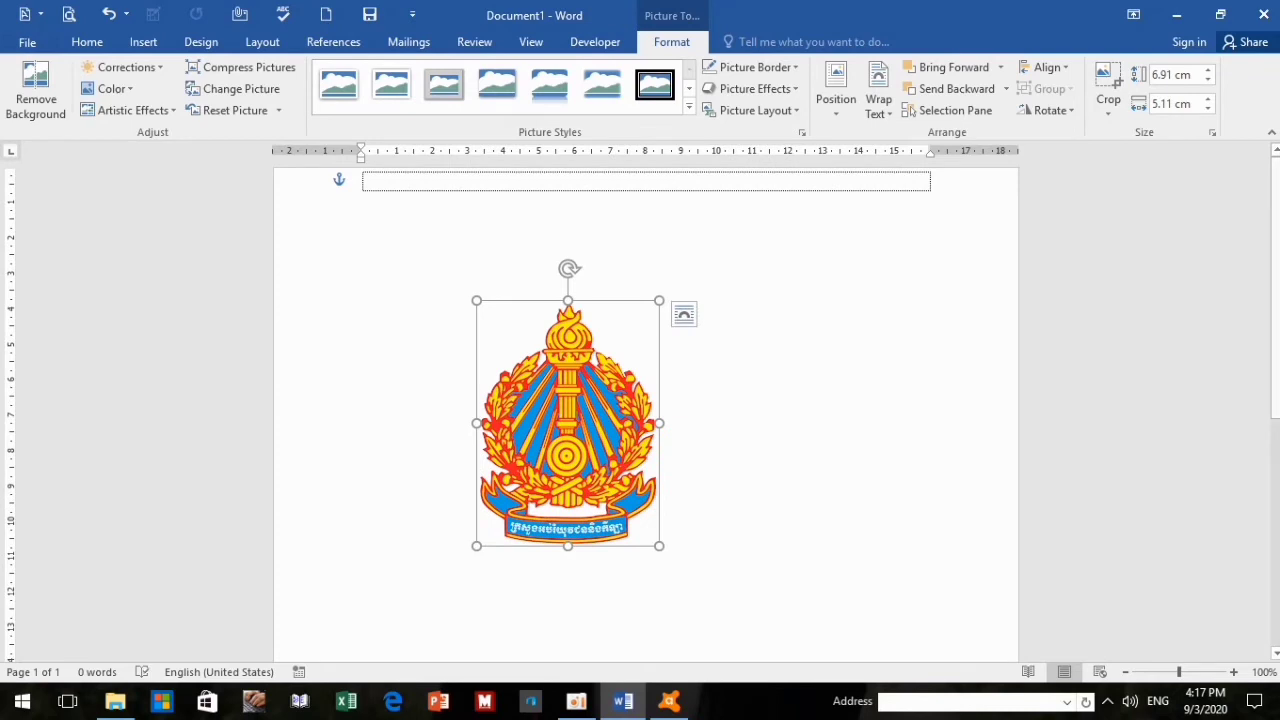
click(836, 90)
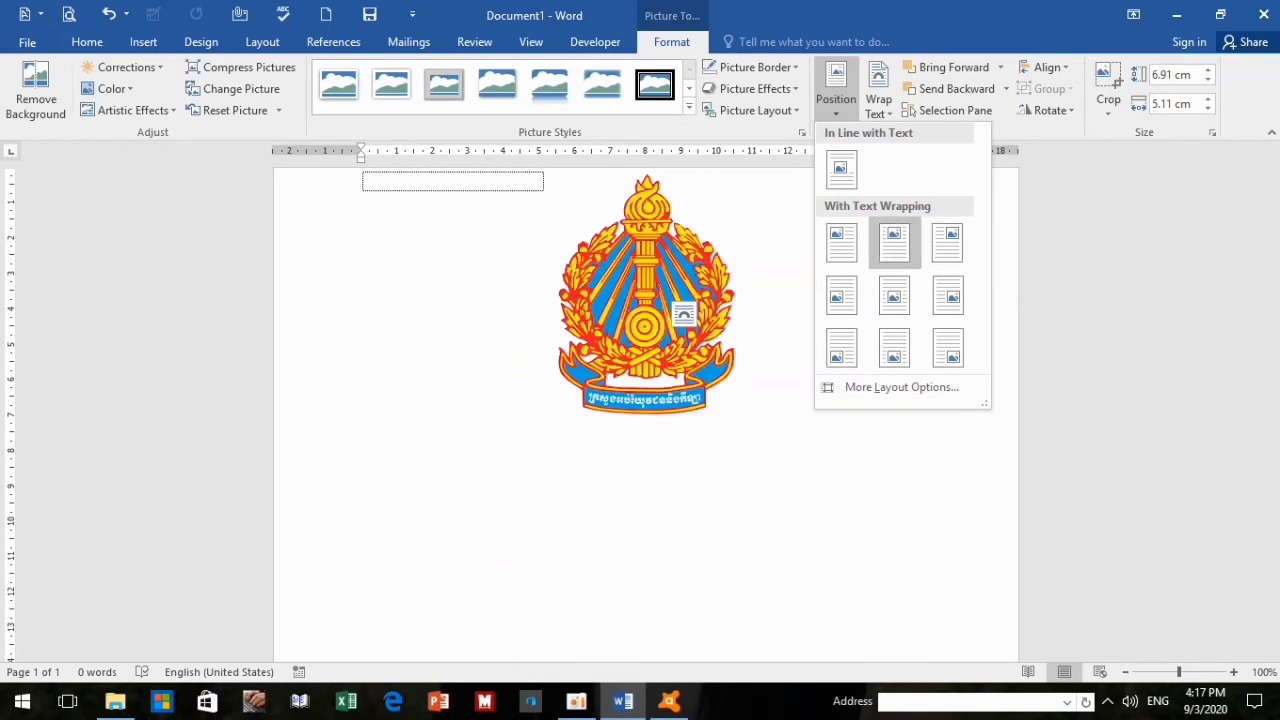
- Position the emblem at Top Center with Square text wrapping
click(894, 242)
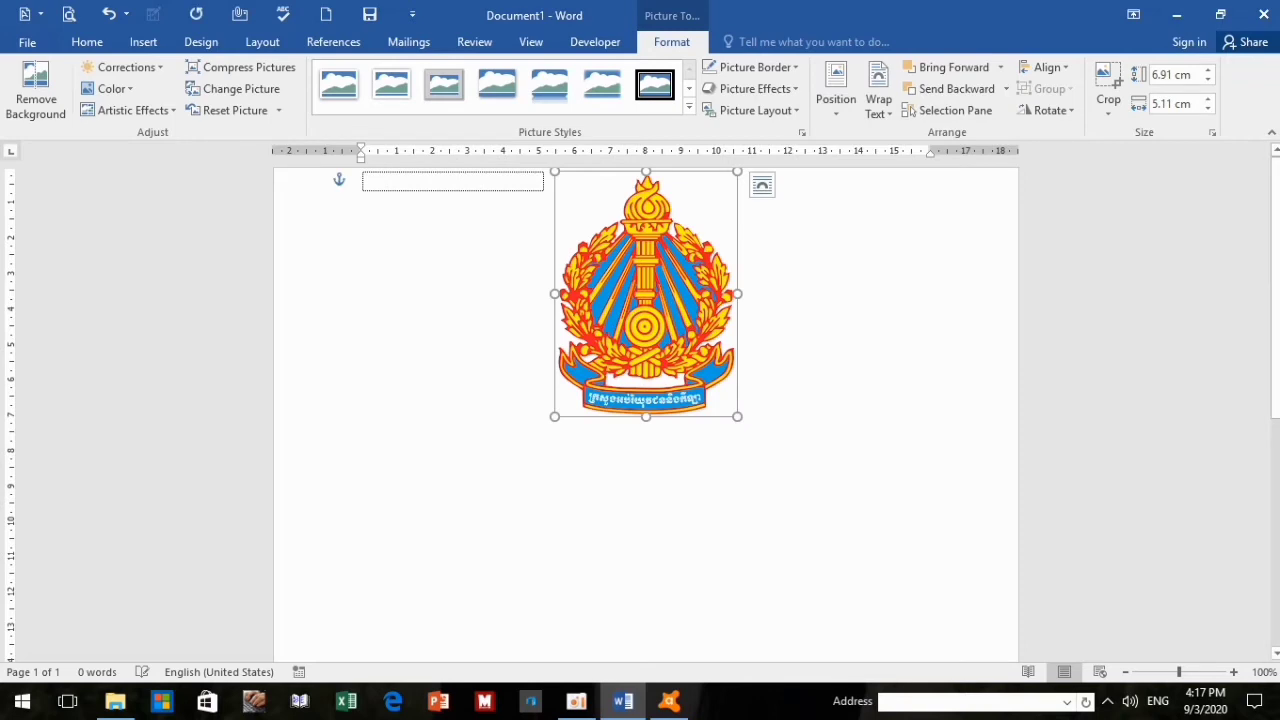
- Type a long run of filler letters that wraps above and below the emblem picture
key(Escape)
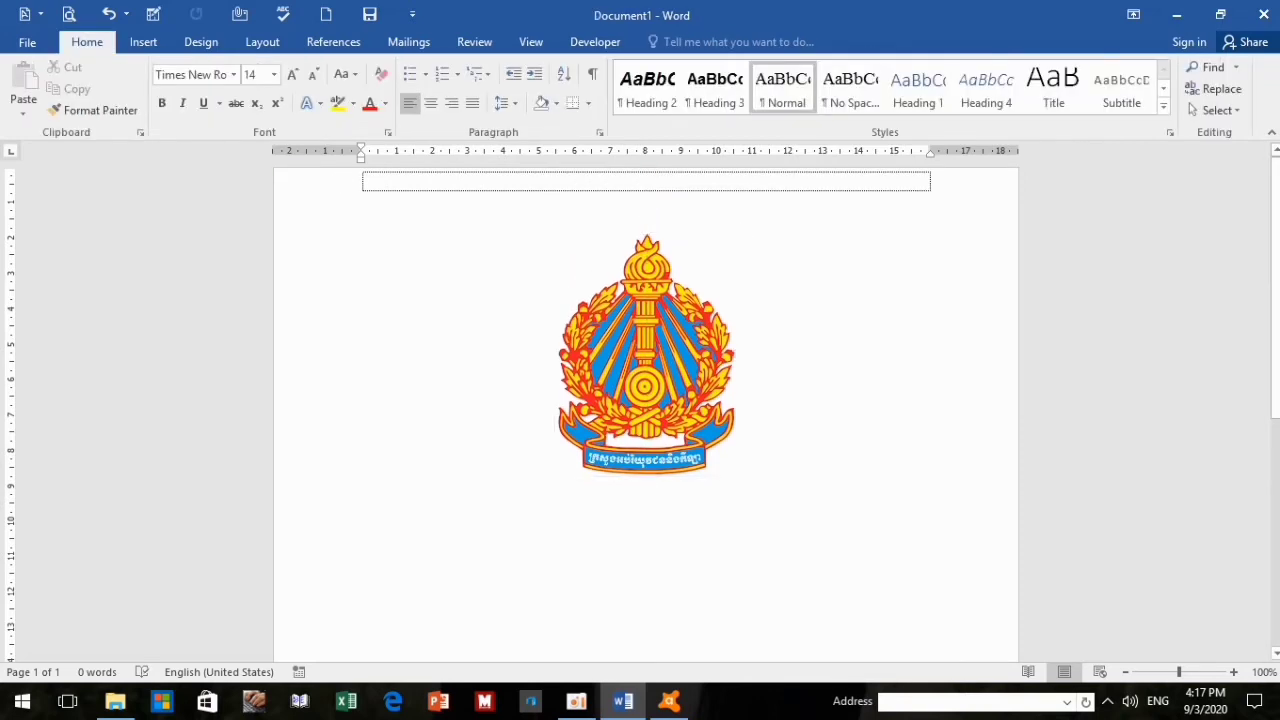
text(ghfgj)
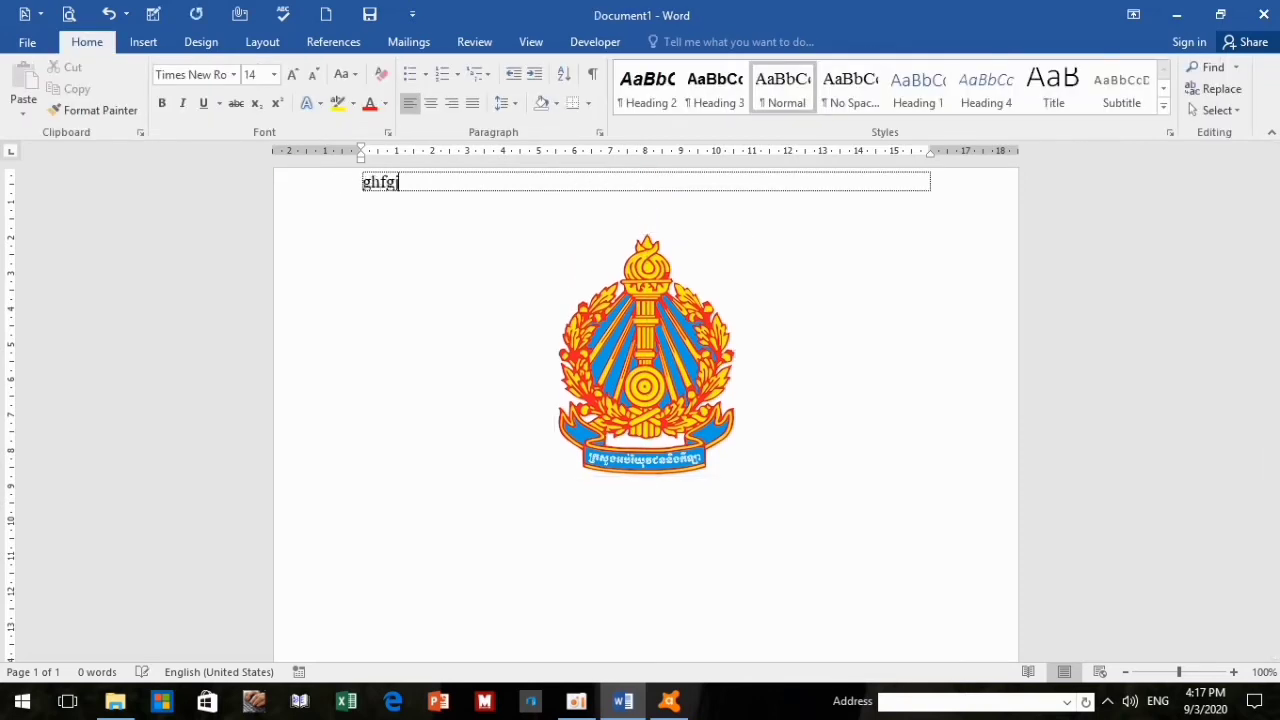
text(ghkjhlklklklklklklklklklkjg)
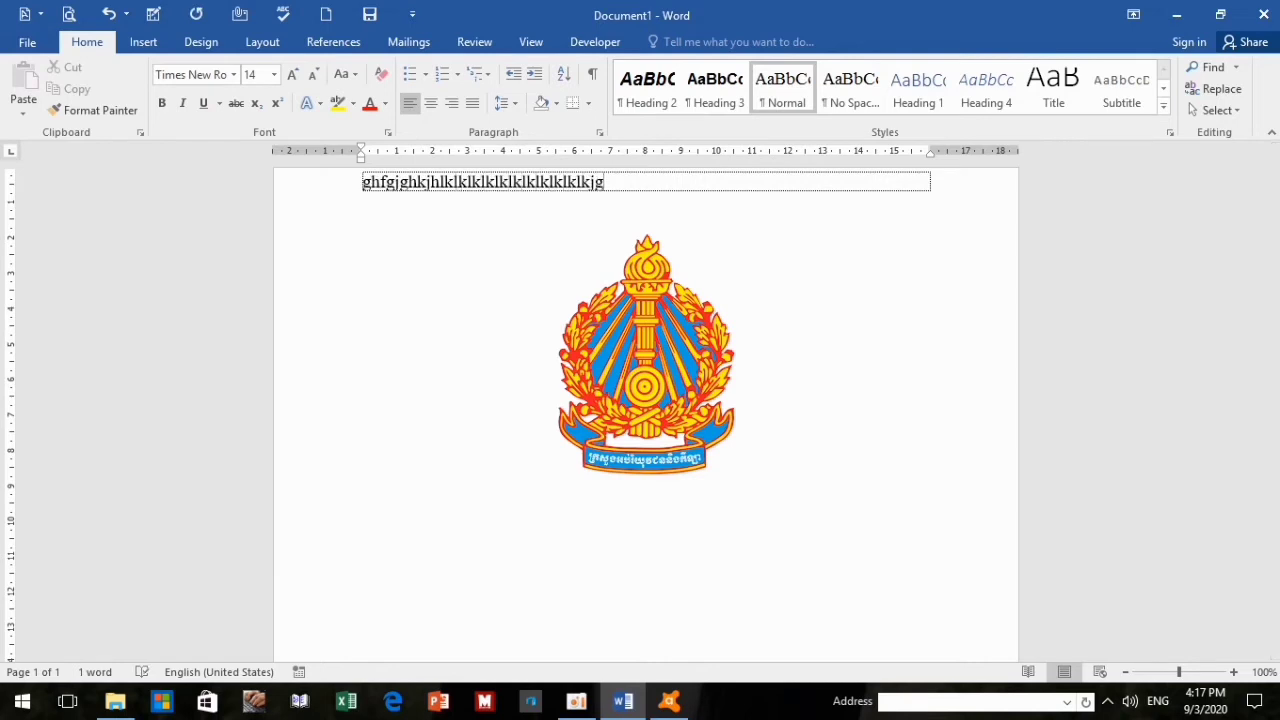
text(kglhjkghkkkkk)
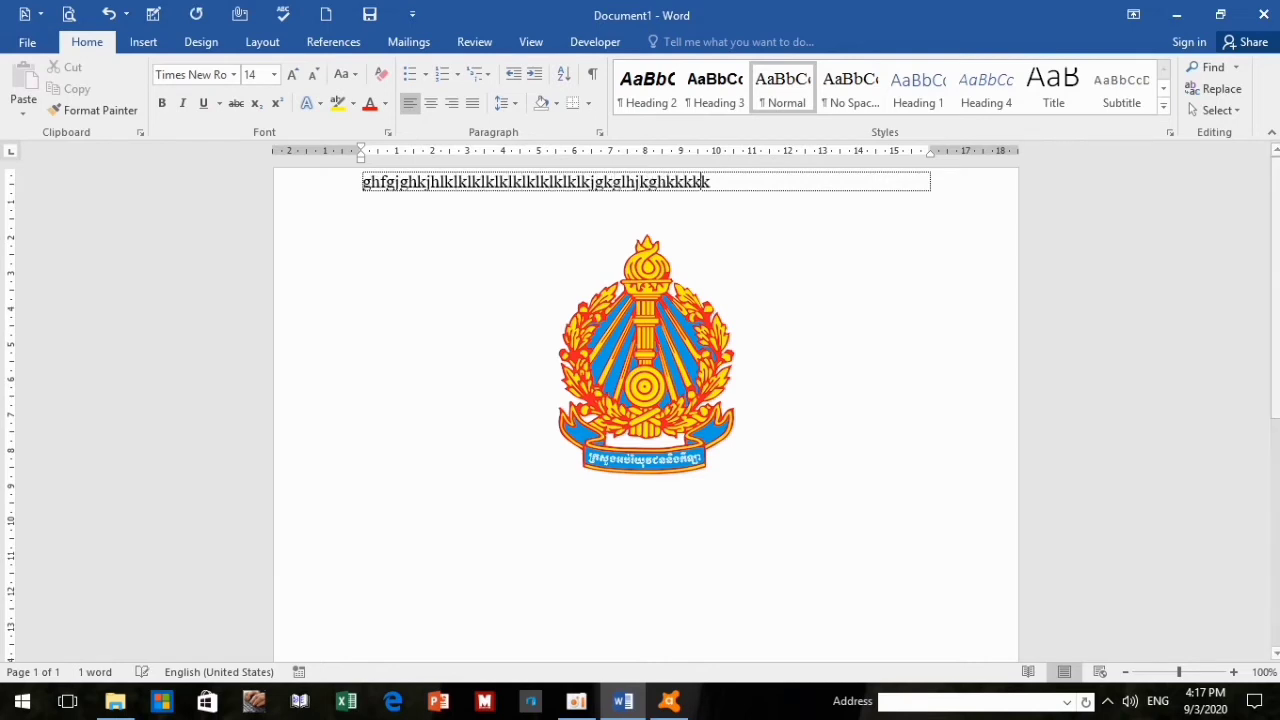
text(kkkkkkkkkkkkkkkkkkkkkkkkkkkkkkkkkkkkkkkkkkkkkkkkkkkkkkkkkkkkkkkkkkkkkk)
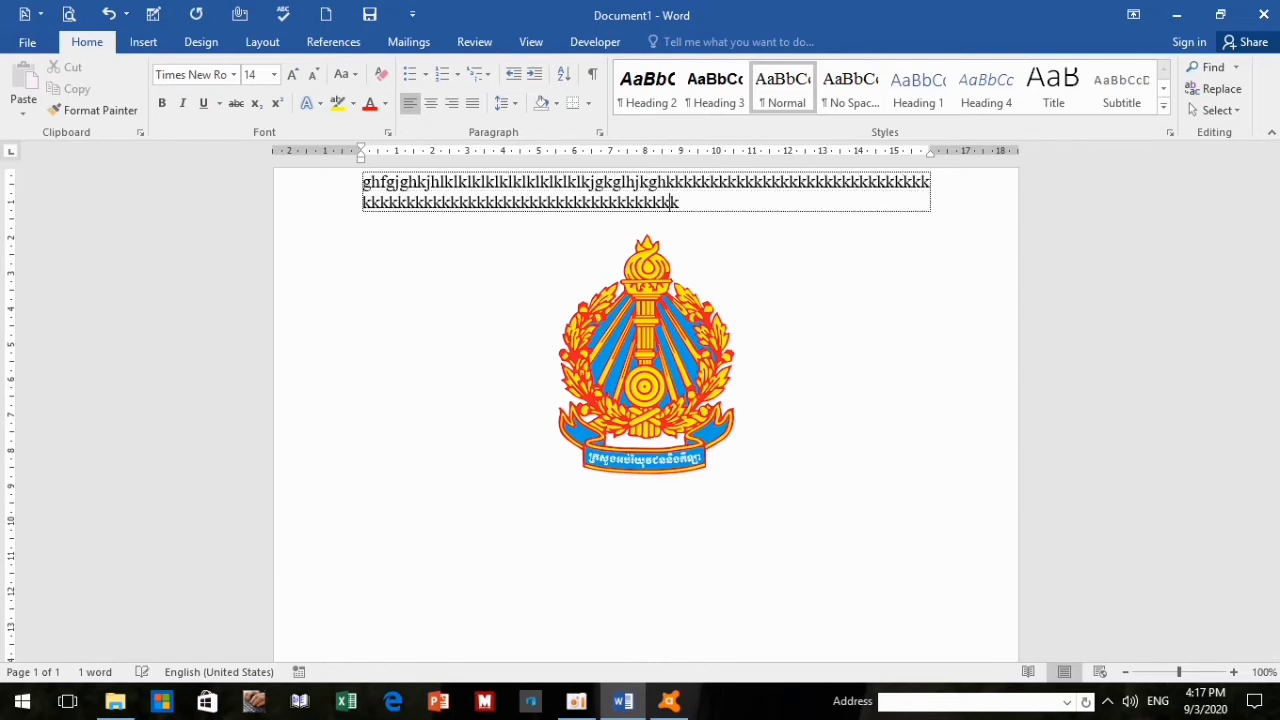
text(kkkkkkkkkkkkkkkkkkkkkkkkkkkkkkkkkkkkkkkkkkkkkkkkkkkkkkkkk)
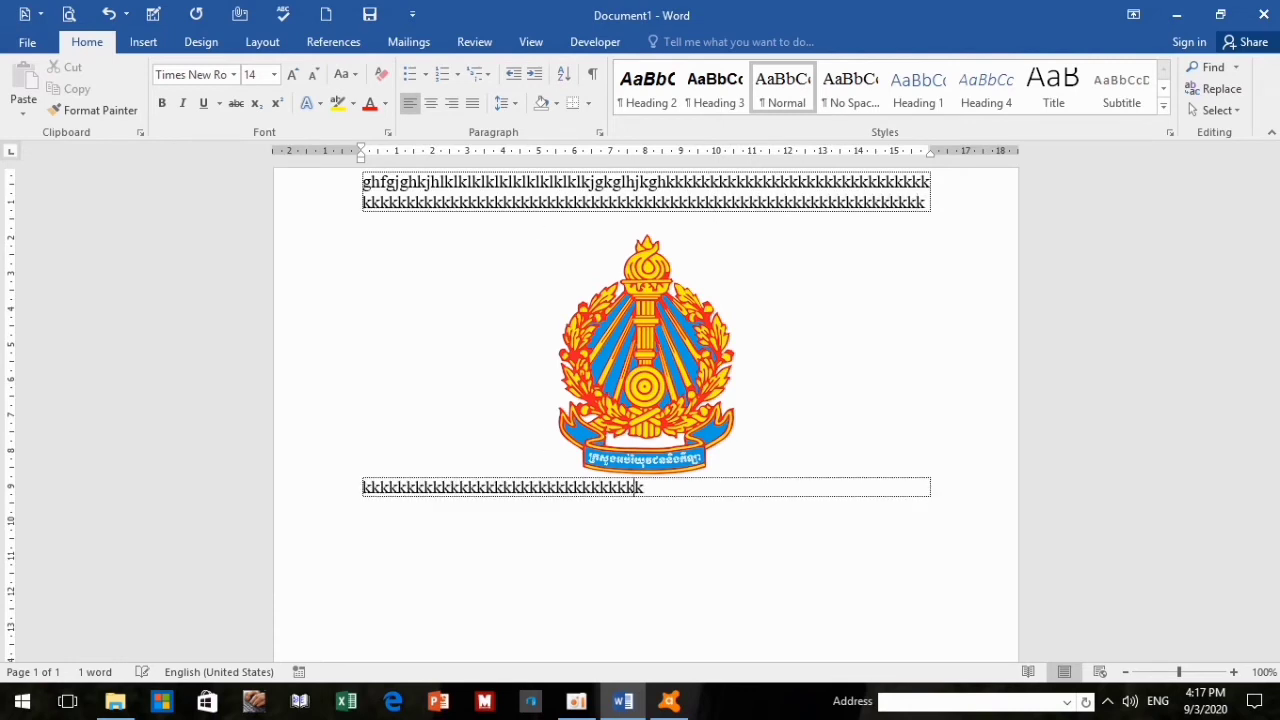
text(kkkkkkkkkkkkkkkkkkkkkkkkkkkkkkkkkkkkkkkkkkkk)
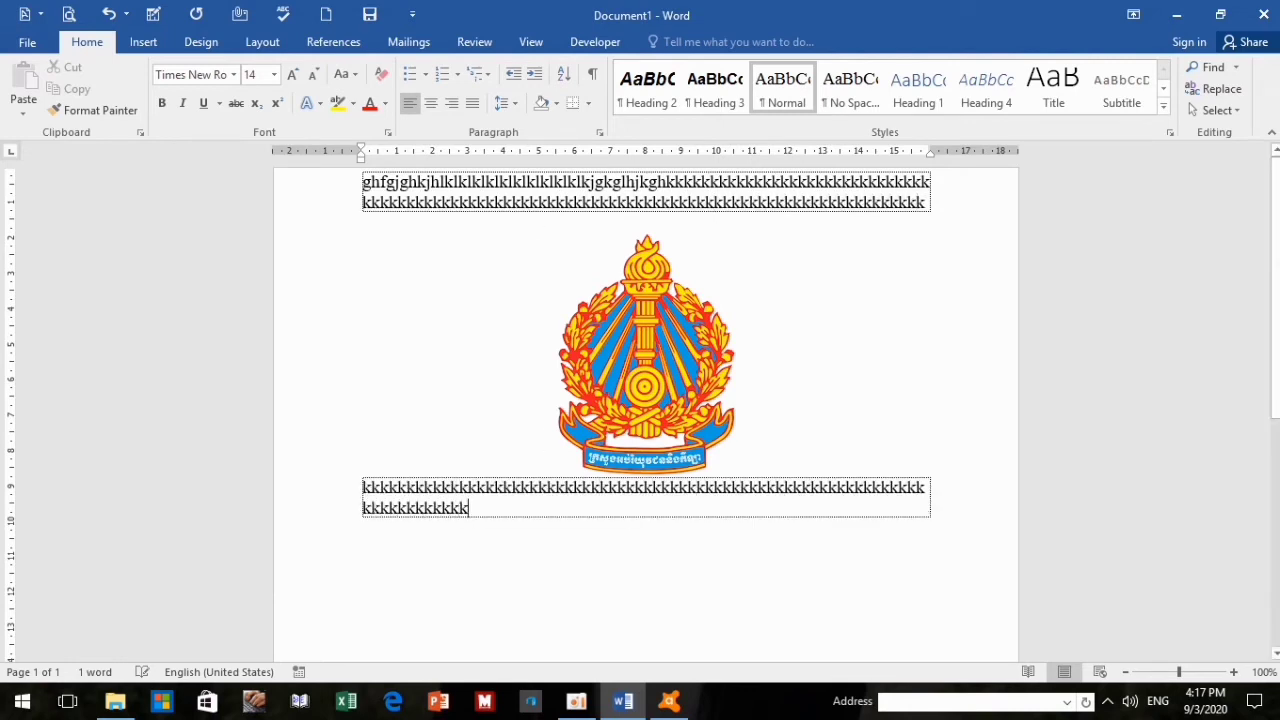
click(646, 353)
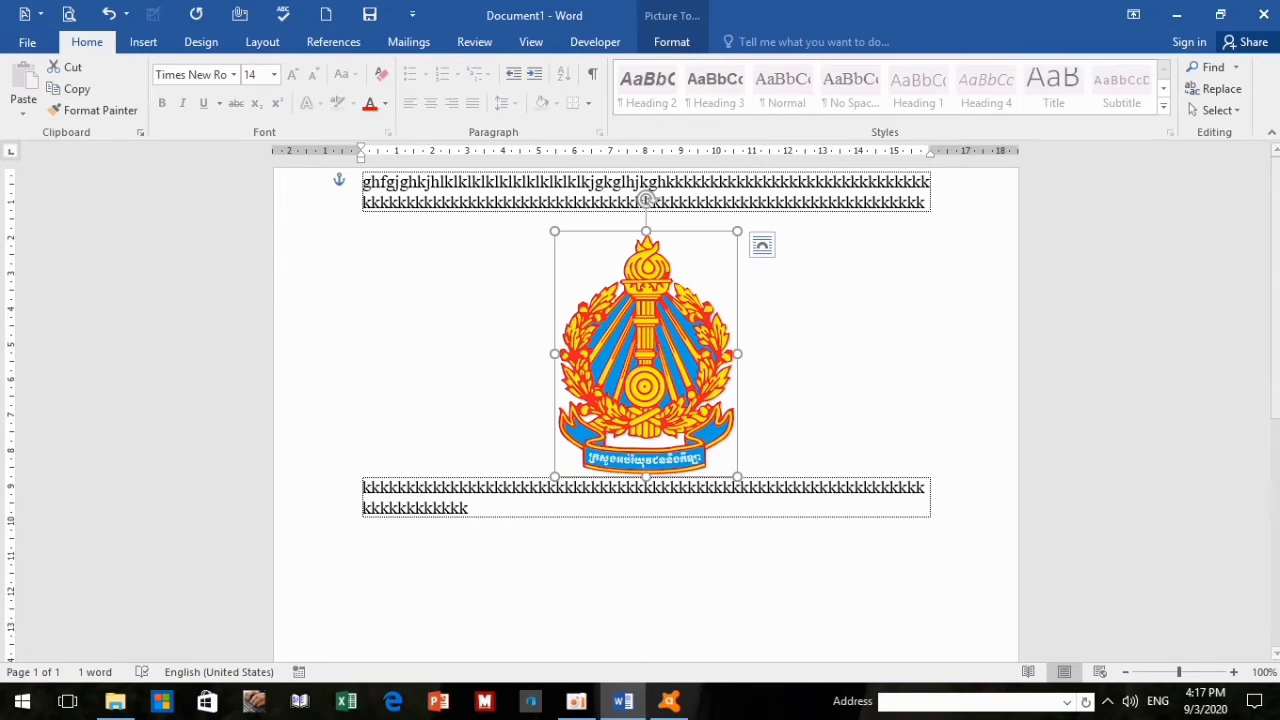
- Move the emblem to Bottom Center with Square text wrapping and check the page layout
click(672, 41)
click(836, 95)
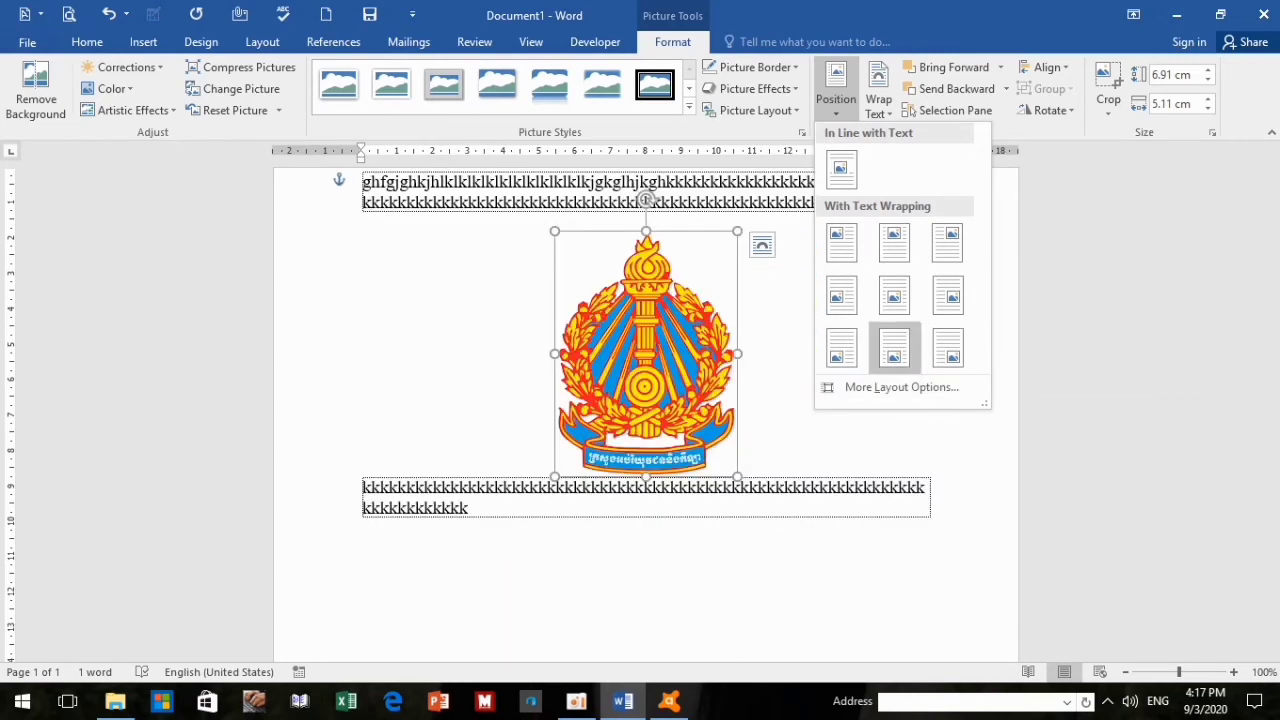
click(894, 347)
scroll(645, 410, down, 5)
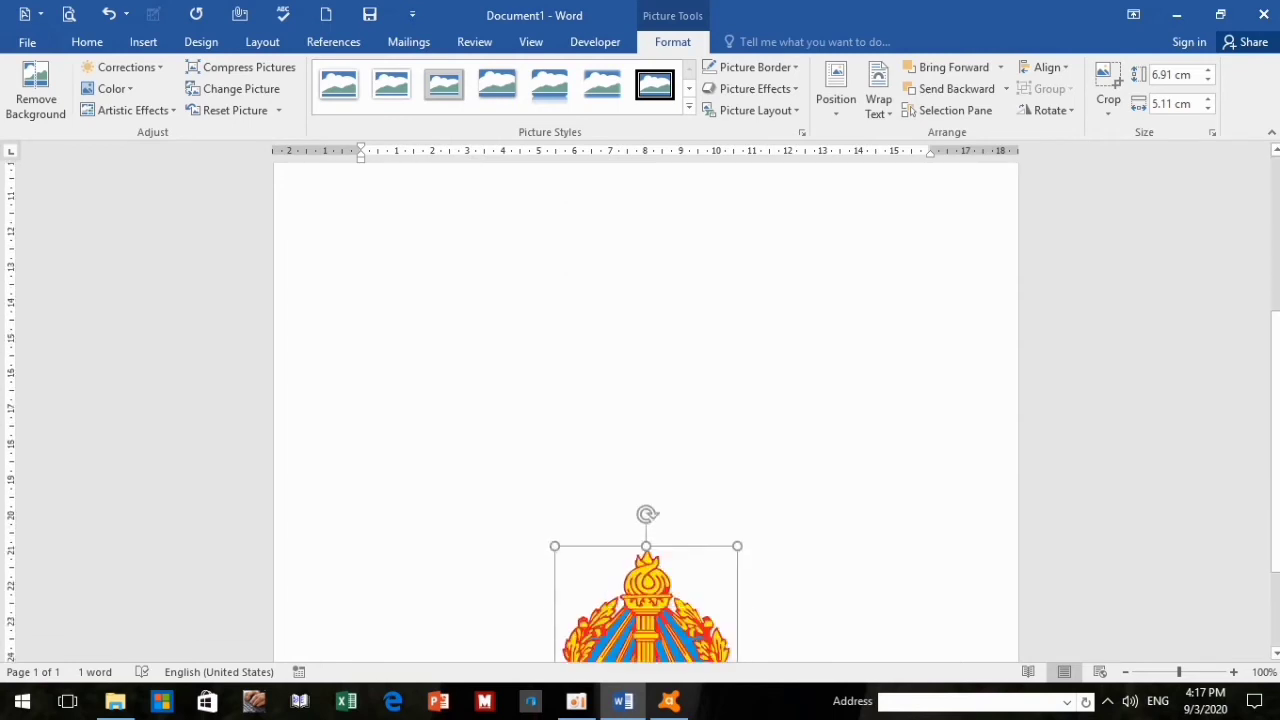
scroll(645, 410, up, 5)
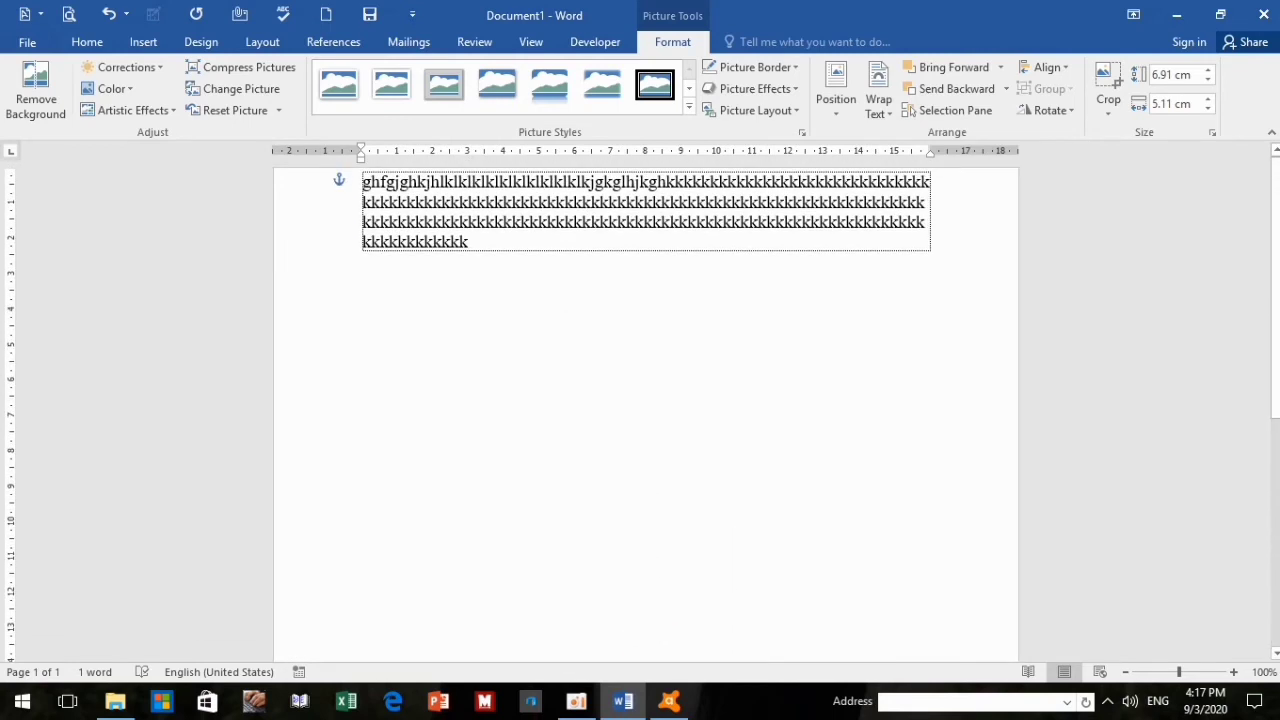
click(836, 90)
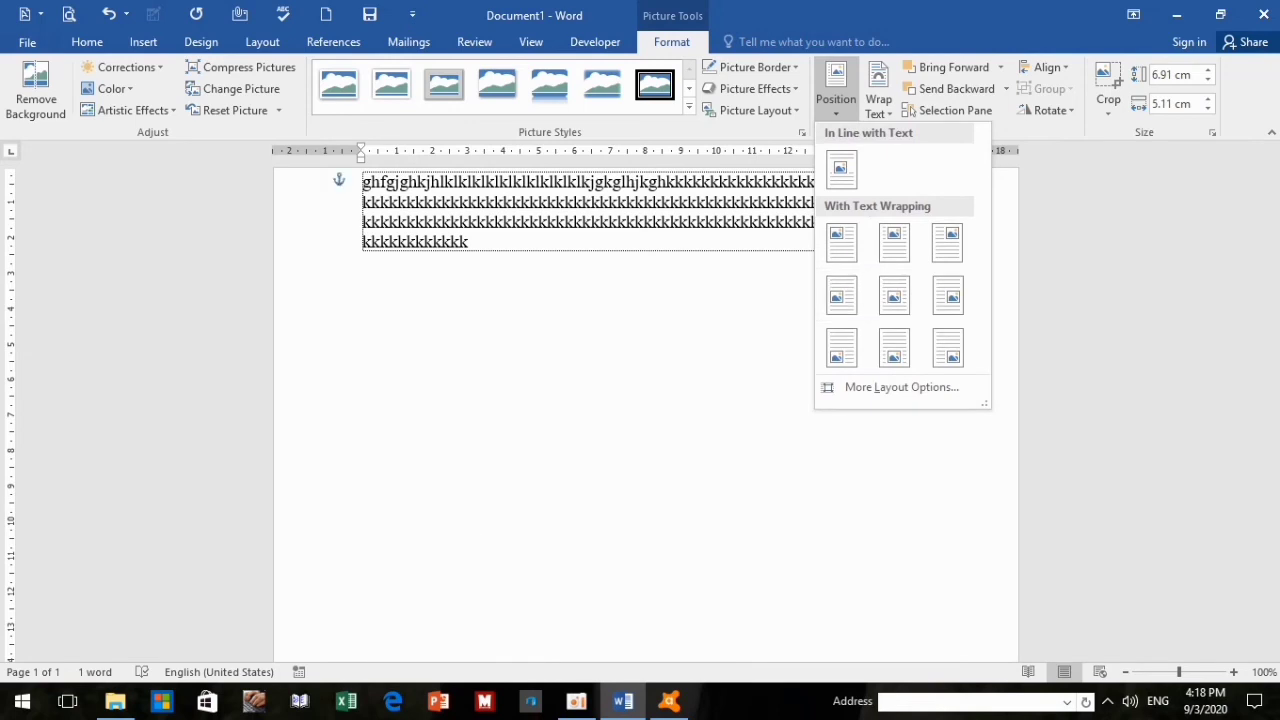
click(836, 90)
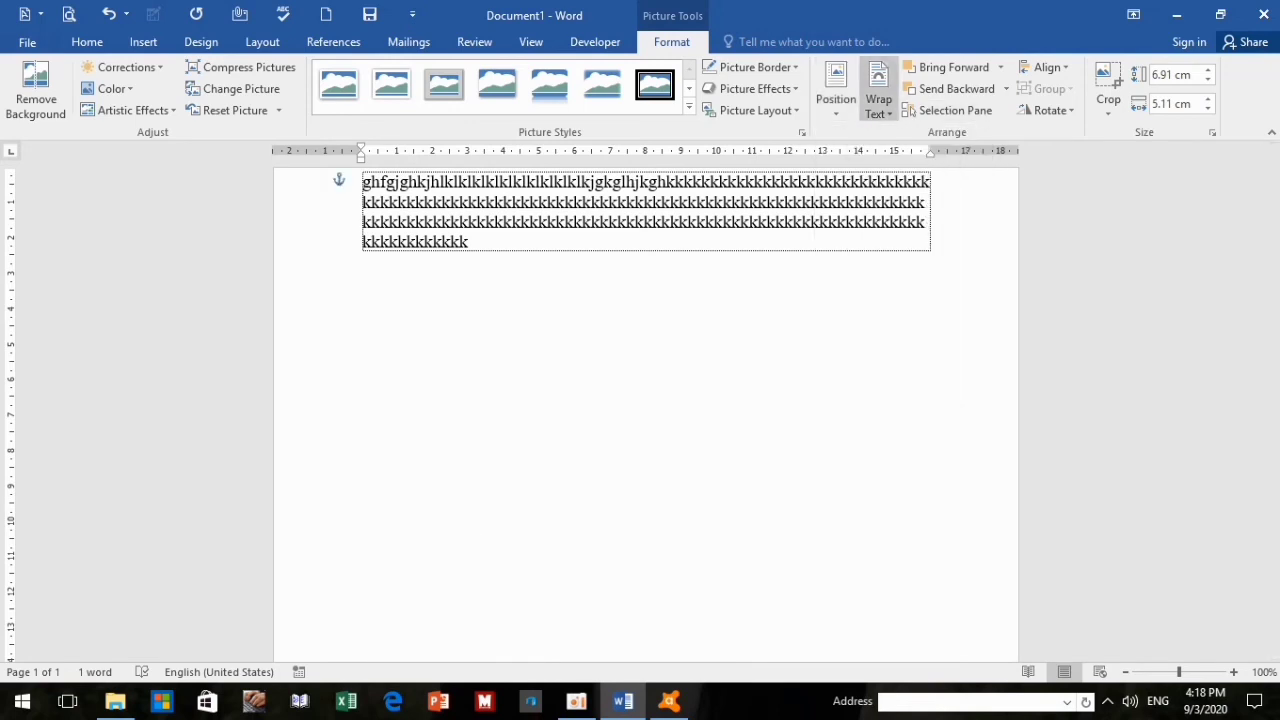
click(878, 98)
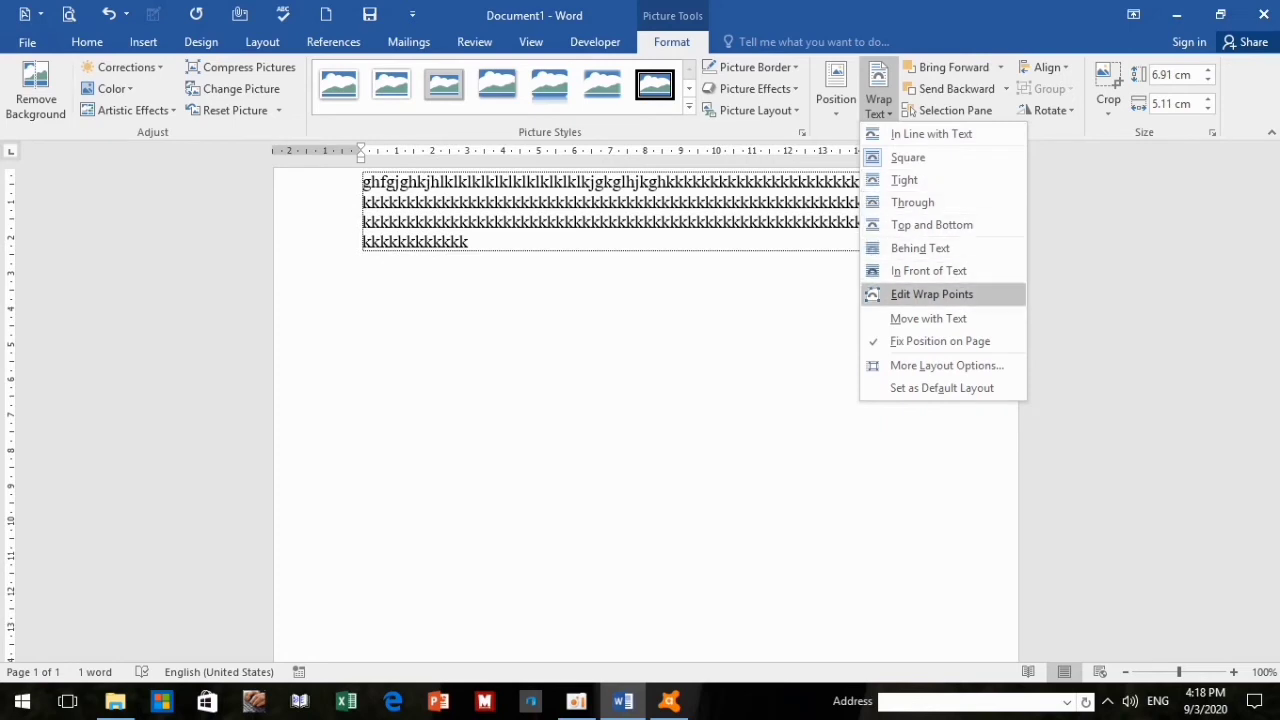
key(Escape)
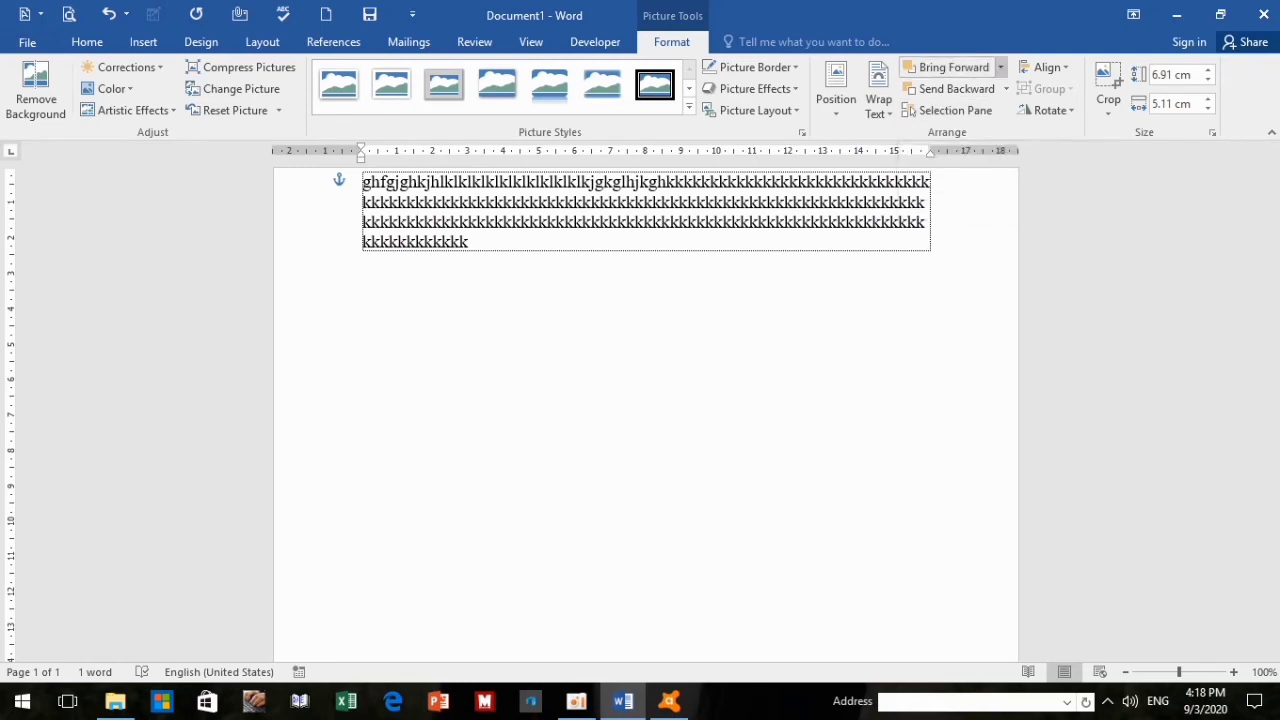
click(1000, 67)
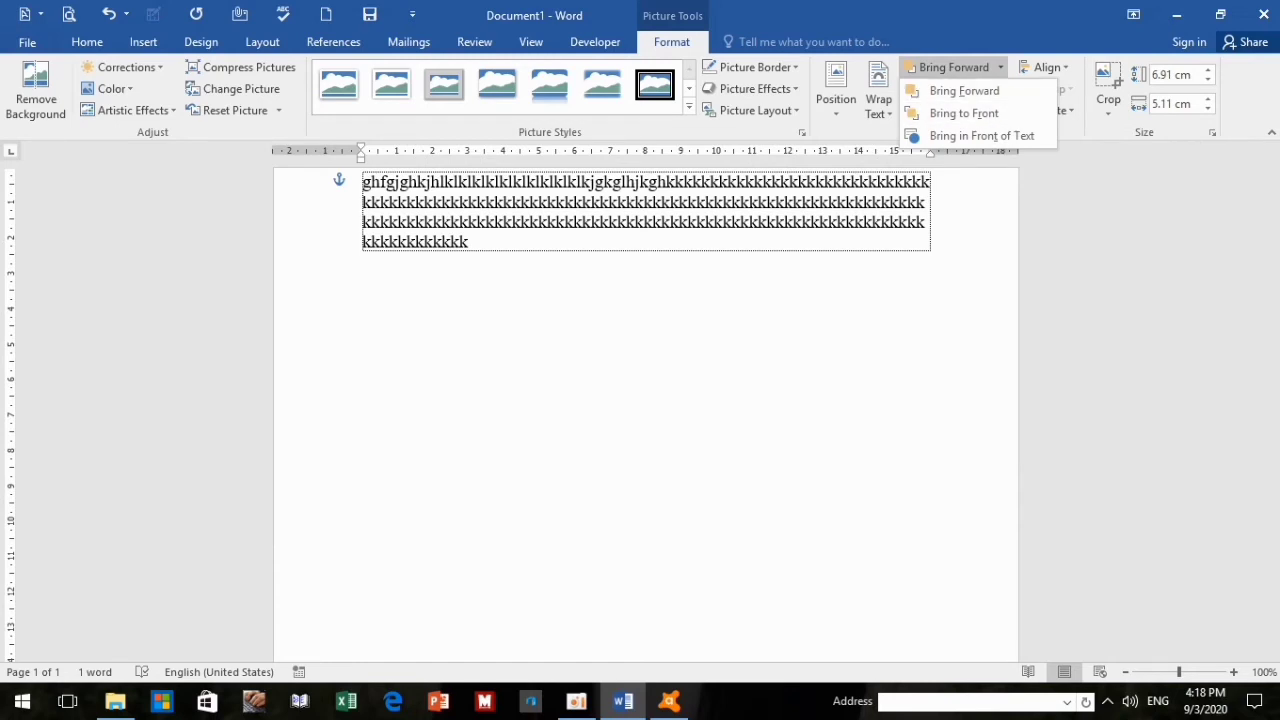
key(Escape)
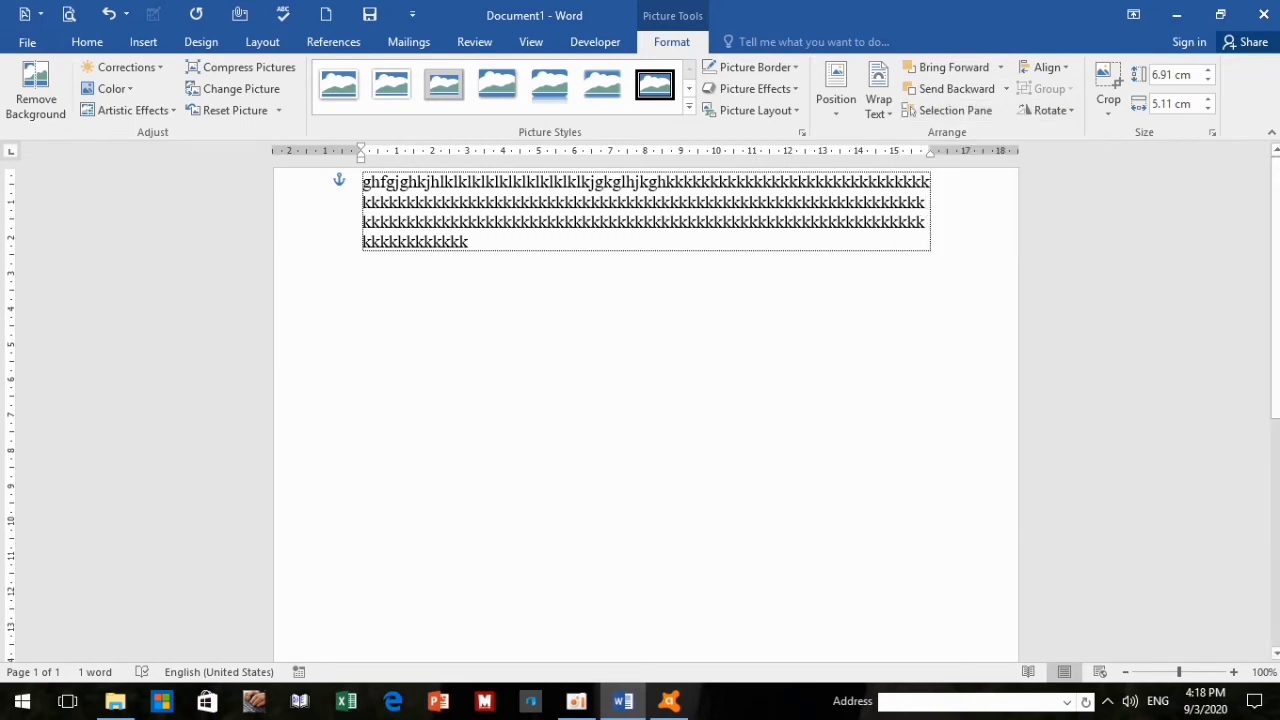
key(Delete)
scroll(645, 400, down, 8)
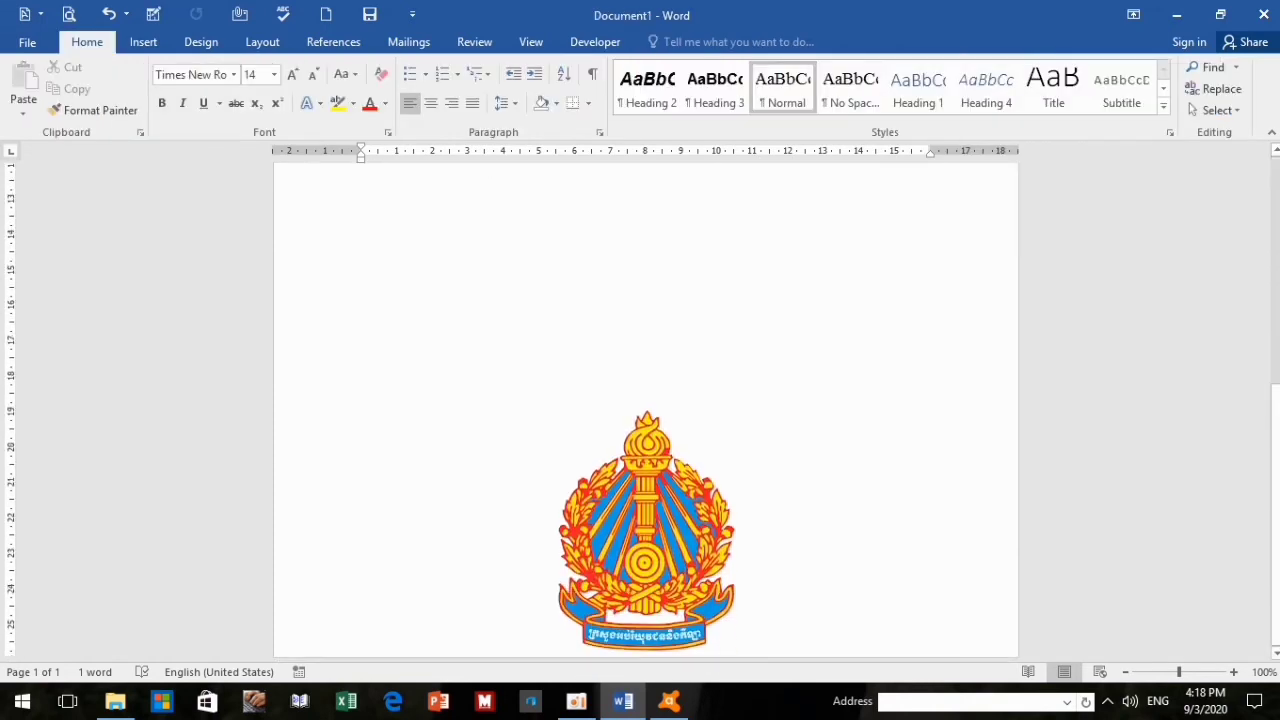
click(645, 530)
click(672, 42)
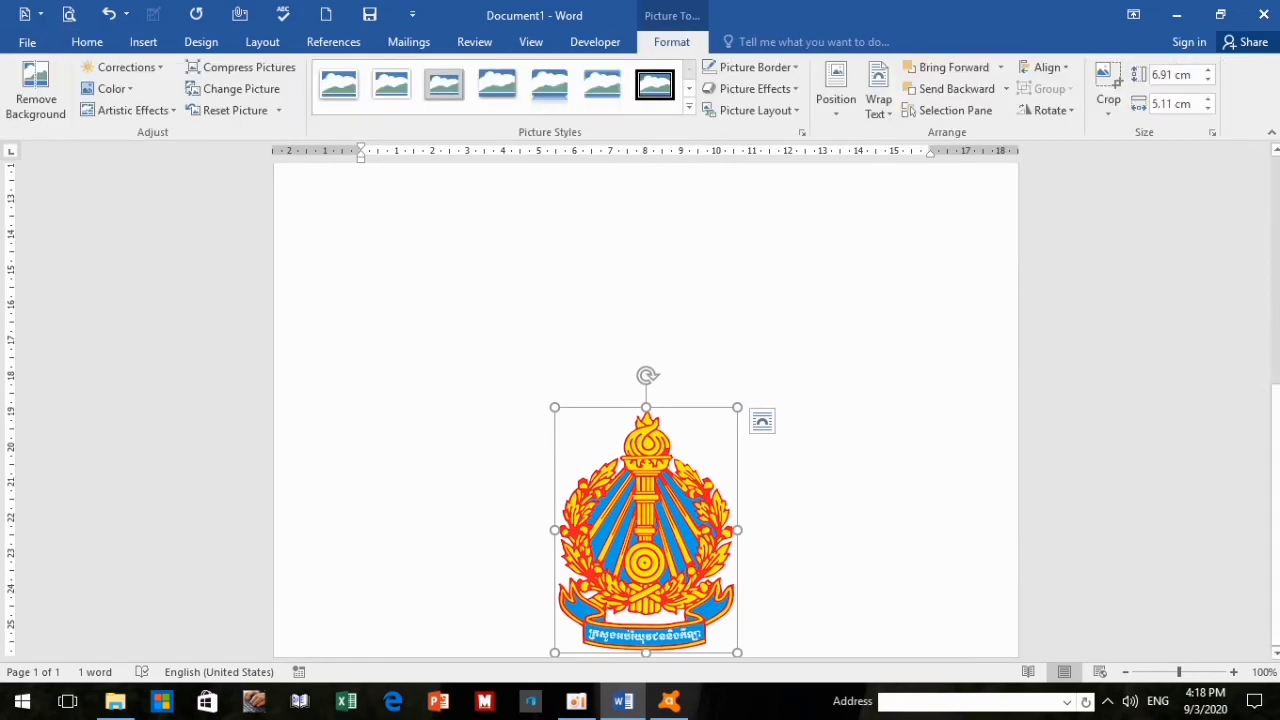
drag(645, 530, 645, 291)
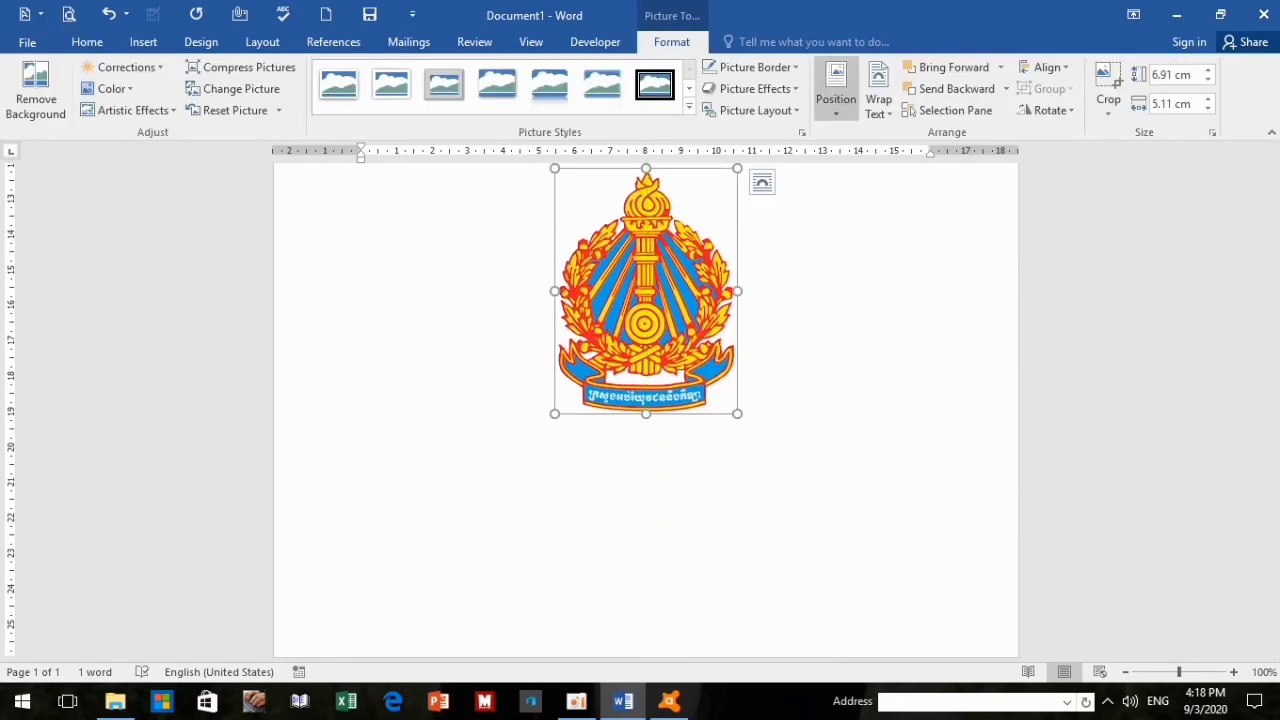
click(836, 90)
key(Escape)
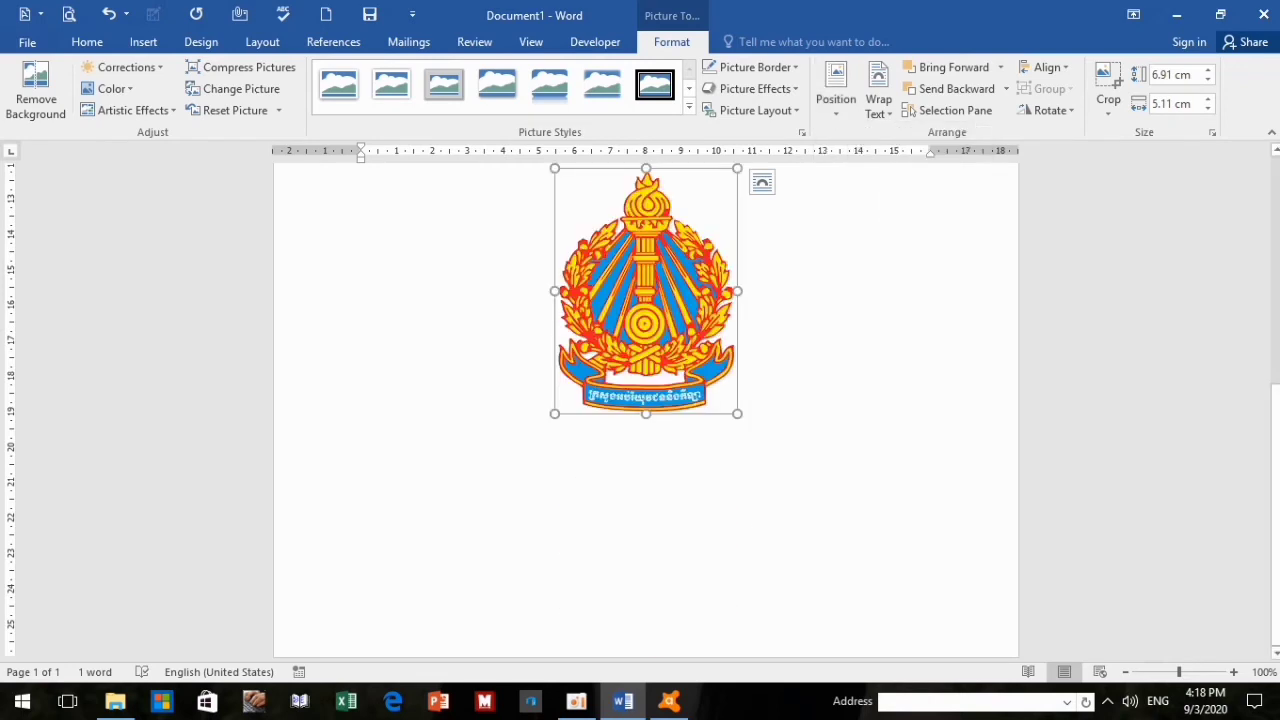
click(1045, 67)
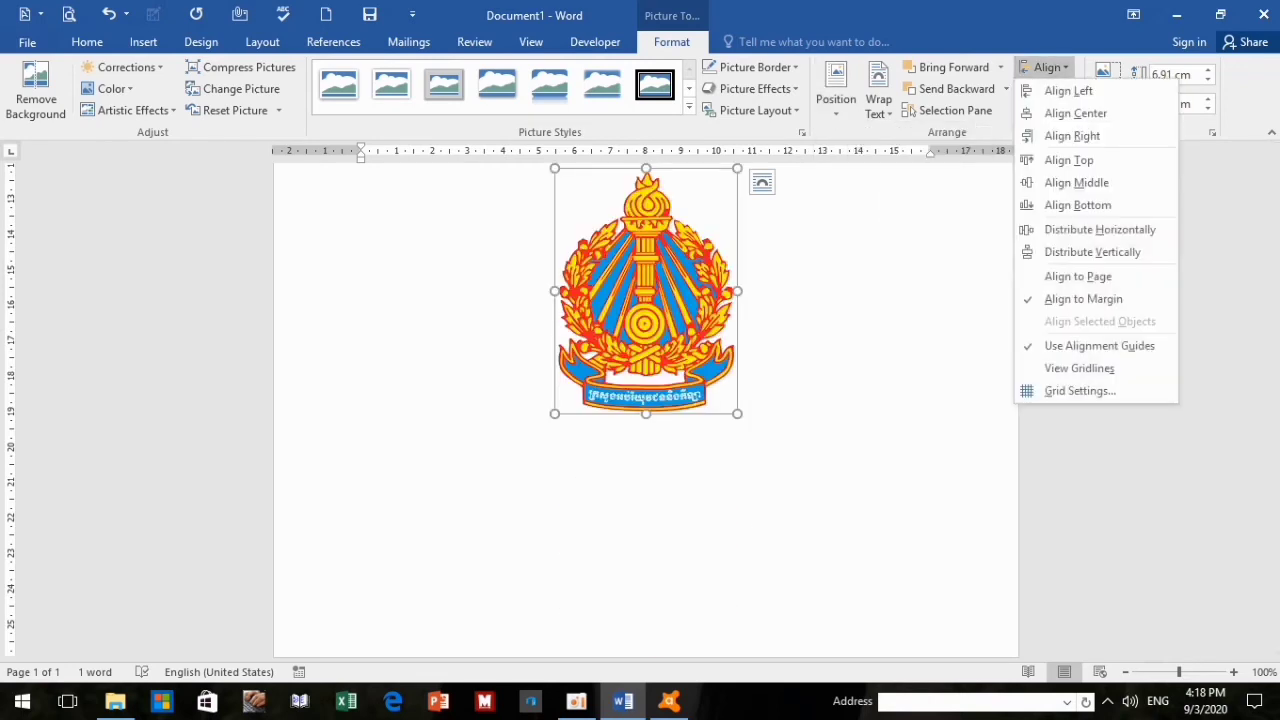
click(1063, 89)
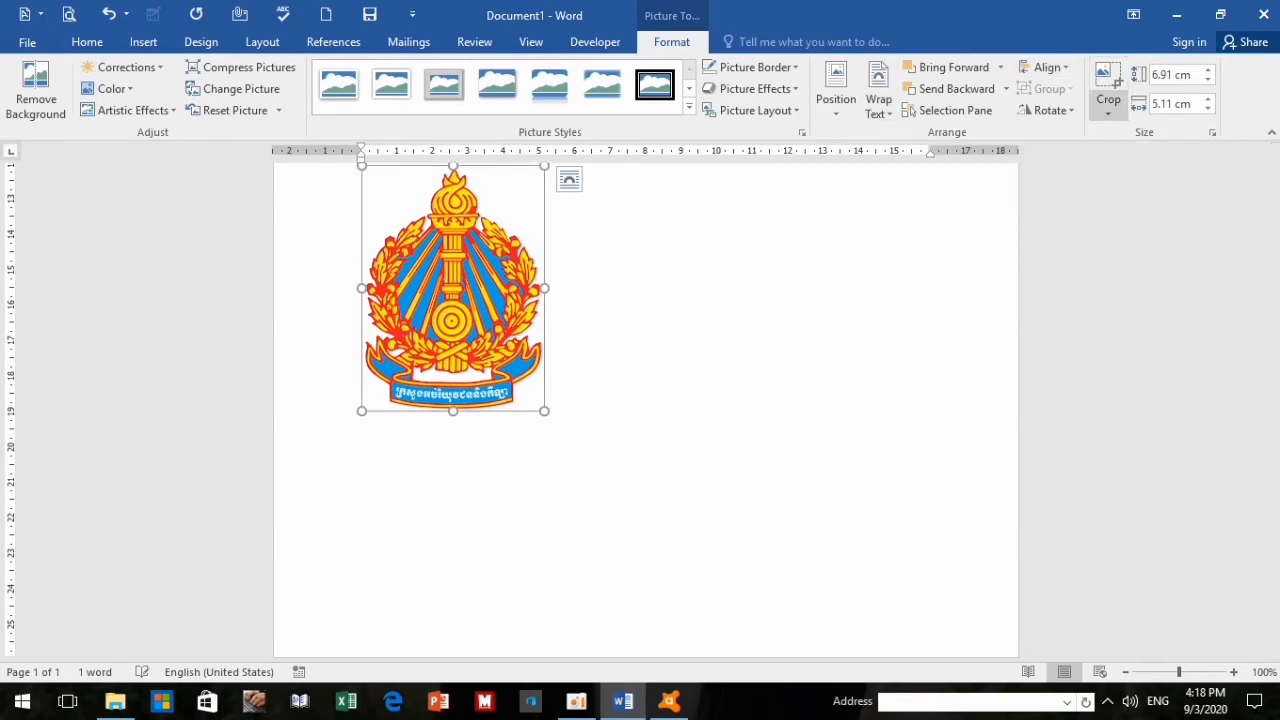
- Drag the emblem lower, left of centre, and tilt it slightly clockwise with its rotation handle
click(1048, 110)
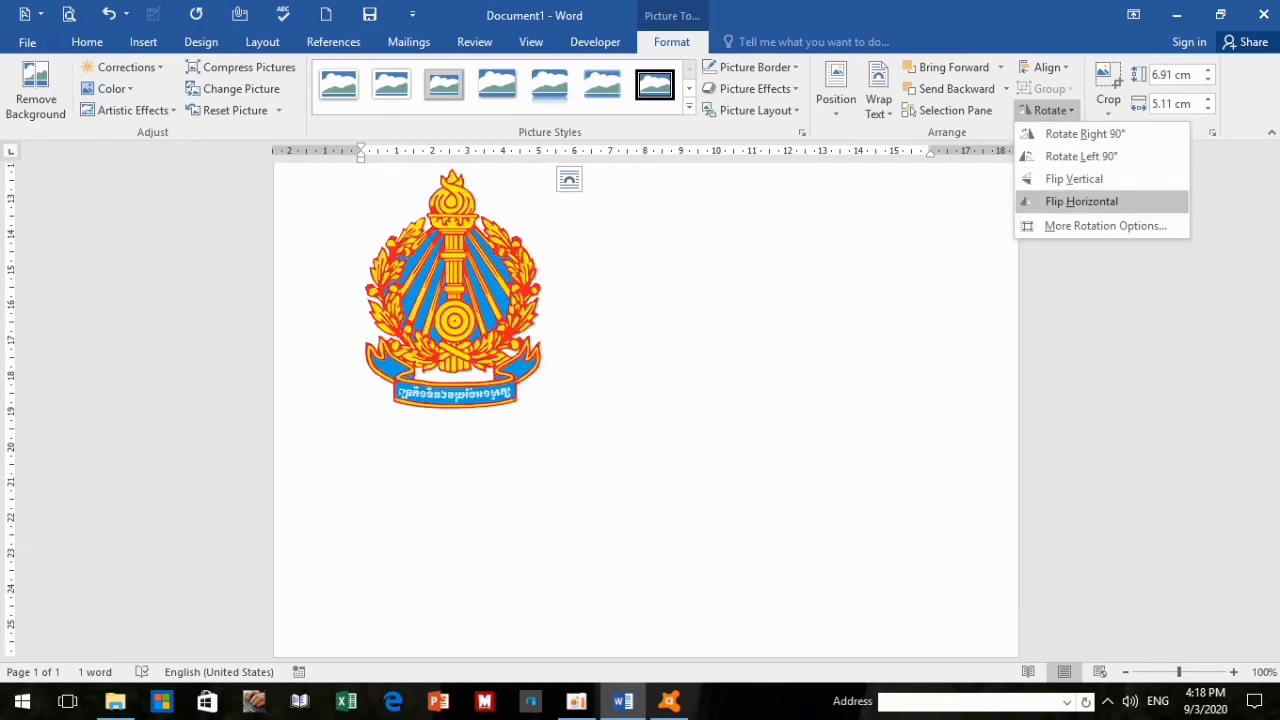
key(Escape)
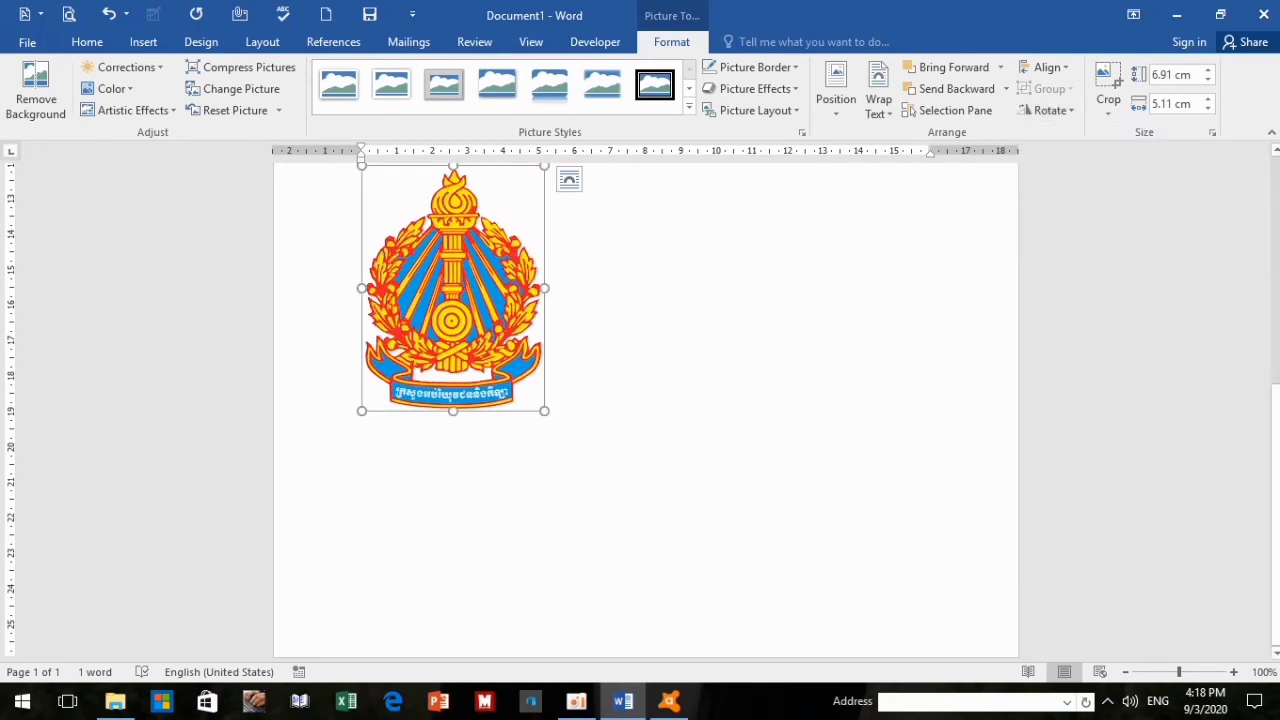
drag(453, 300, 558, 396)
mouse_move(558, 229)
mouse_down()
mouse_move(404, 291)
mouse_move(401, 317)
mouse_up()
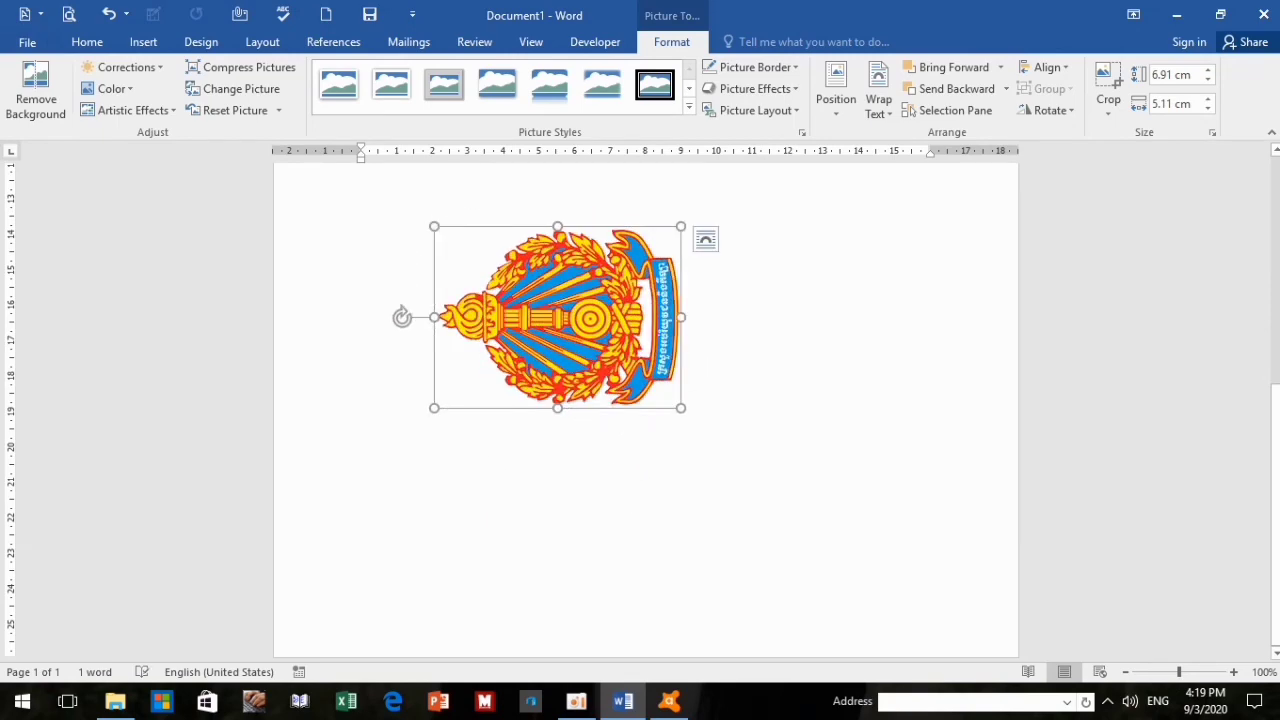
drag(401, 317, 711, 231)
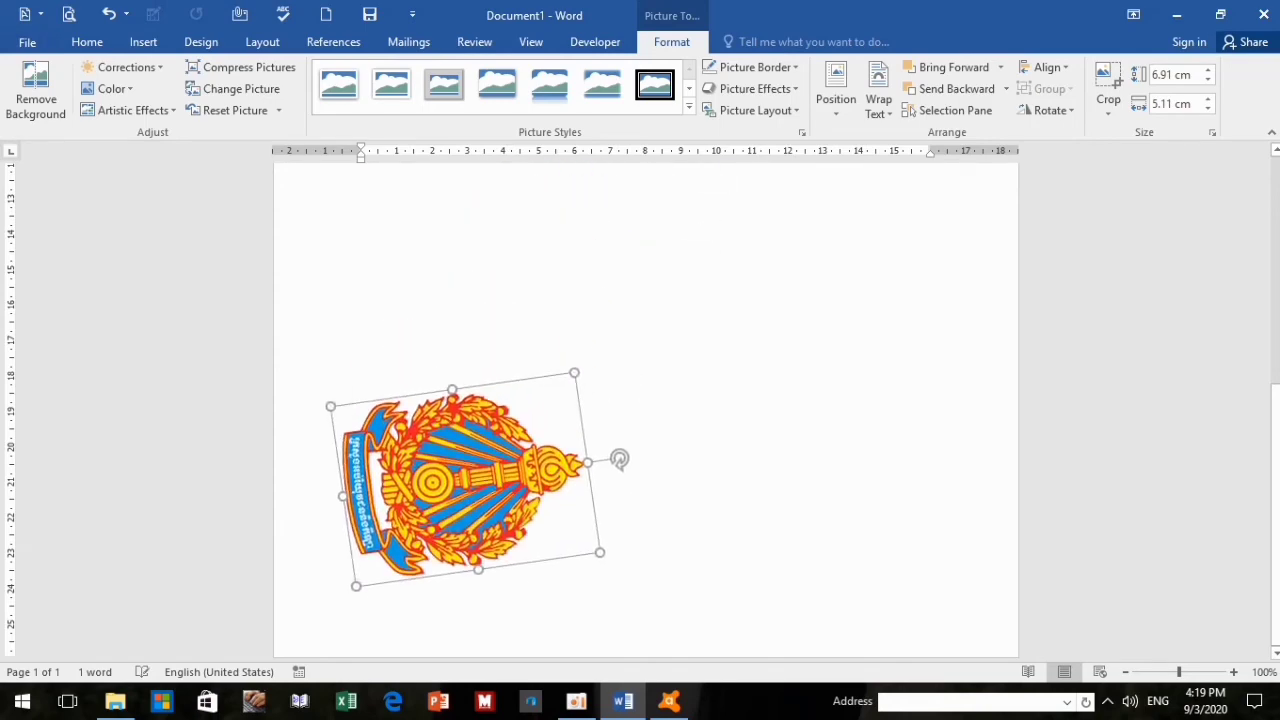
mouse_move(617, 457)
mouse_down()
mouse_move(548, 283)
mouse_move(508, 264)
mouse_up()
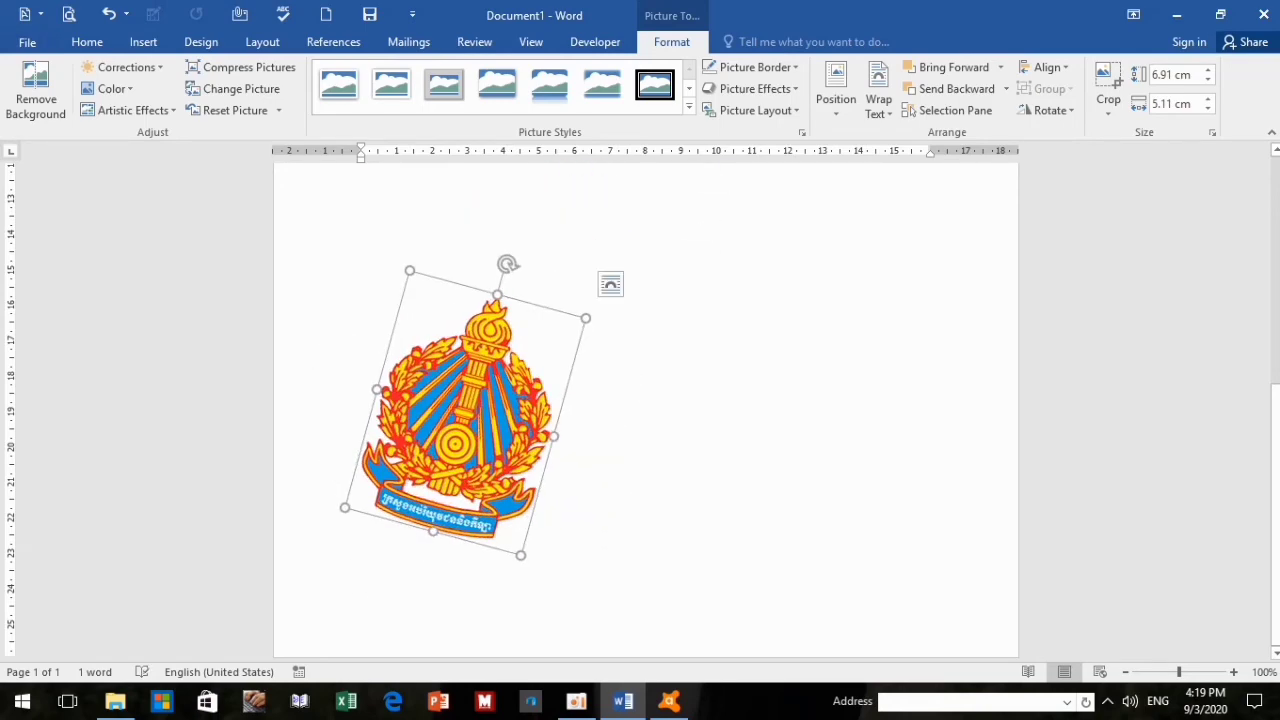
drag(465, 412, 483, 391)
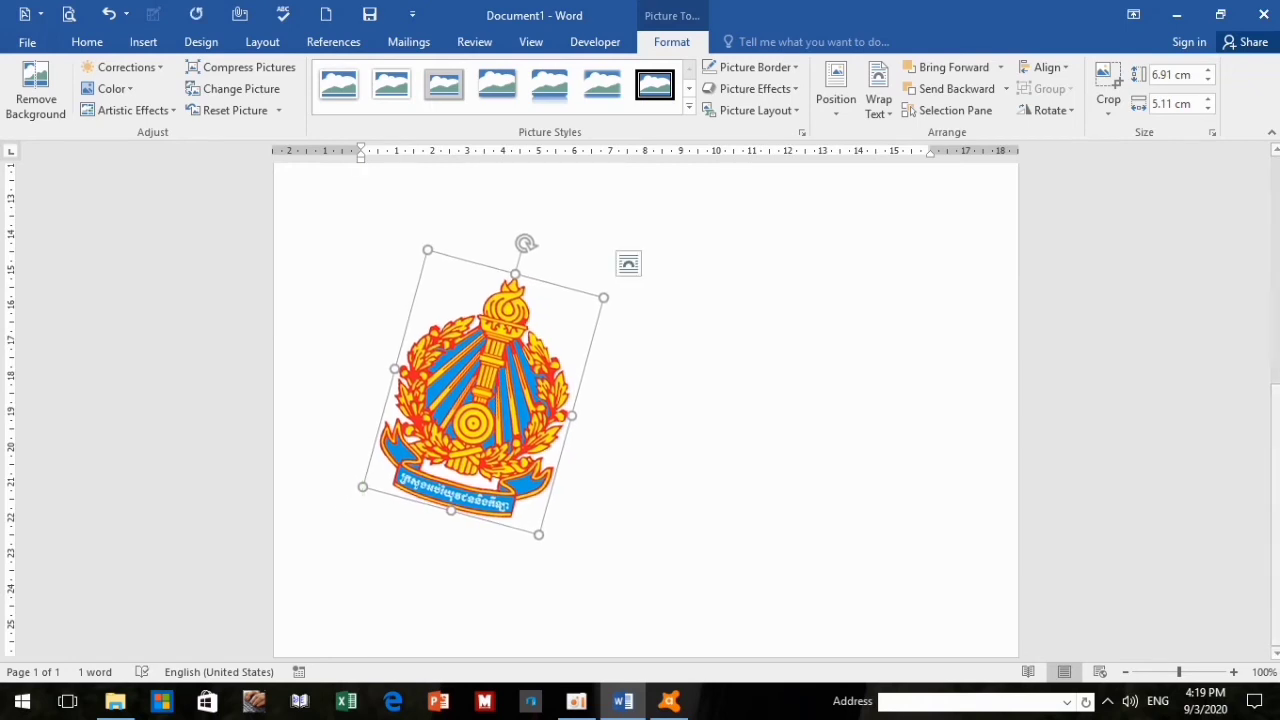
- Adjust the tilted emblem's height with arrow keys until it measures 6.76 × 5 cm
key(Down)
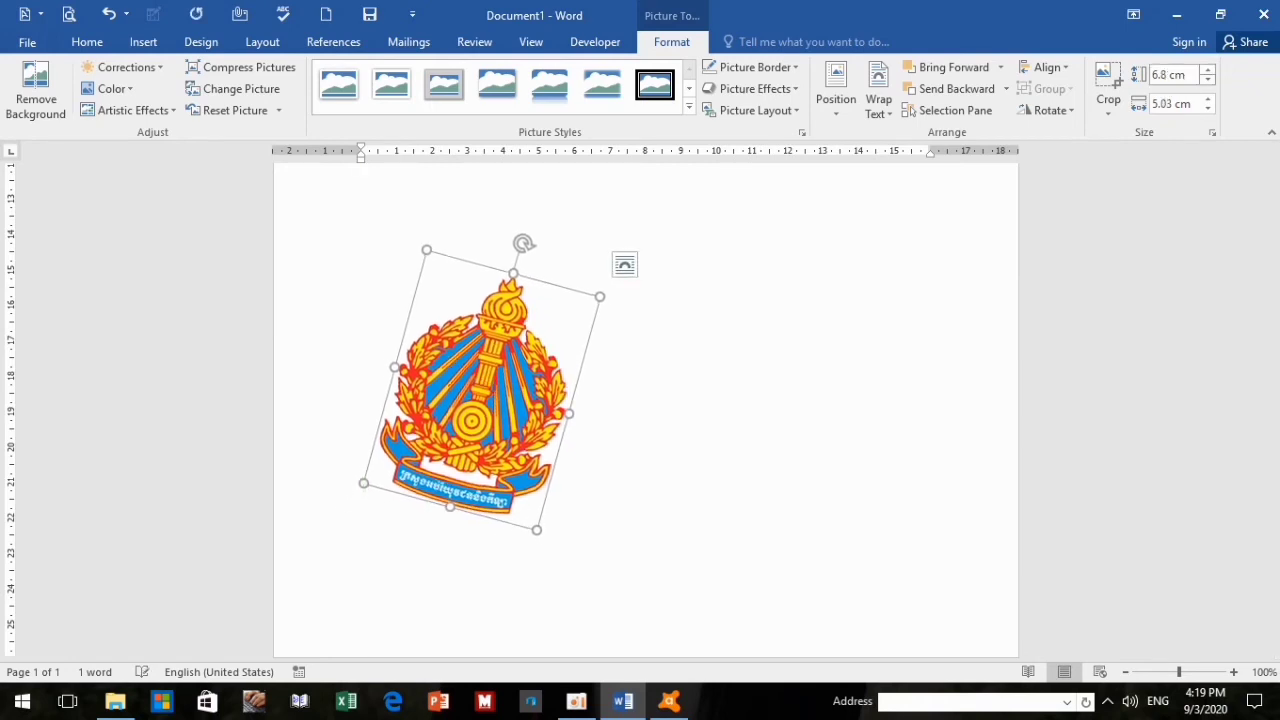
key(Down)
key(Down)
key(Down)
key(Down)
key(Down)
key(Down)
key(Down)
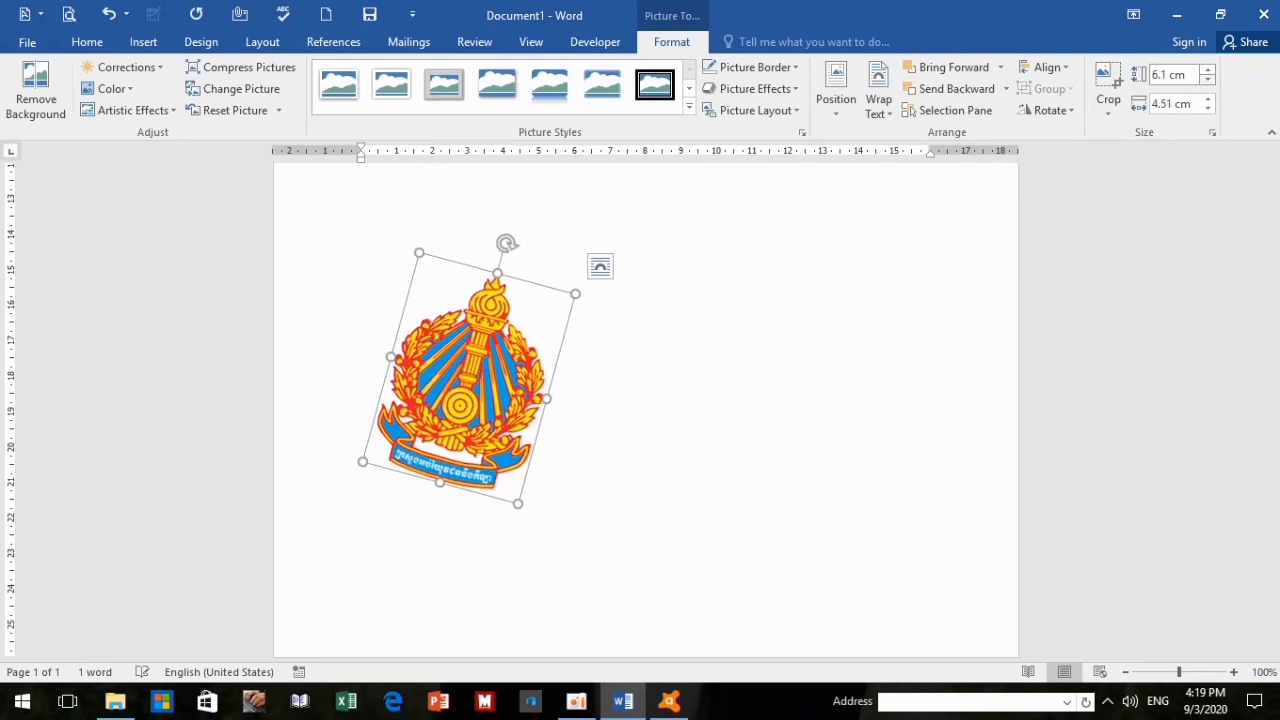
key(Down)
key(Down)
key(Down)
key(Down)
key(Down)
key(Down)
key(Down)
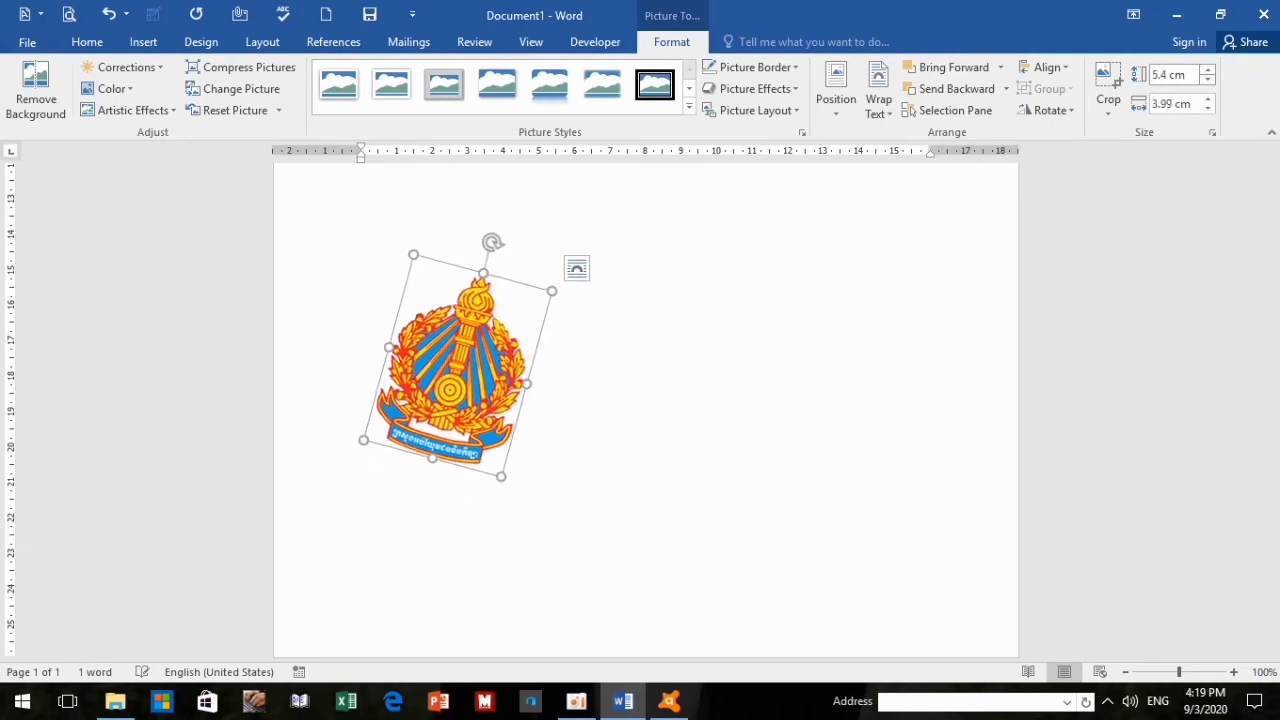
key(Down)
key(Up)
key(Up)
key(Up)
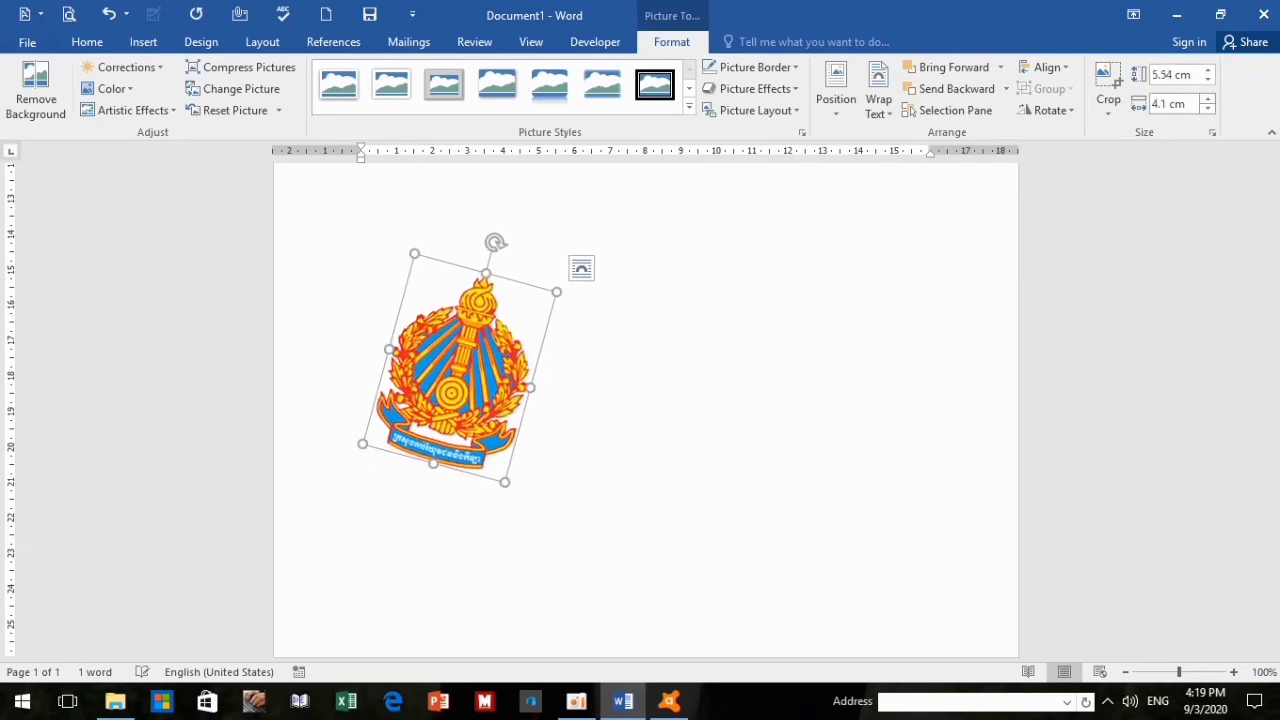
key(Up)
key(Up)
key(Up)
key(Up)
key(Up)
key(Up)
key(Up)
key(Up)
key(Up)
key(Up)
key(Up)
key(Up)
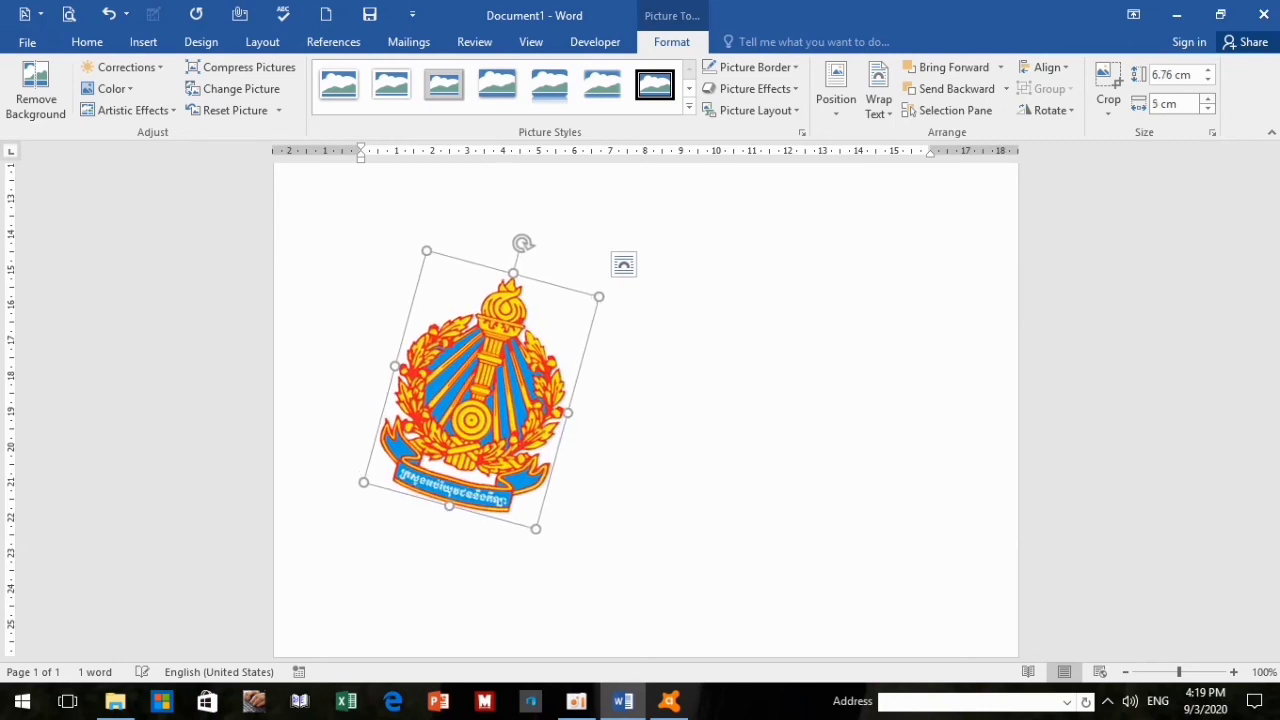
key(Up)
key(Up)
key(Up)
key(Up)
- Crop the emblem by dragging its crop edges, then stretch the picture wider to the right
click(1110, 82)
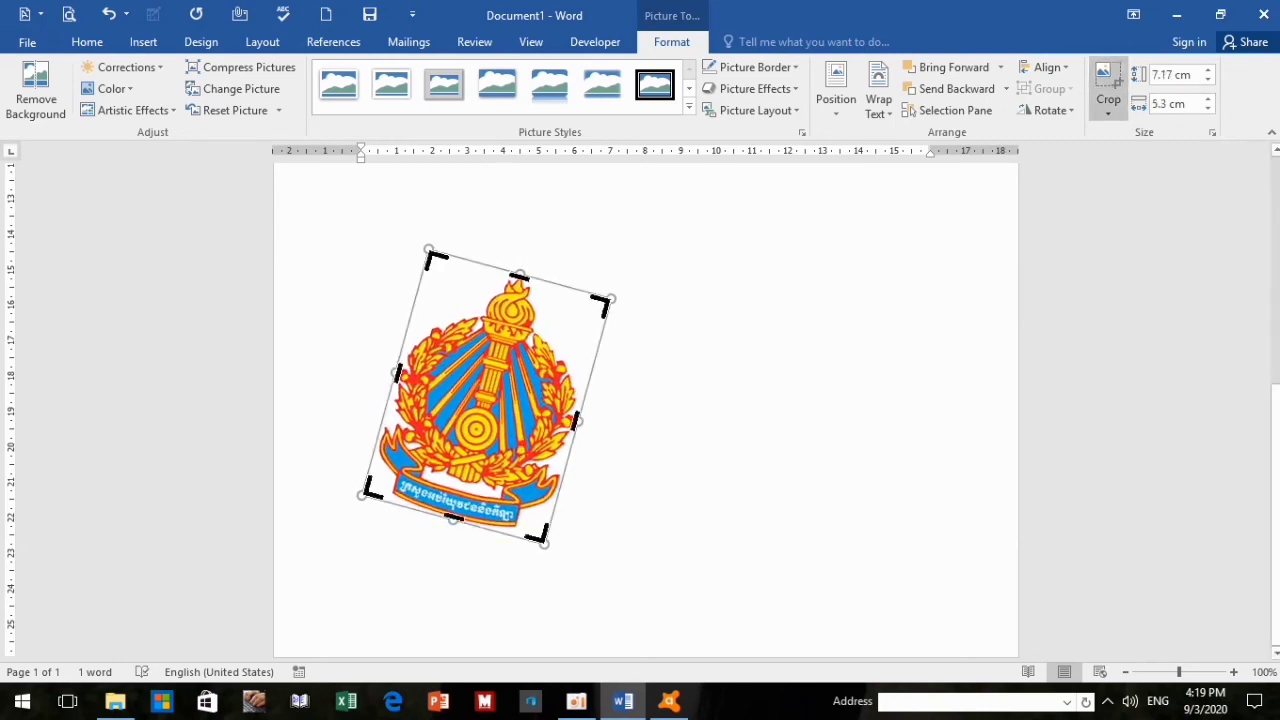
drag(485, 395, 721, 460)
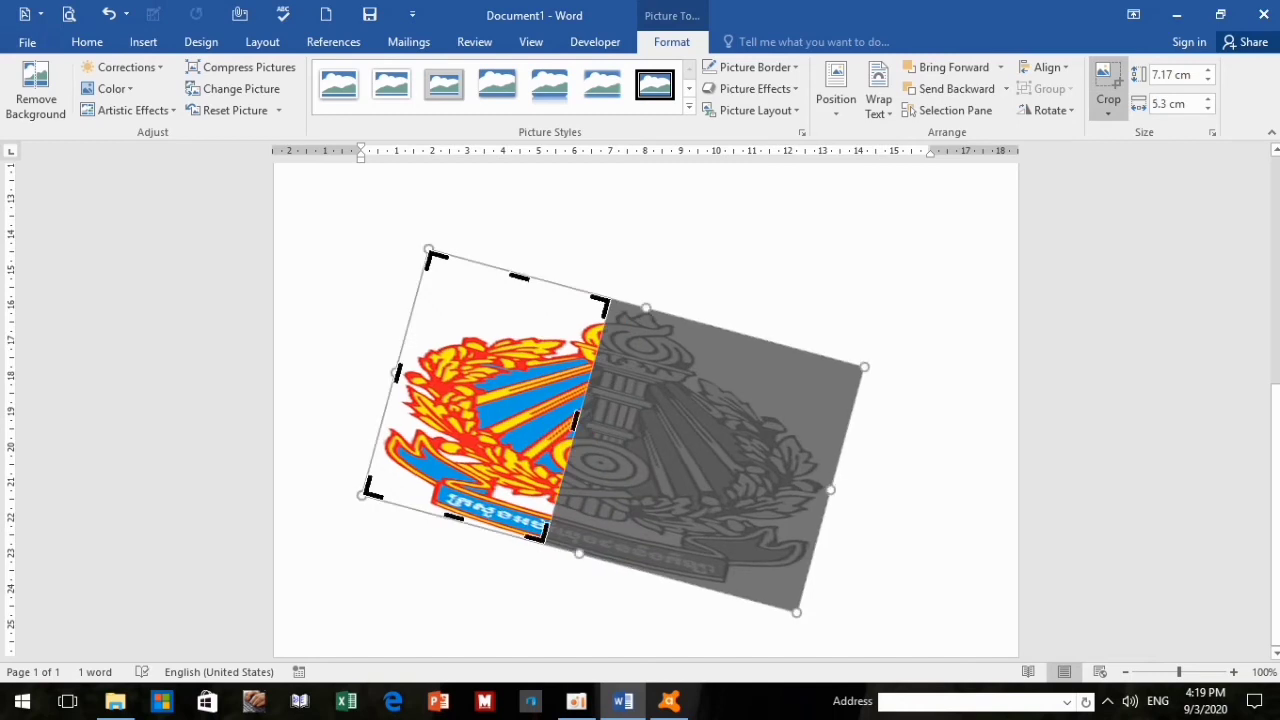
drag(398, 373, 375, 368)
drag(507, 273, 518, 231)
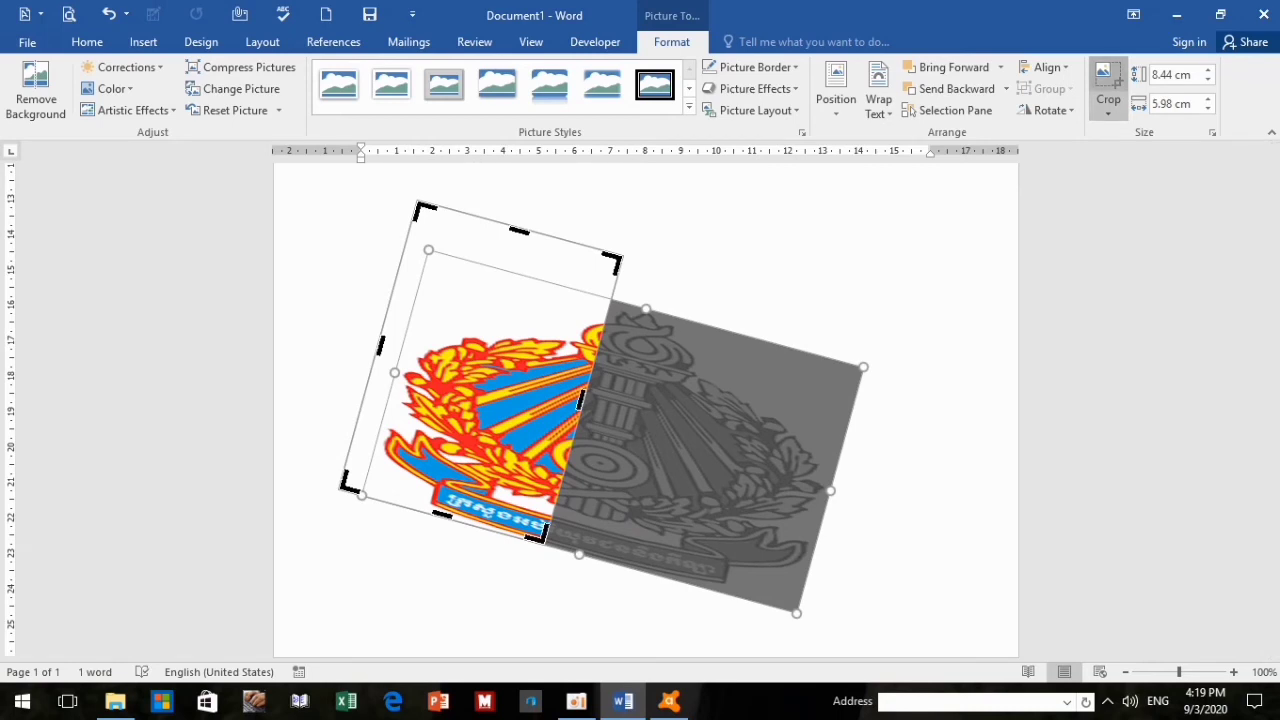
click(1107, 82)
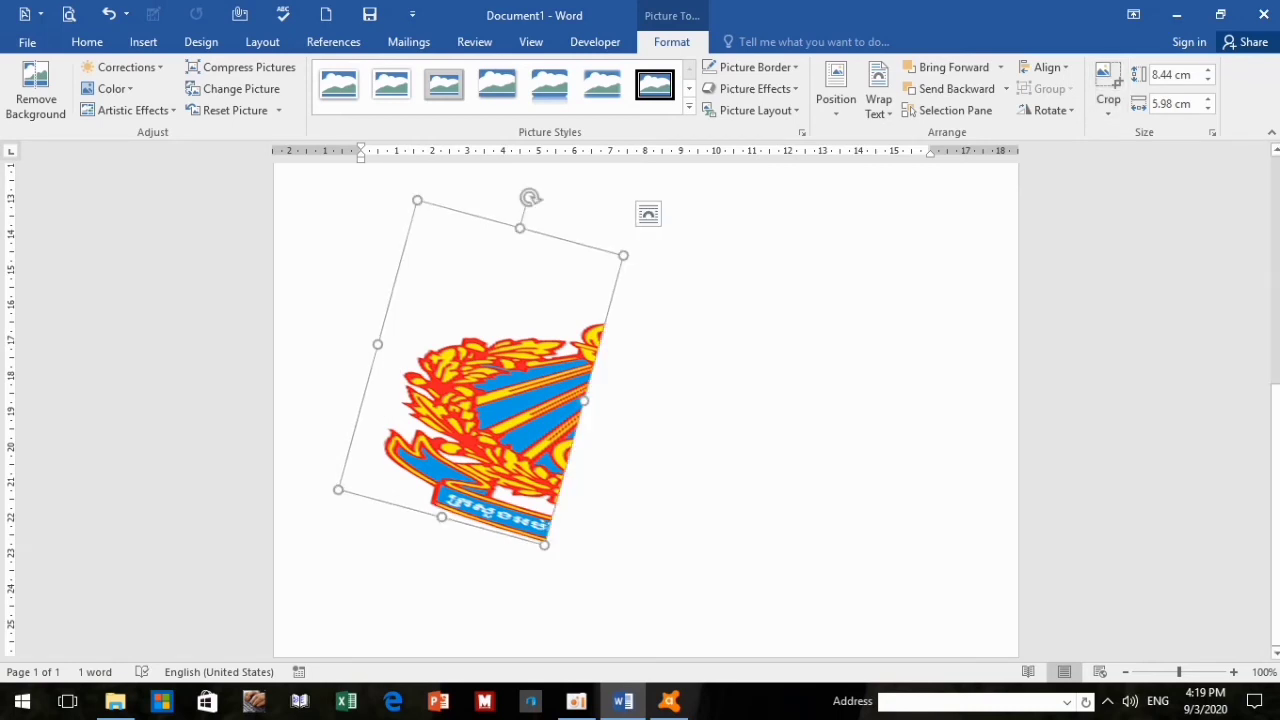
drag(584, 400, 820, 465)
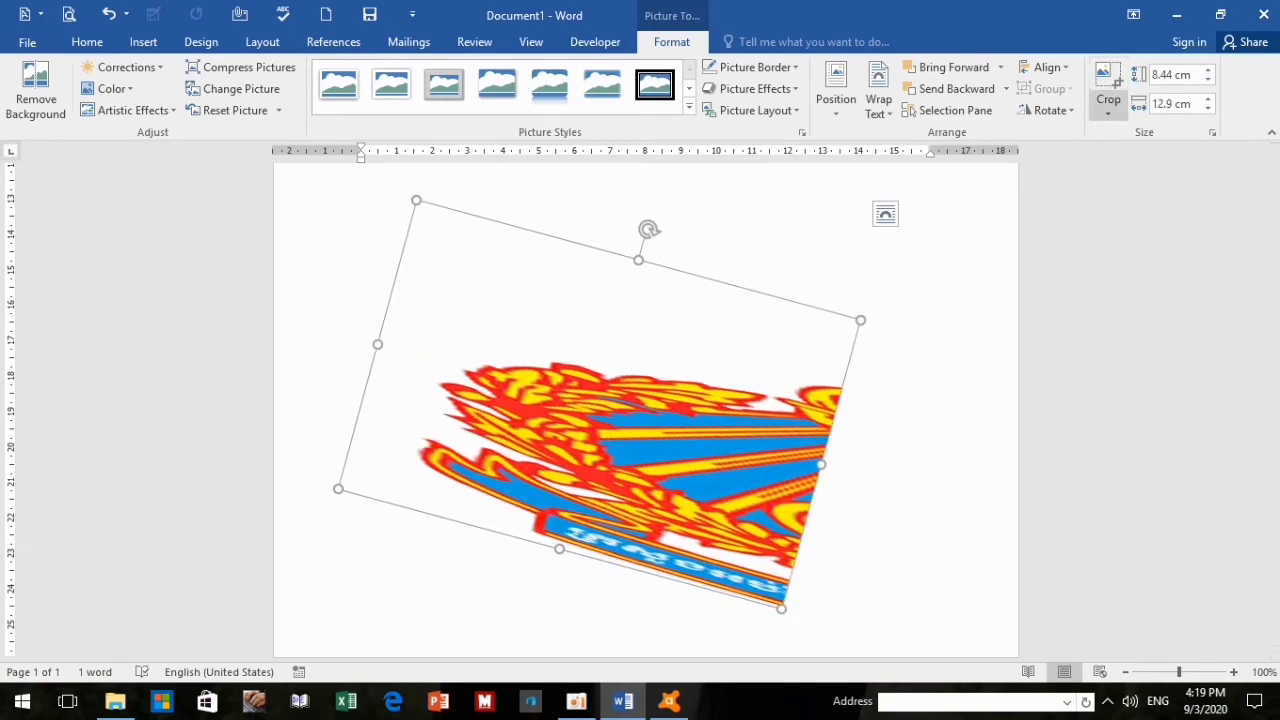
- Undo the stretch and crop, returning the emblem to 6.91 × 5.11 cm
click(108, 14)
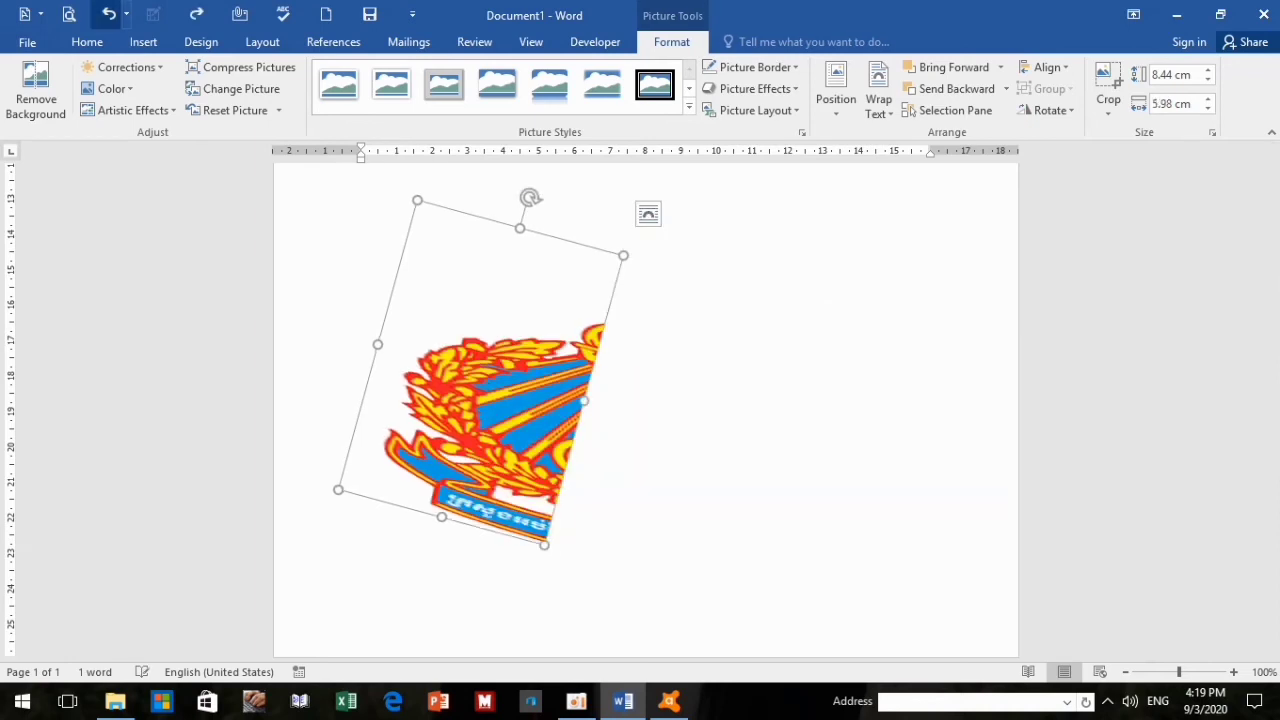
click(108, 14)
click(108, 14)
click(108, 14)
click(108, 14)
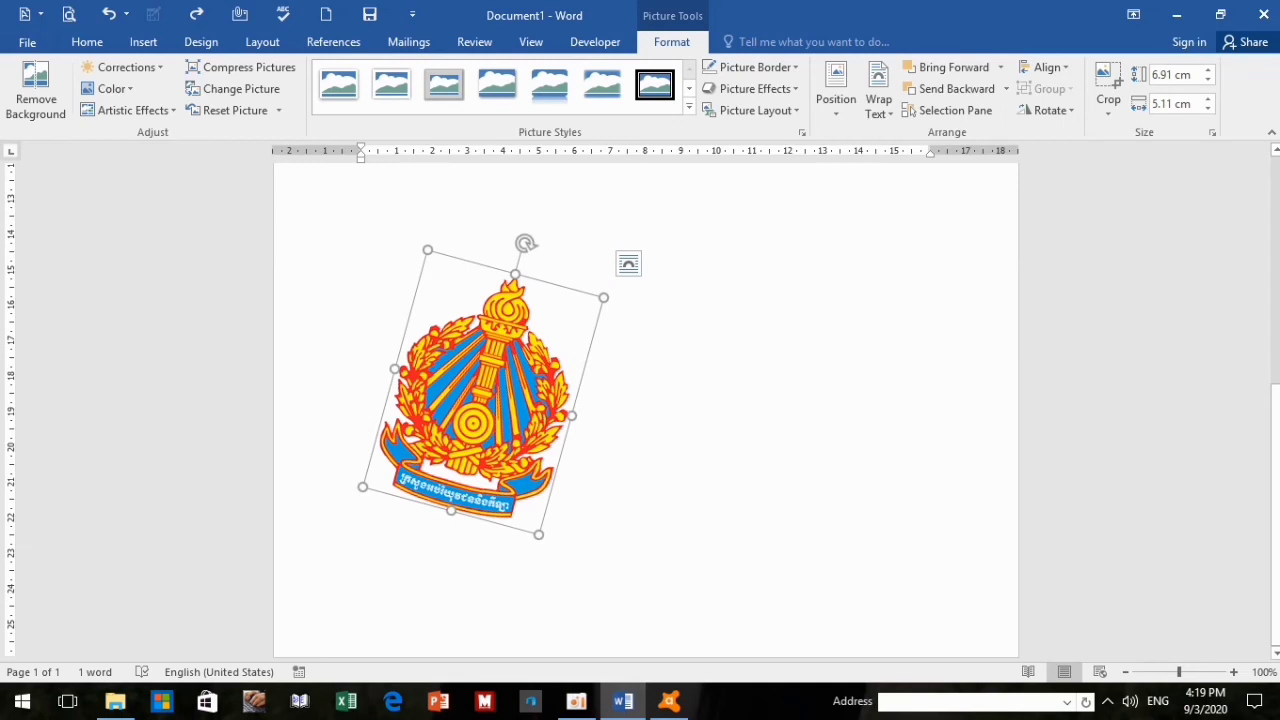
- Nudge the emblem up and right with Ctrl+Y and open the Online Pictures dialog
key(ctrl+y)
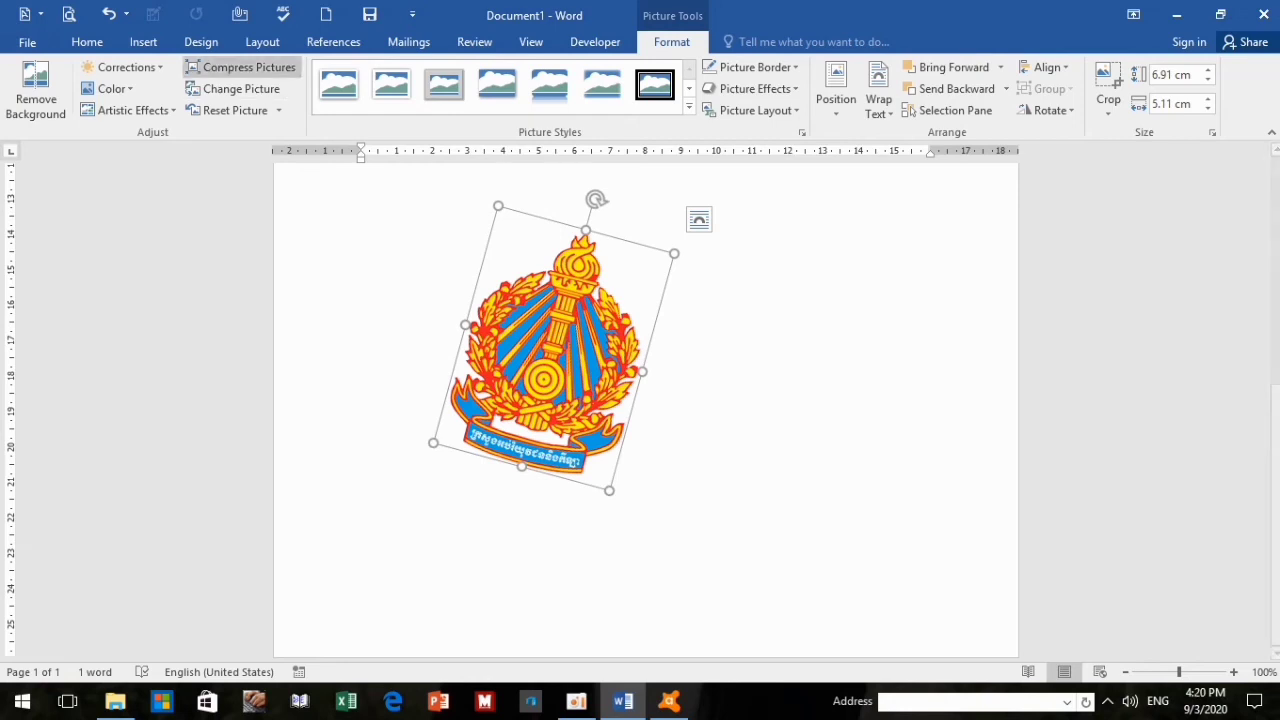
click(87, 42)
click(143, 42)
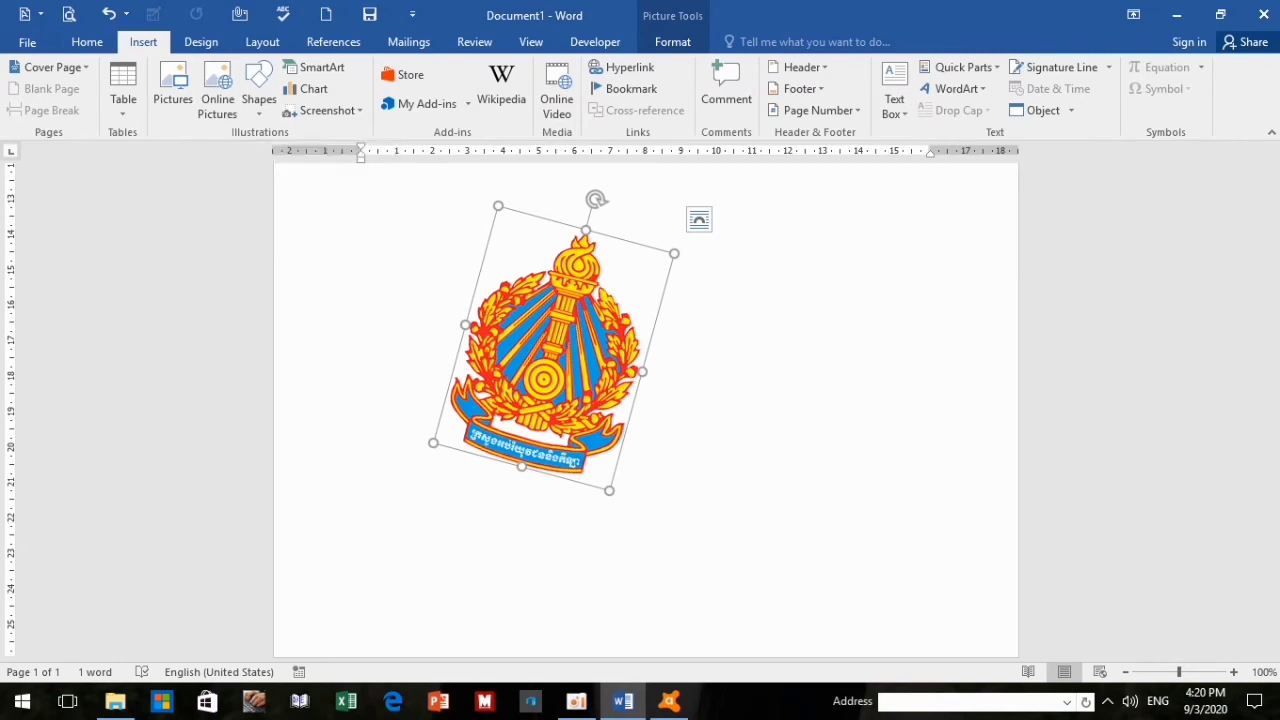
click(217, 95)
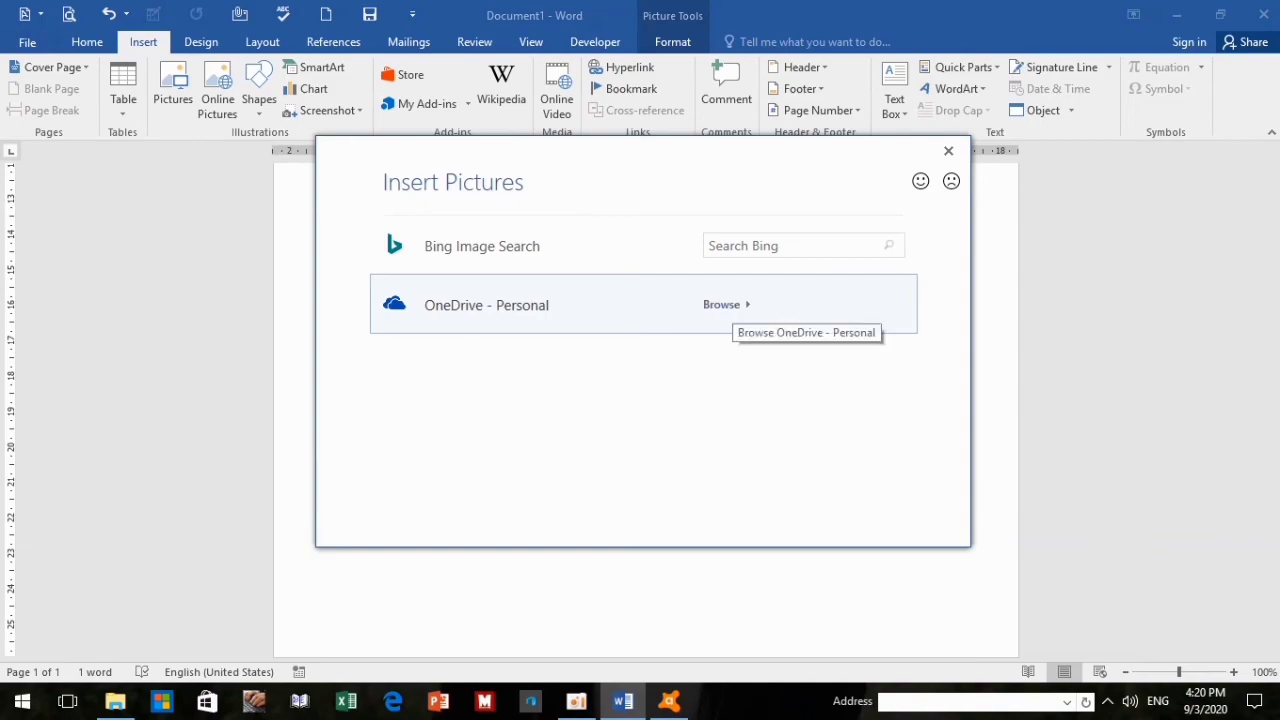
- Browse OneDrive - Personal, opening the OneDrive access support article in Edge, and scroll through it
click(393, 701)
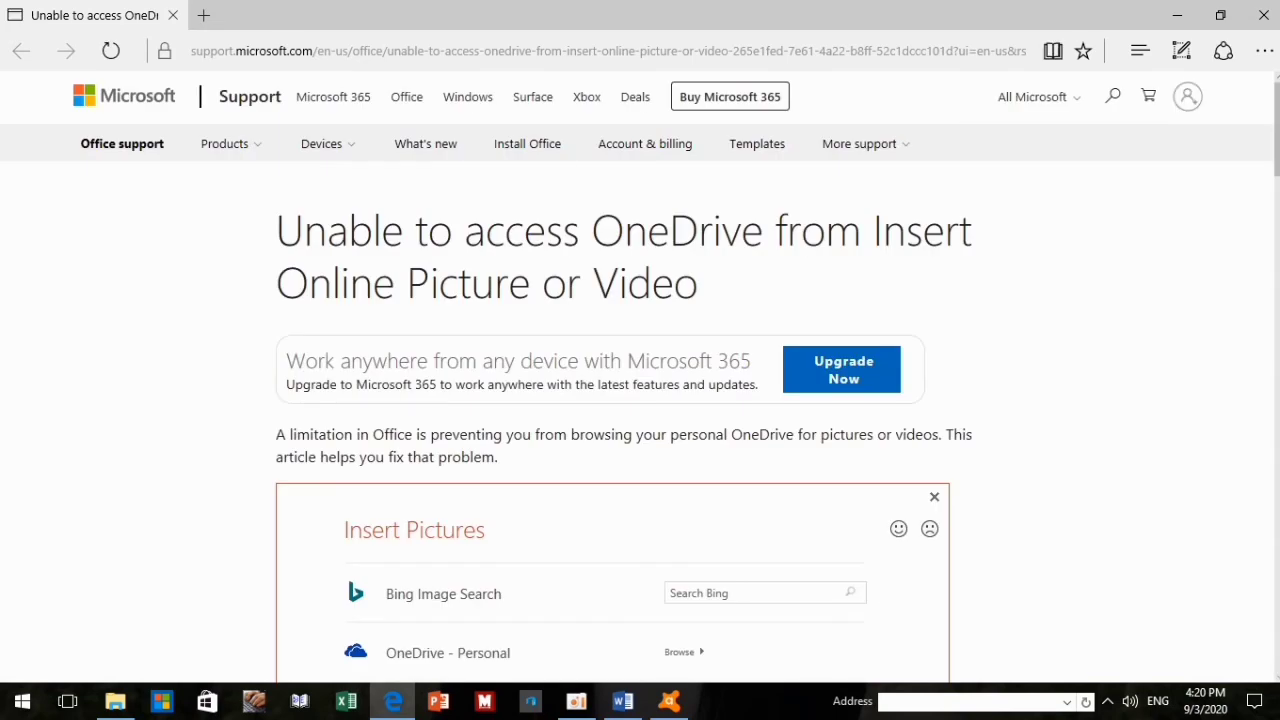
scroll(640, 400, down, 3)
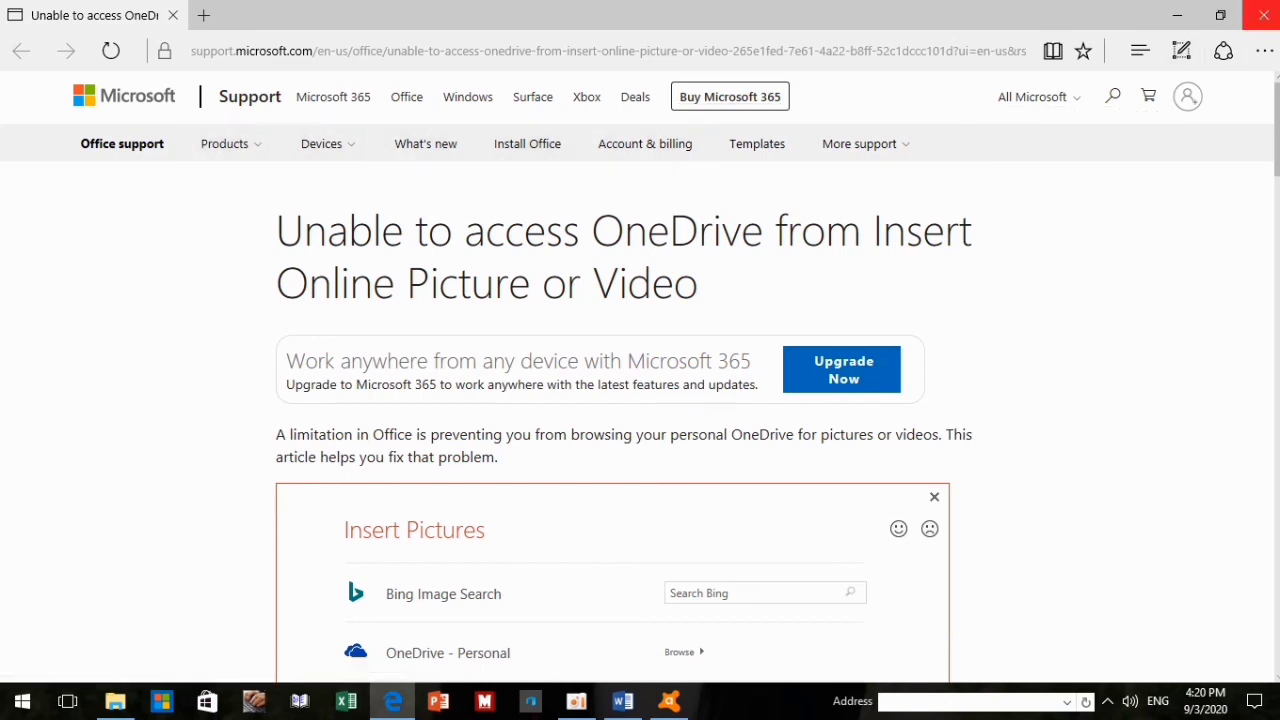
- Search Bing images for 'tiger' and insert the photo of a tiger walking through grass
click(1263, 15)
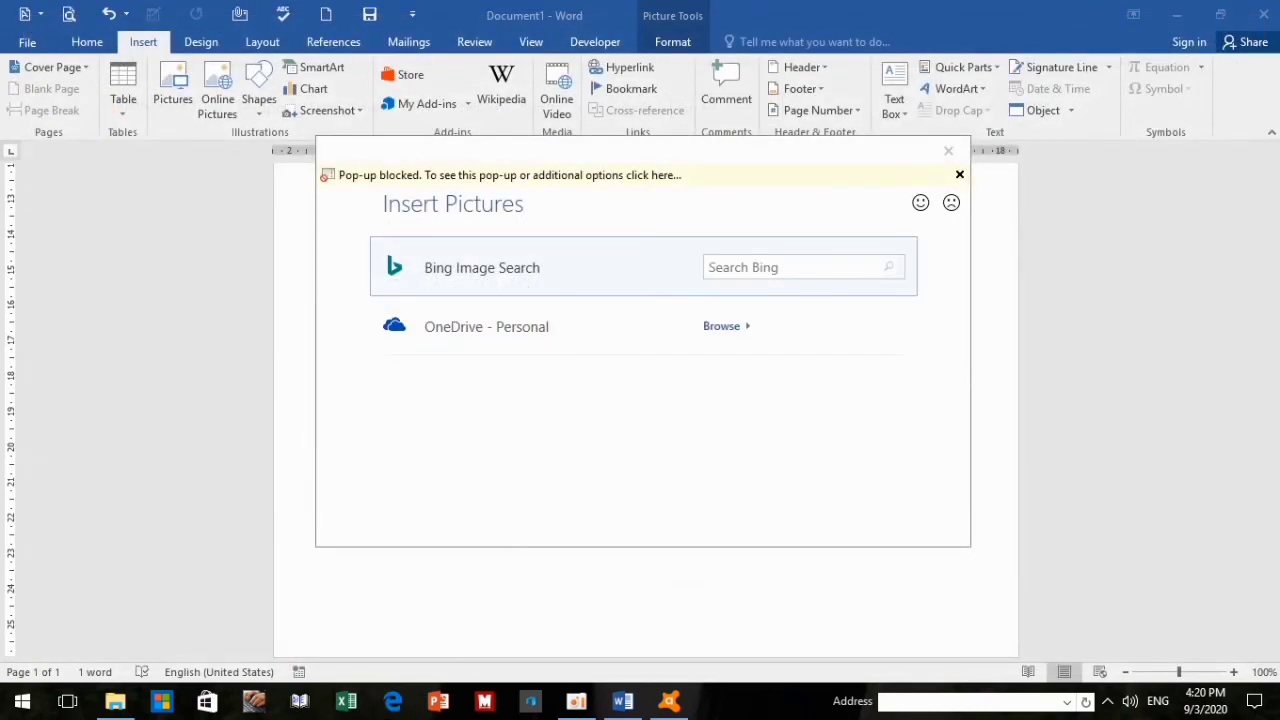
click(785, 267)
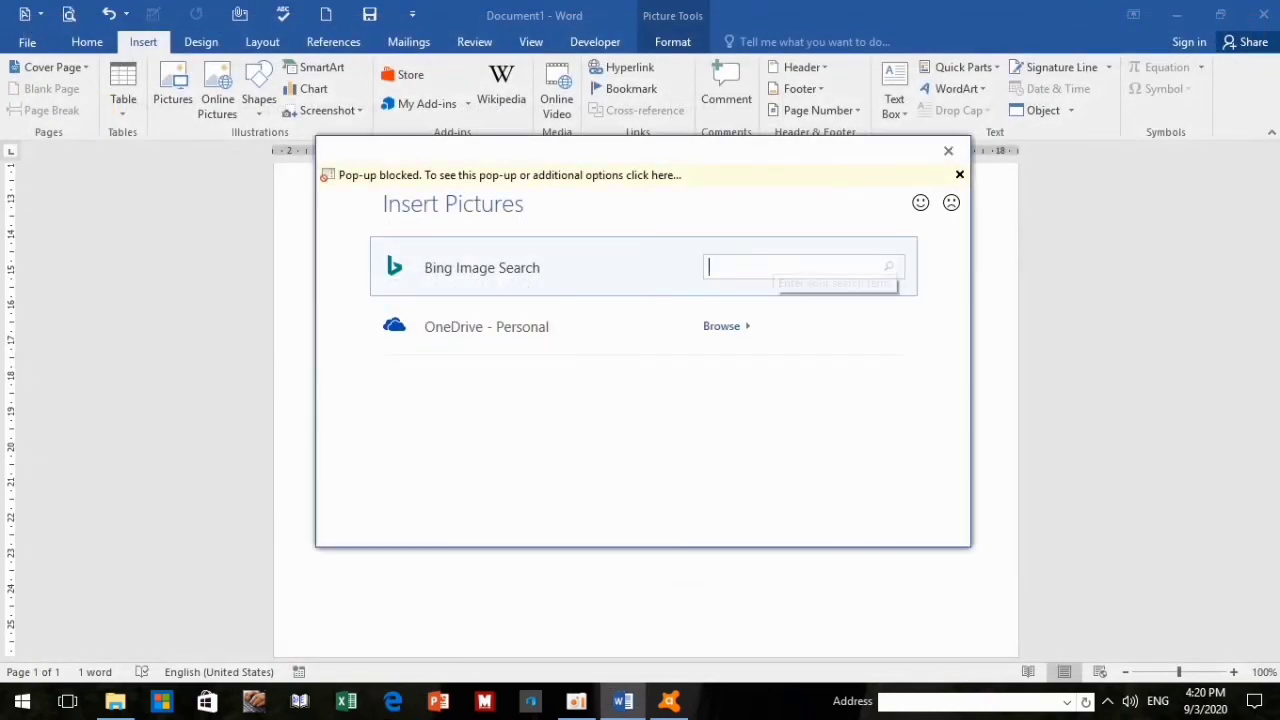
text(t)
text(i)
text(ger)
key(Return)
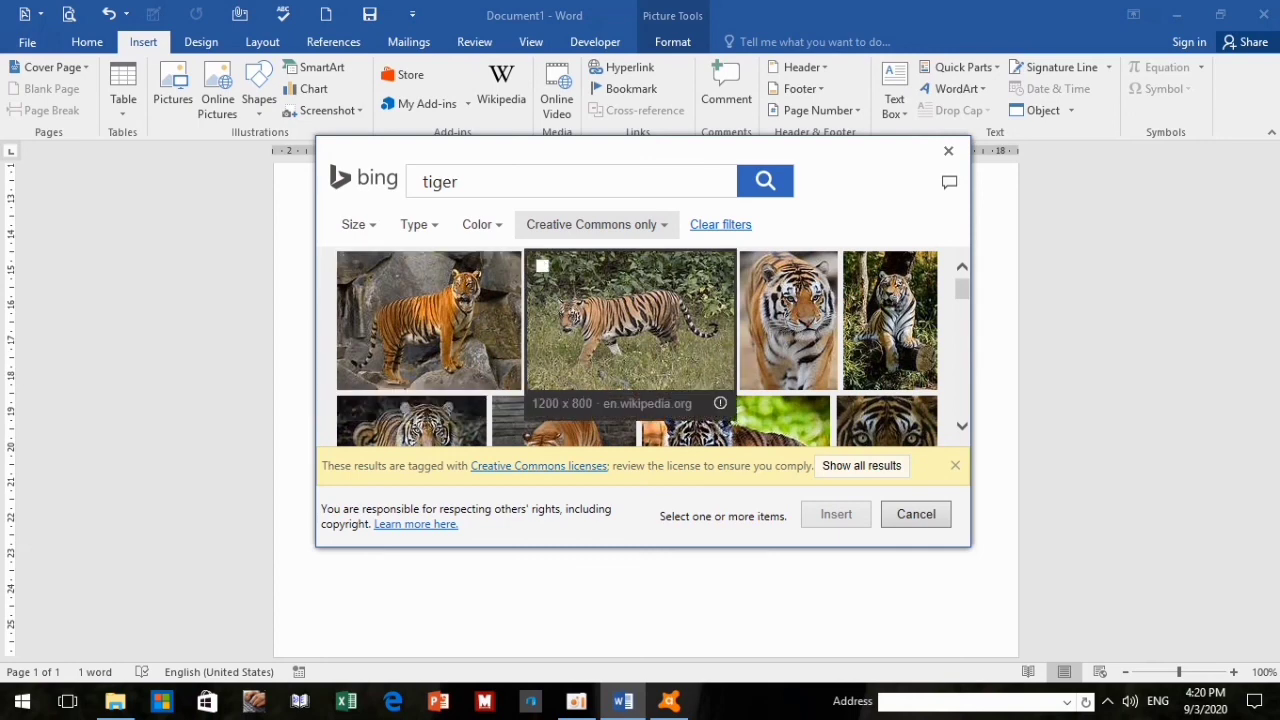
click(630, 320)
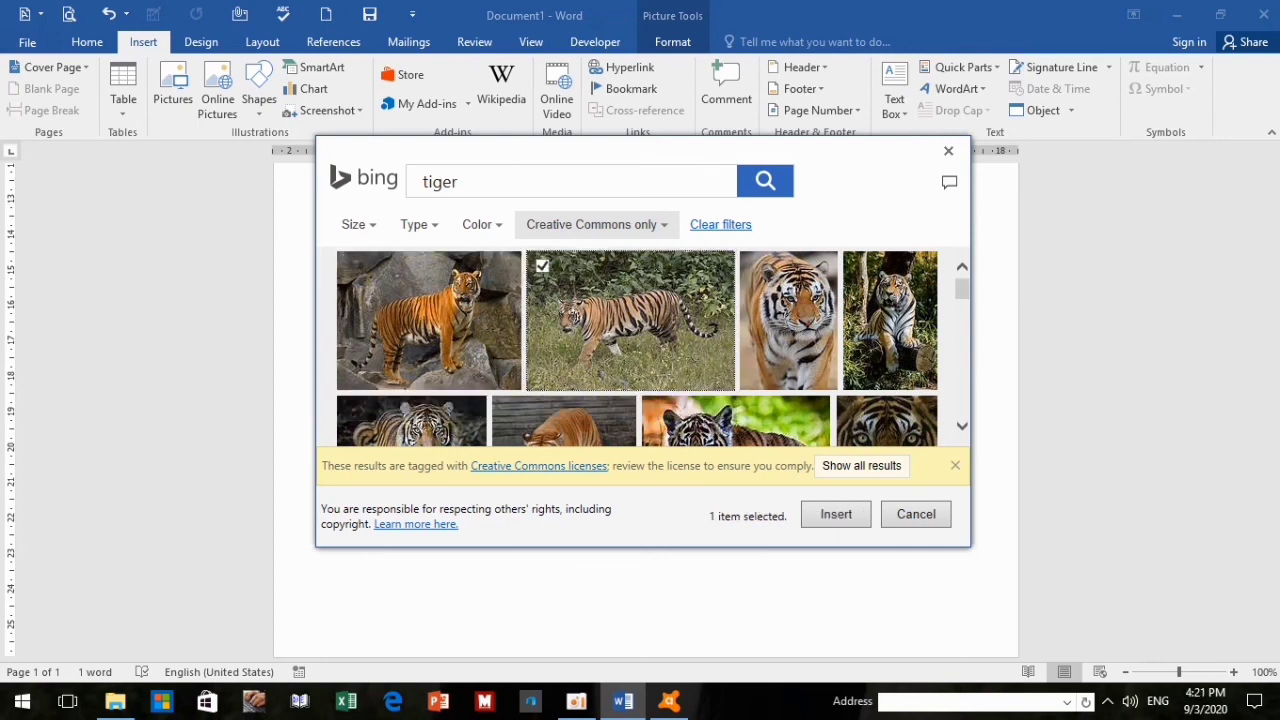
key(Return)
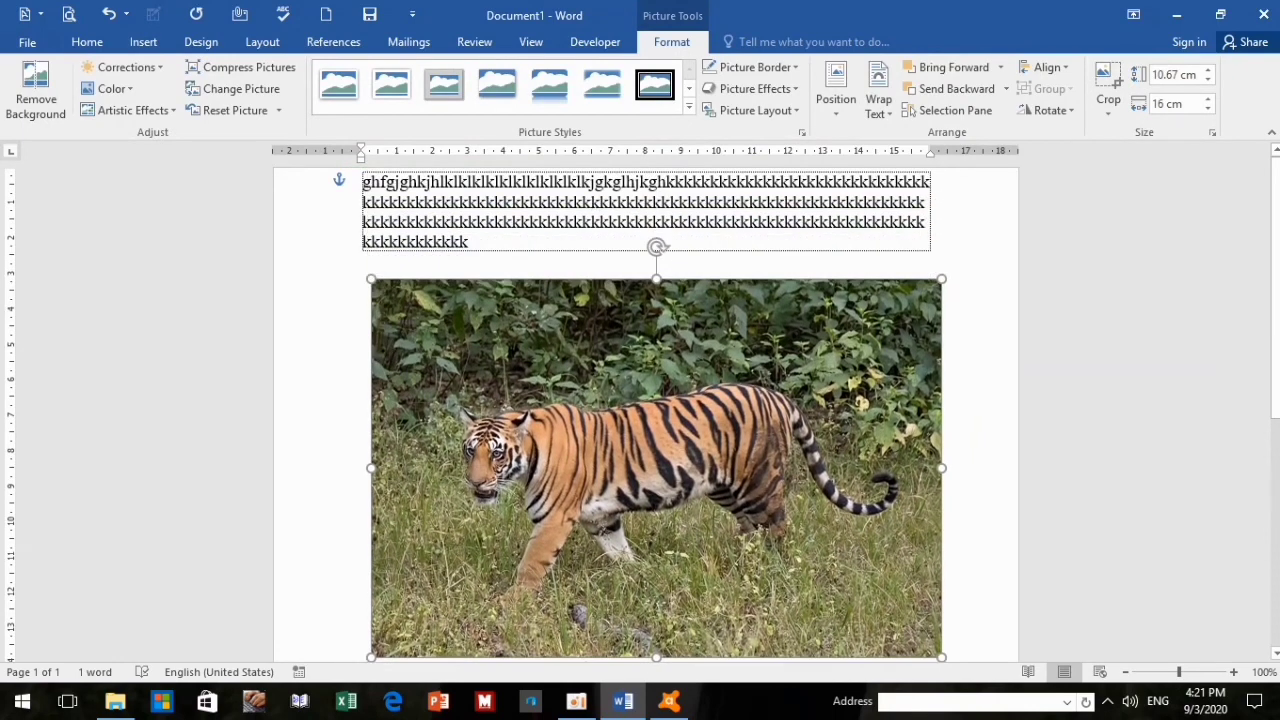
- Scroll down past the tiger photo and reopen Online Pictures from the Insert ribbon
scroll(654, 410, down, 1)
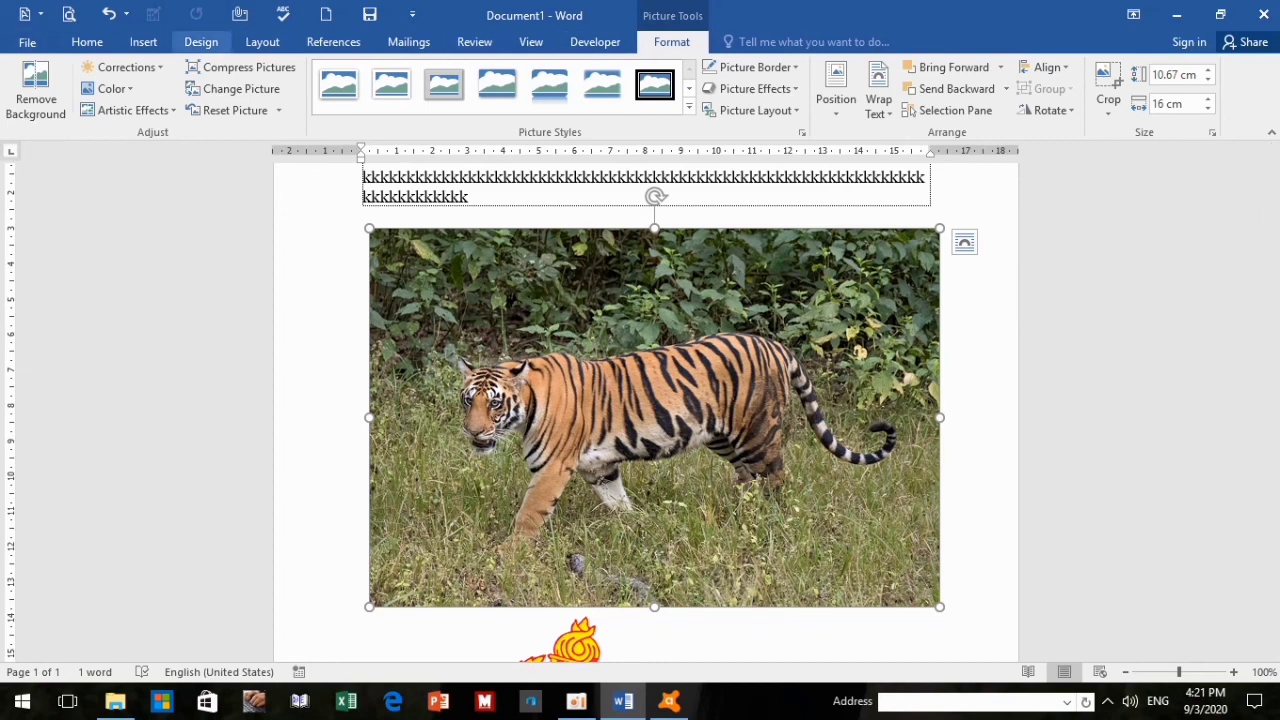
click(143, 41)
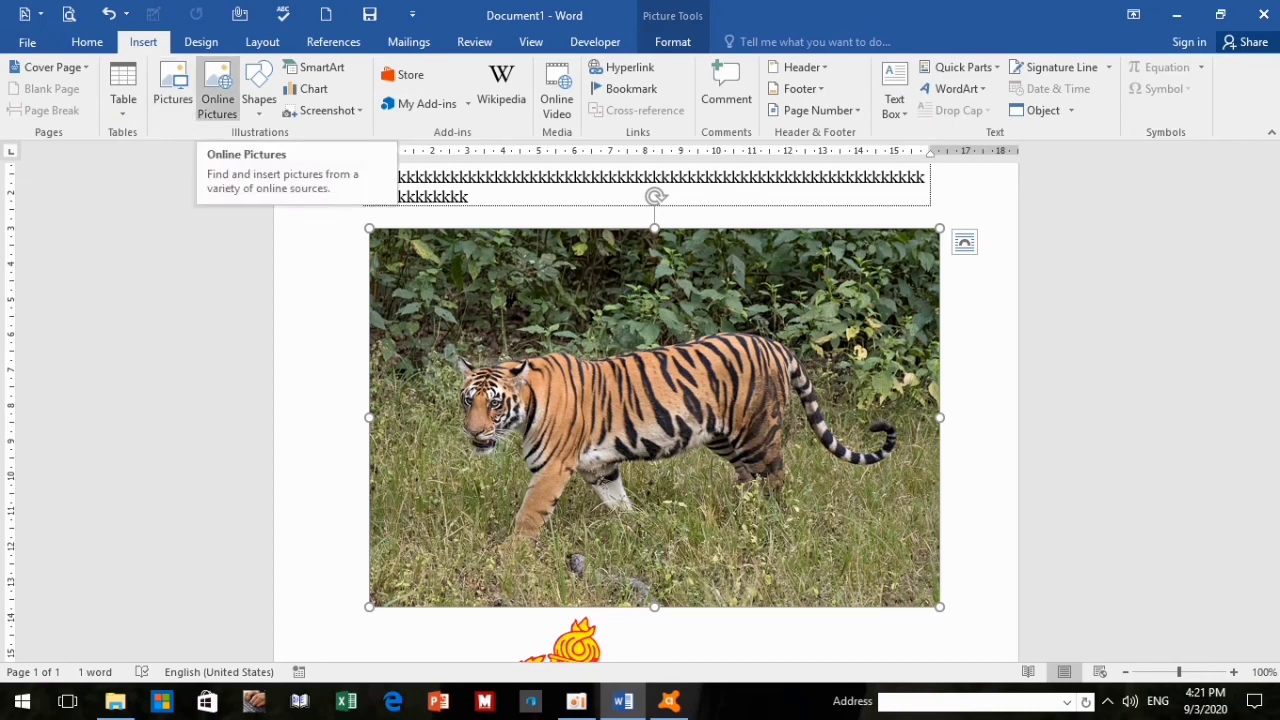
click(217, 90)
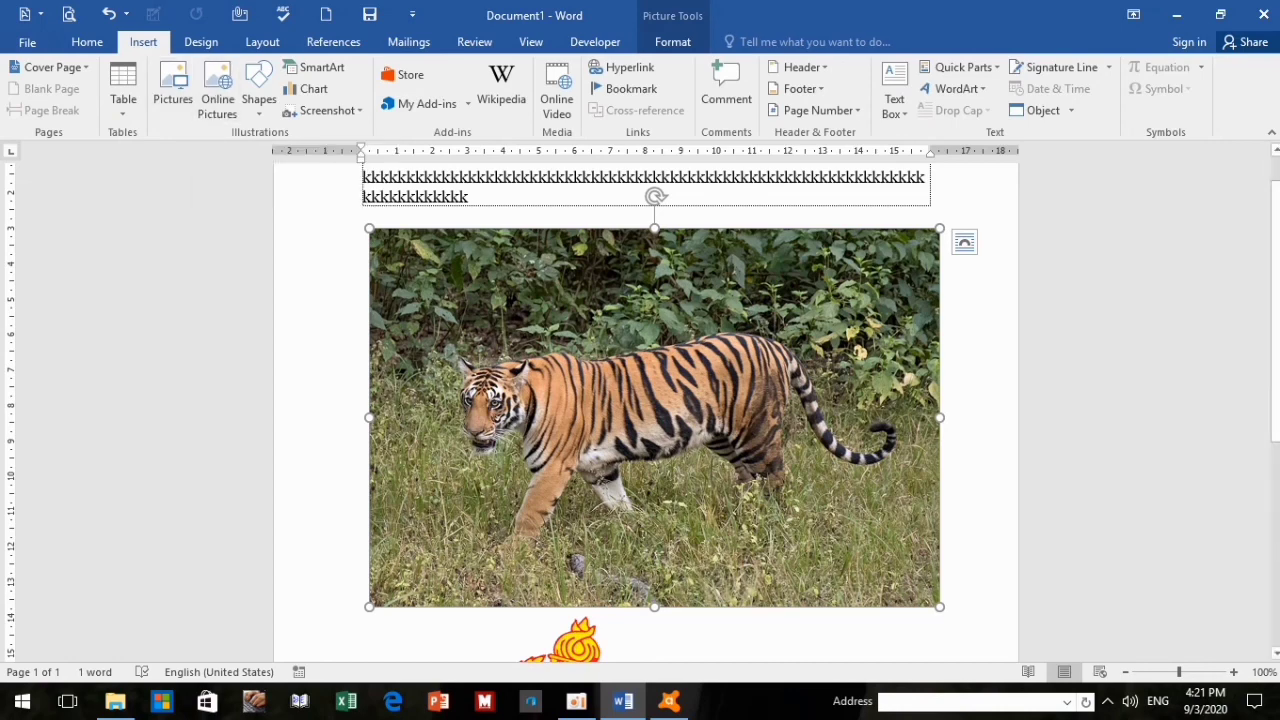